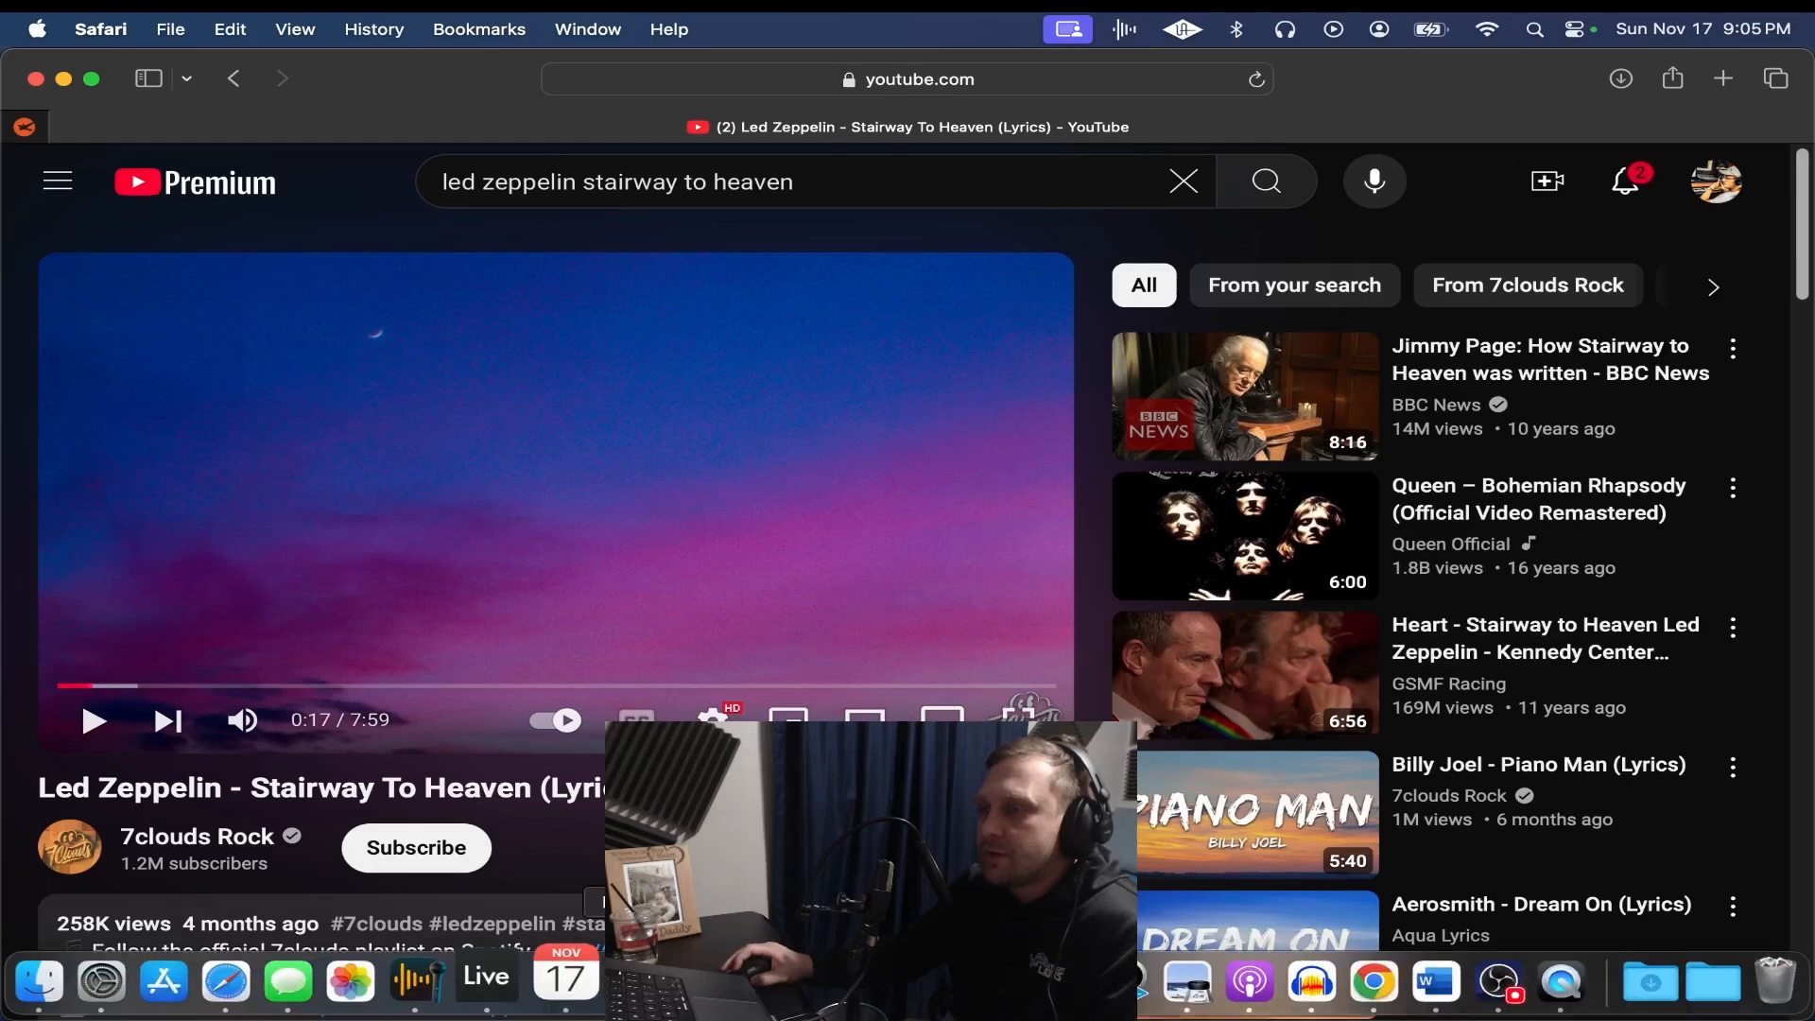
- Switch to Audio Hijack for the Safari recording session and play the Stairway To Heaven video as its source, pausing it when done
left_click(457, 1008)
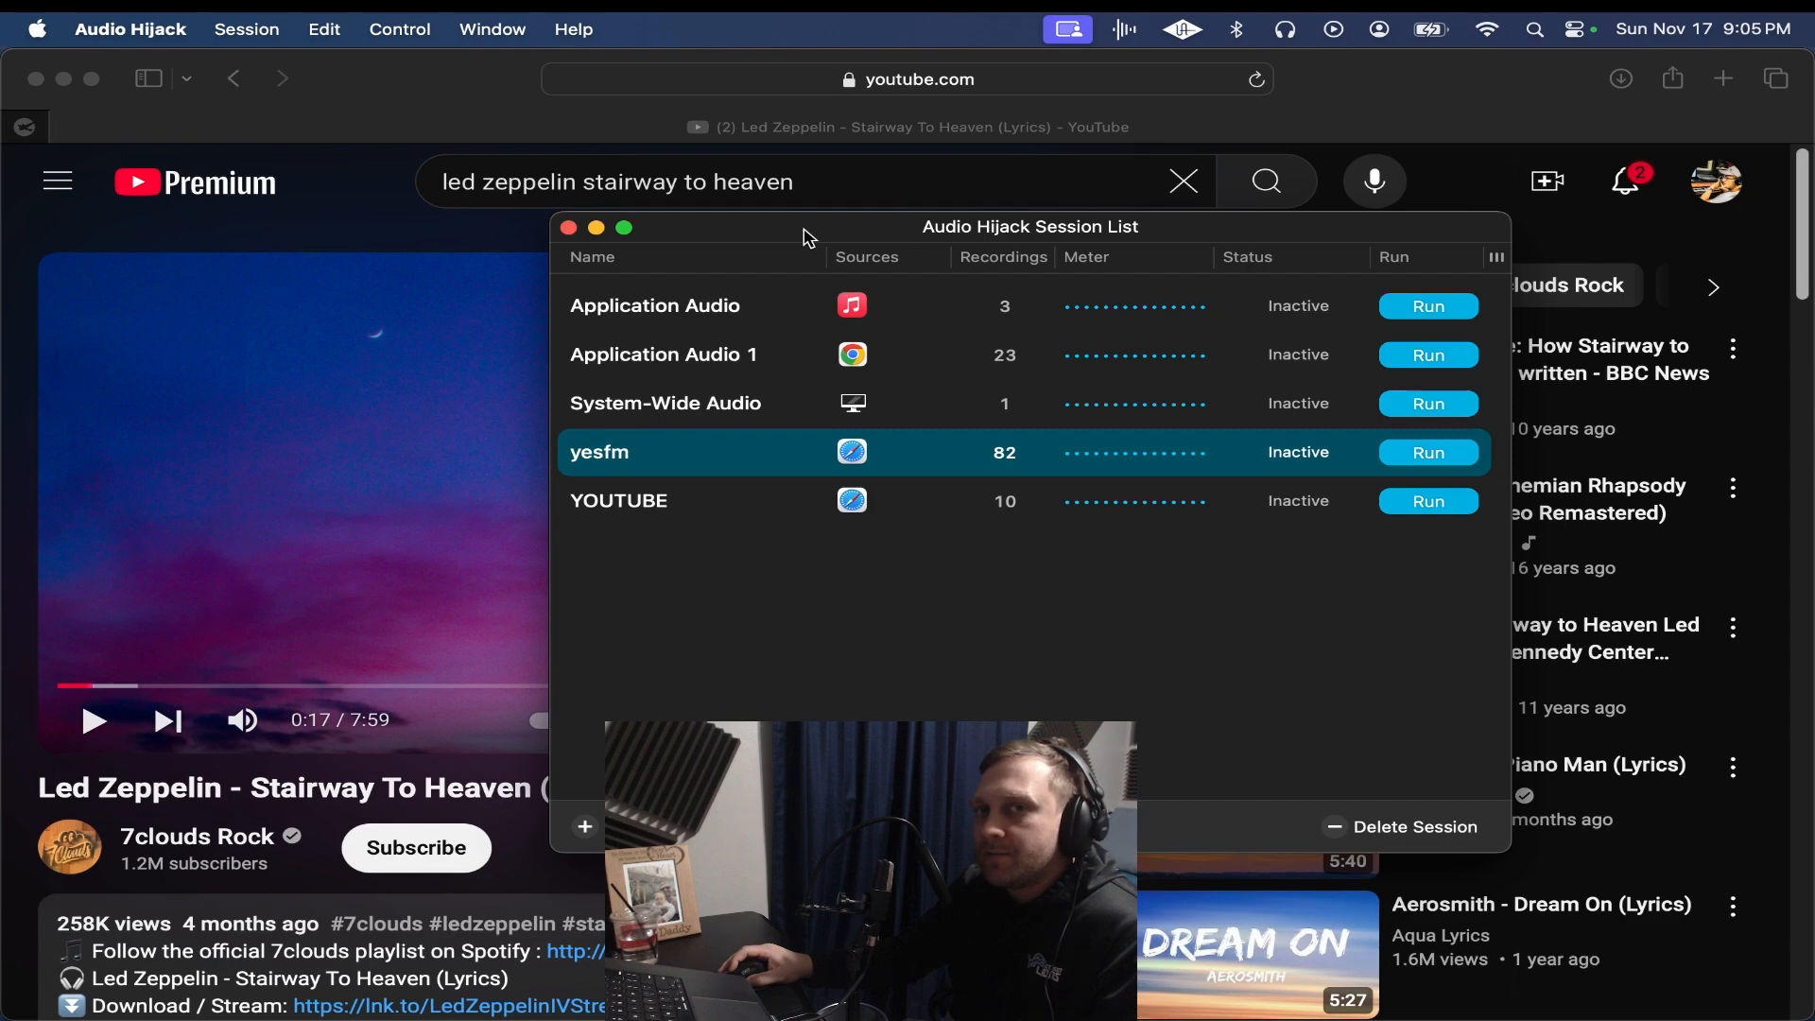
left_click_drag(808, 237, 643, 234)
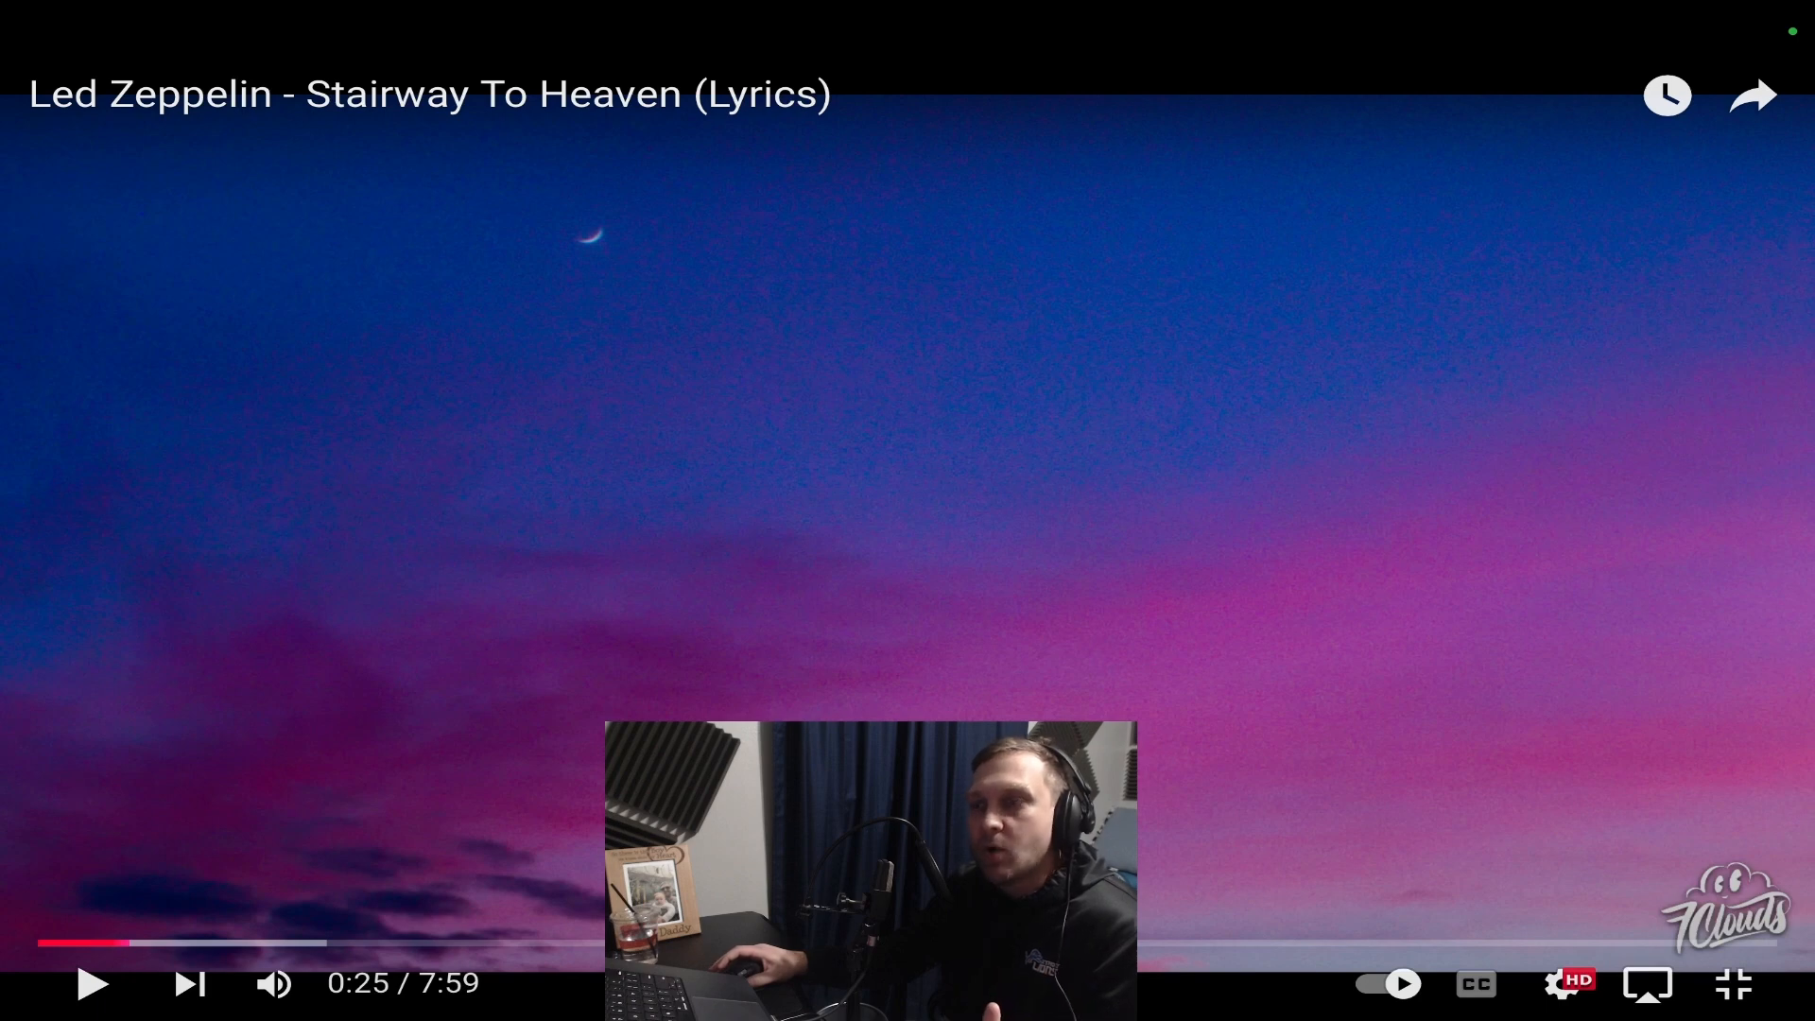
left_click(95, 986)
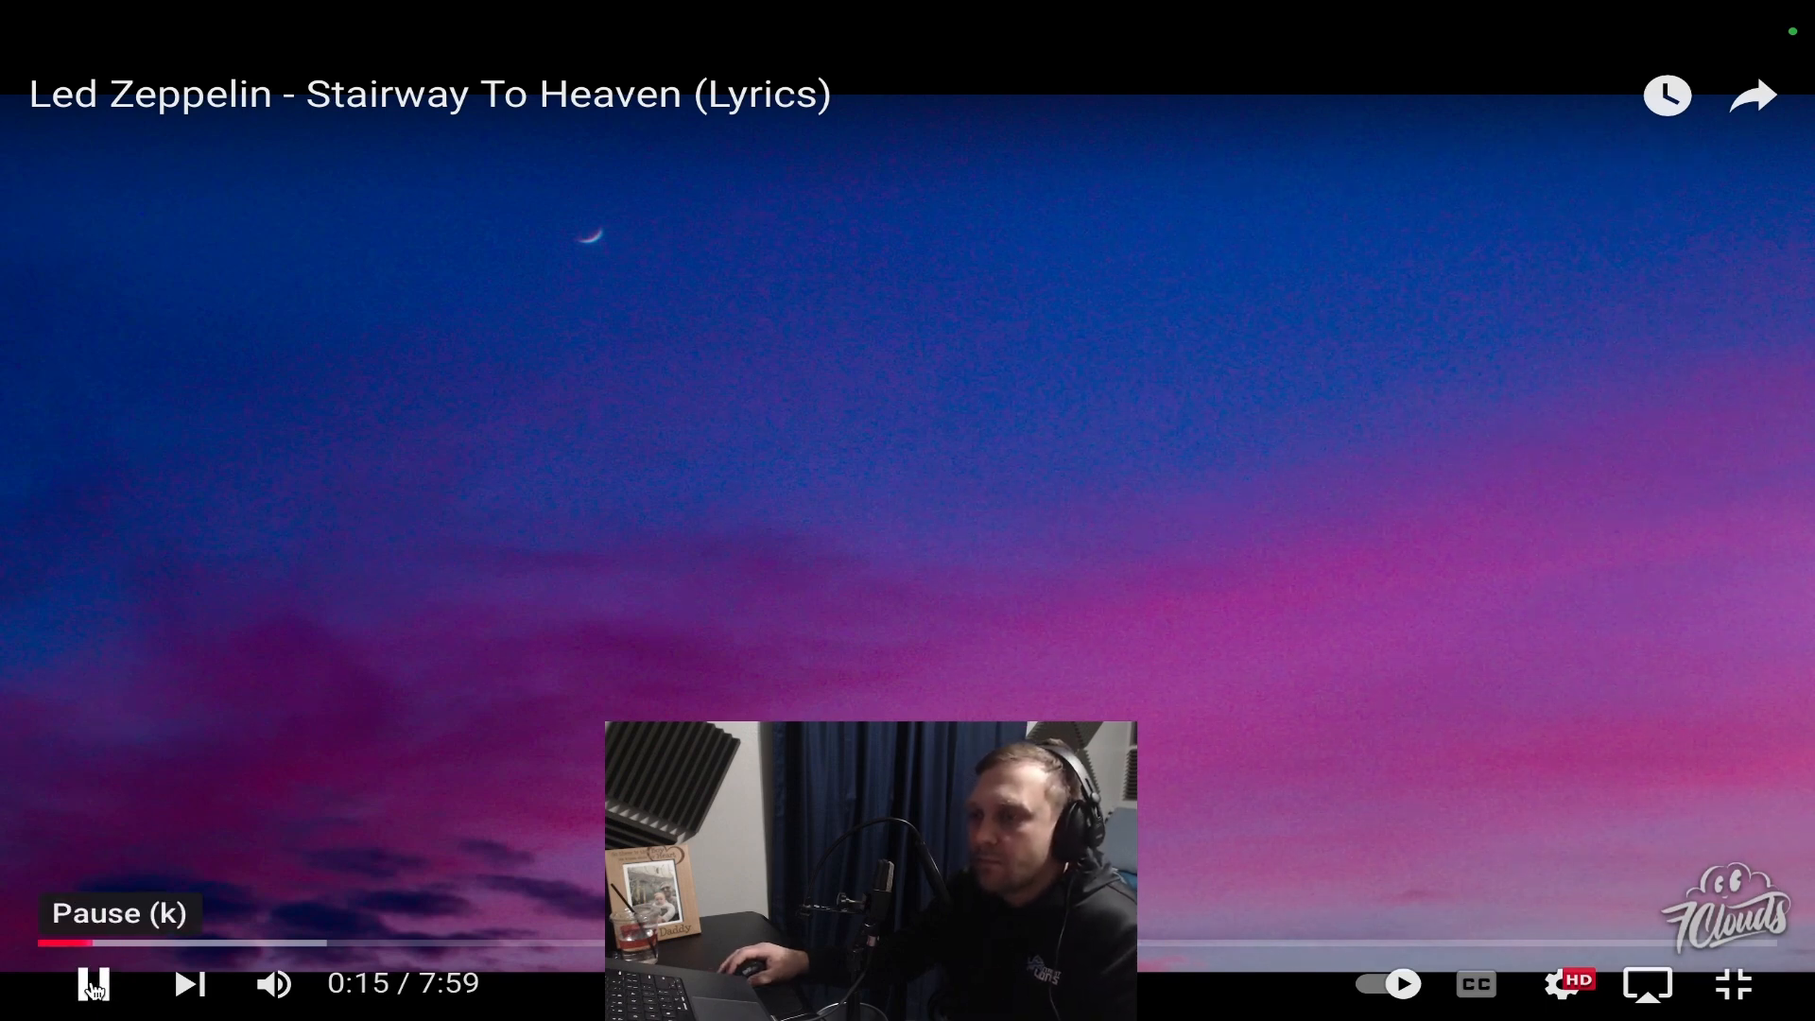
left_click(94, 986)
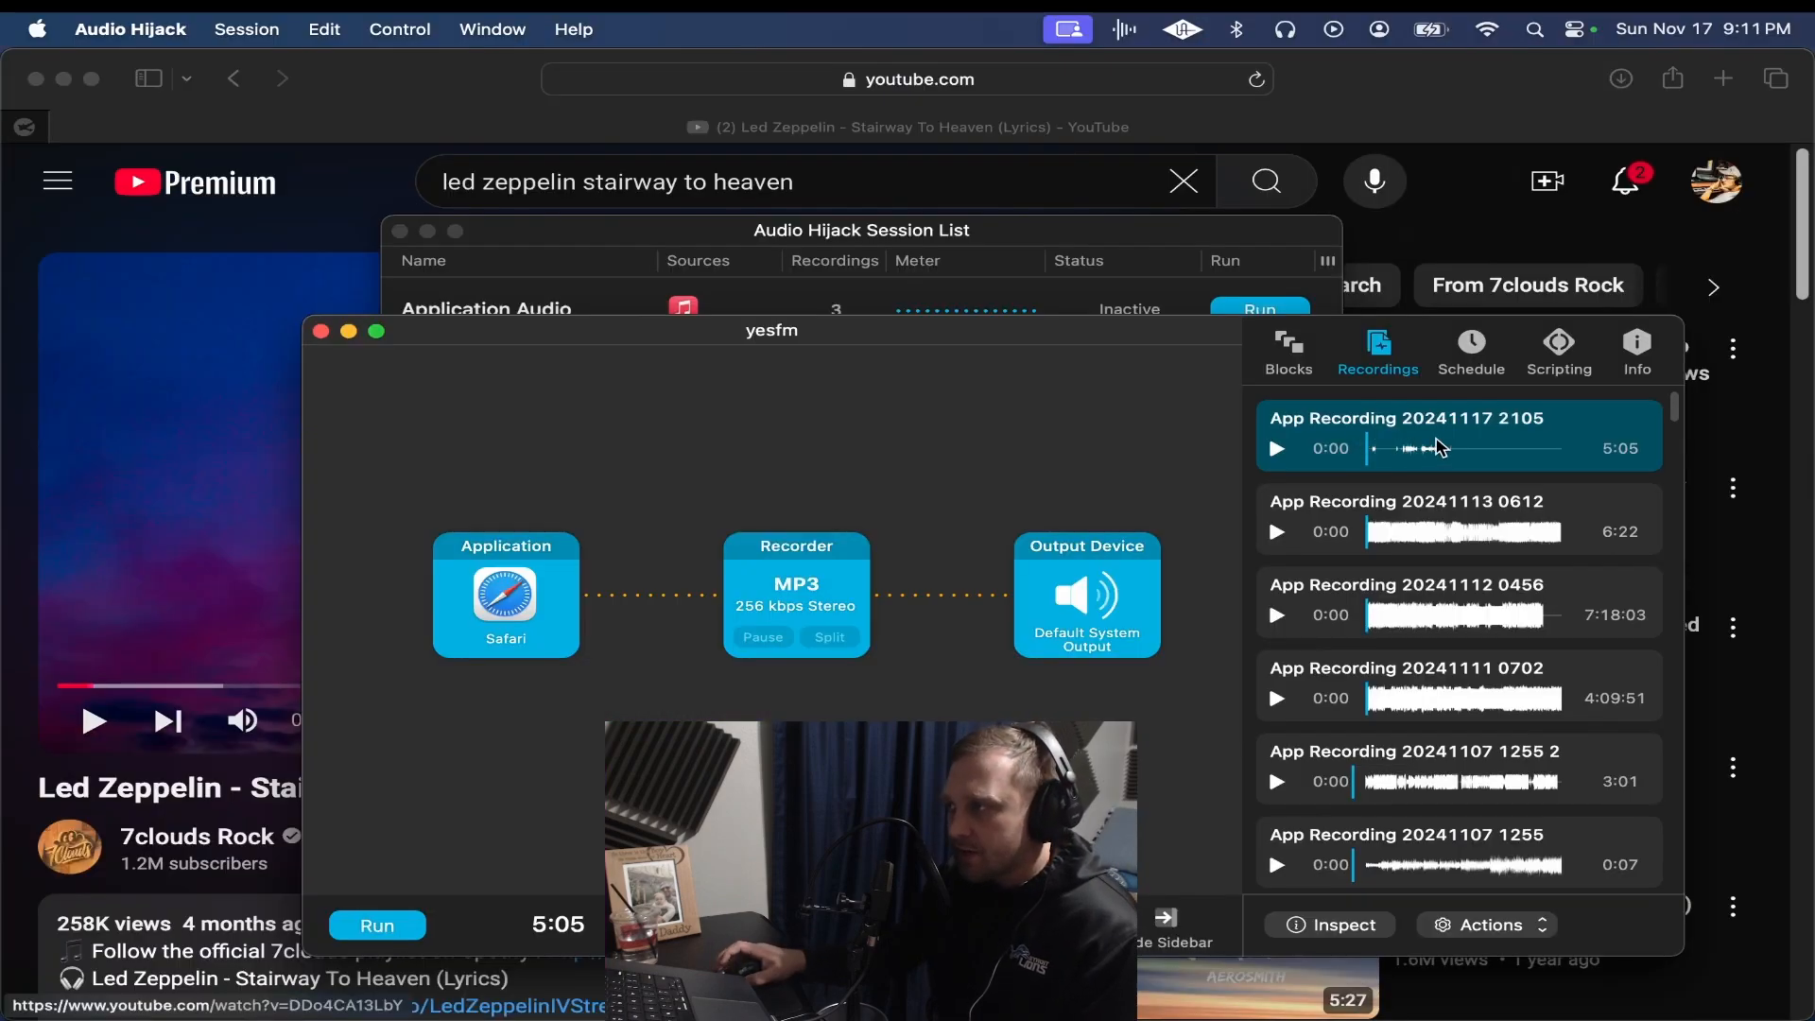
right_click(1439, 448)
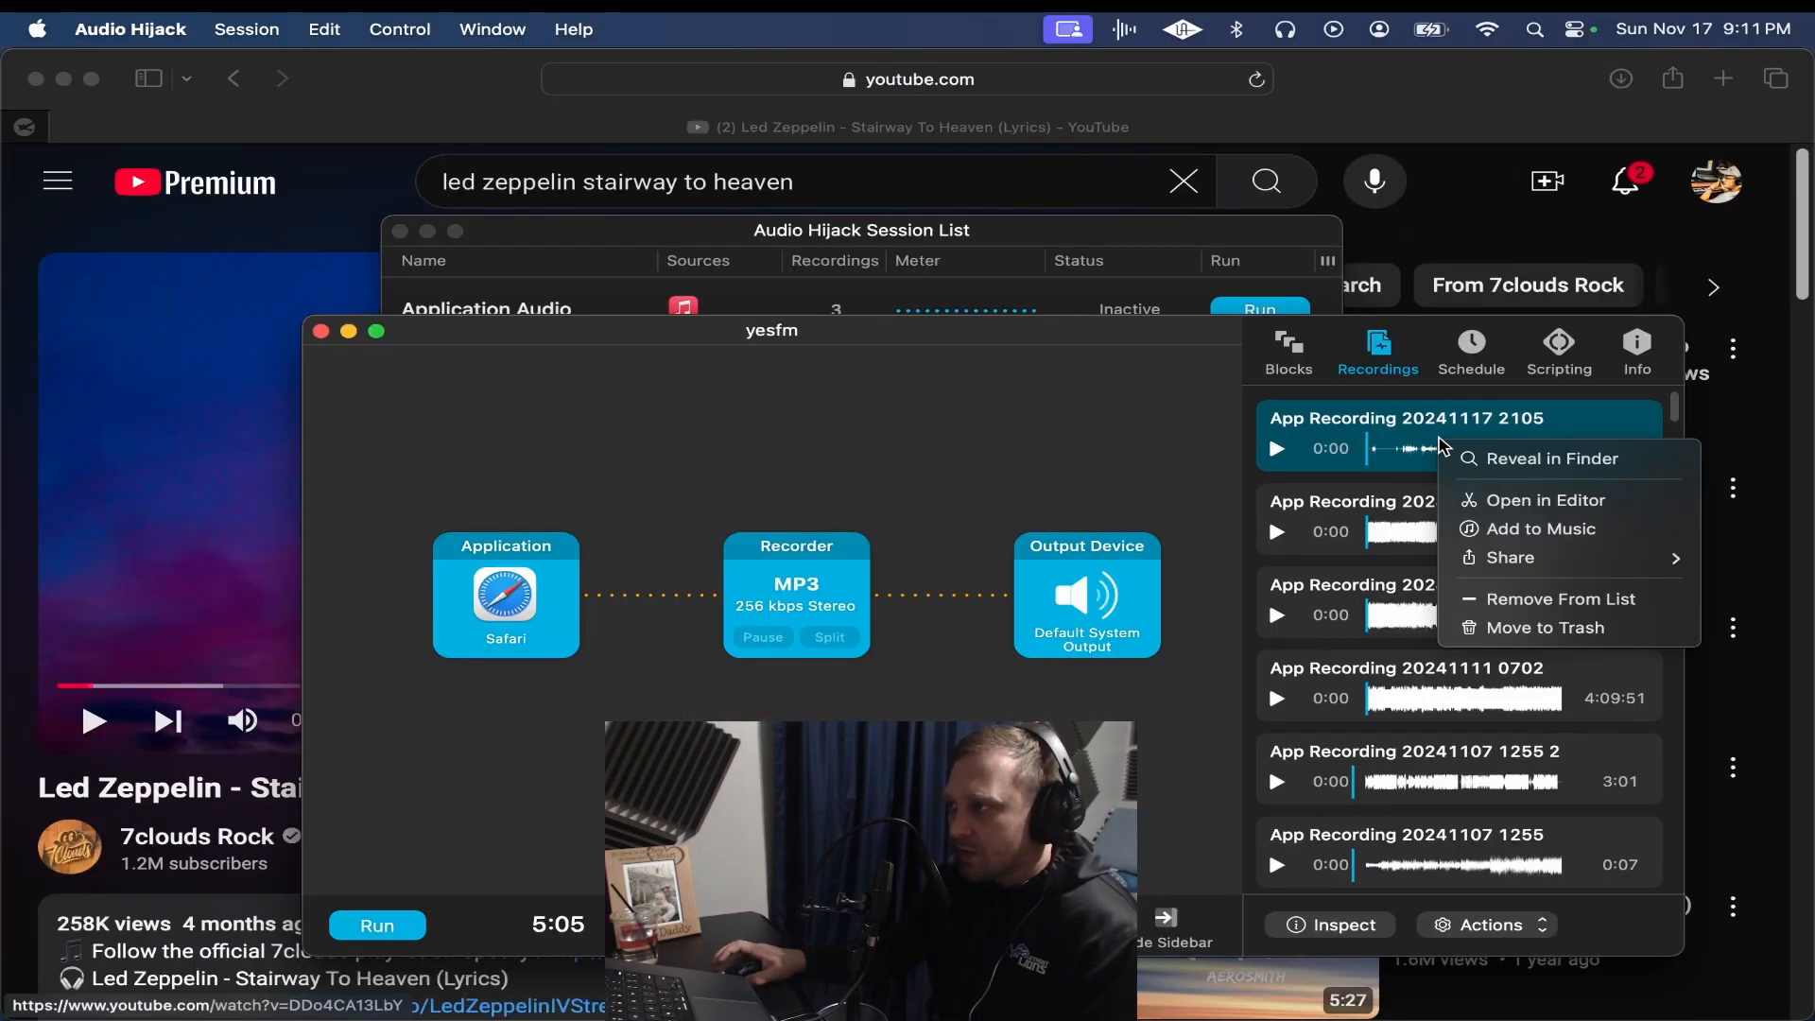
left_click(1540, 462)
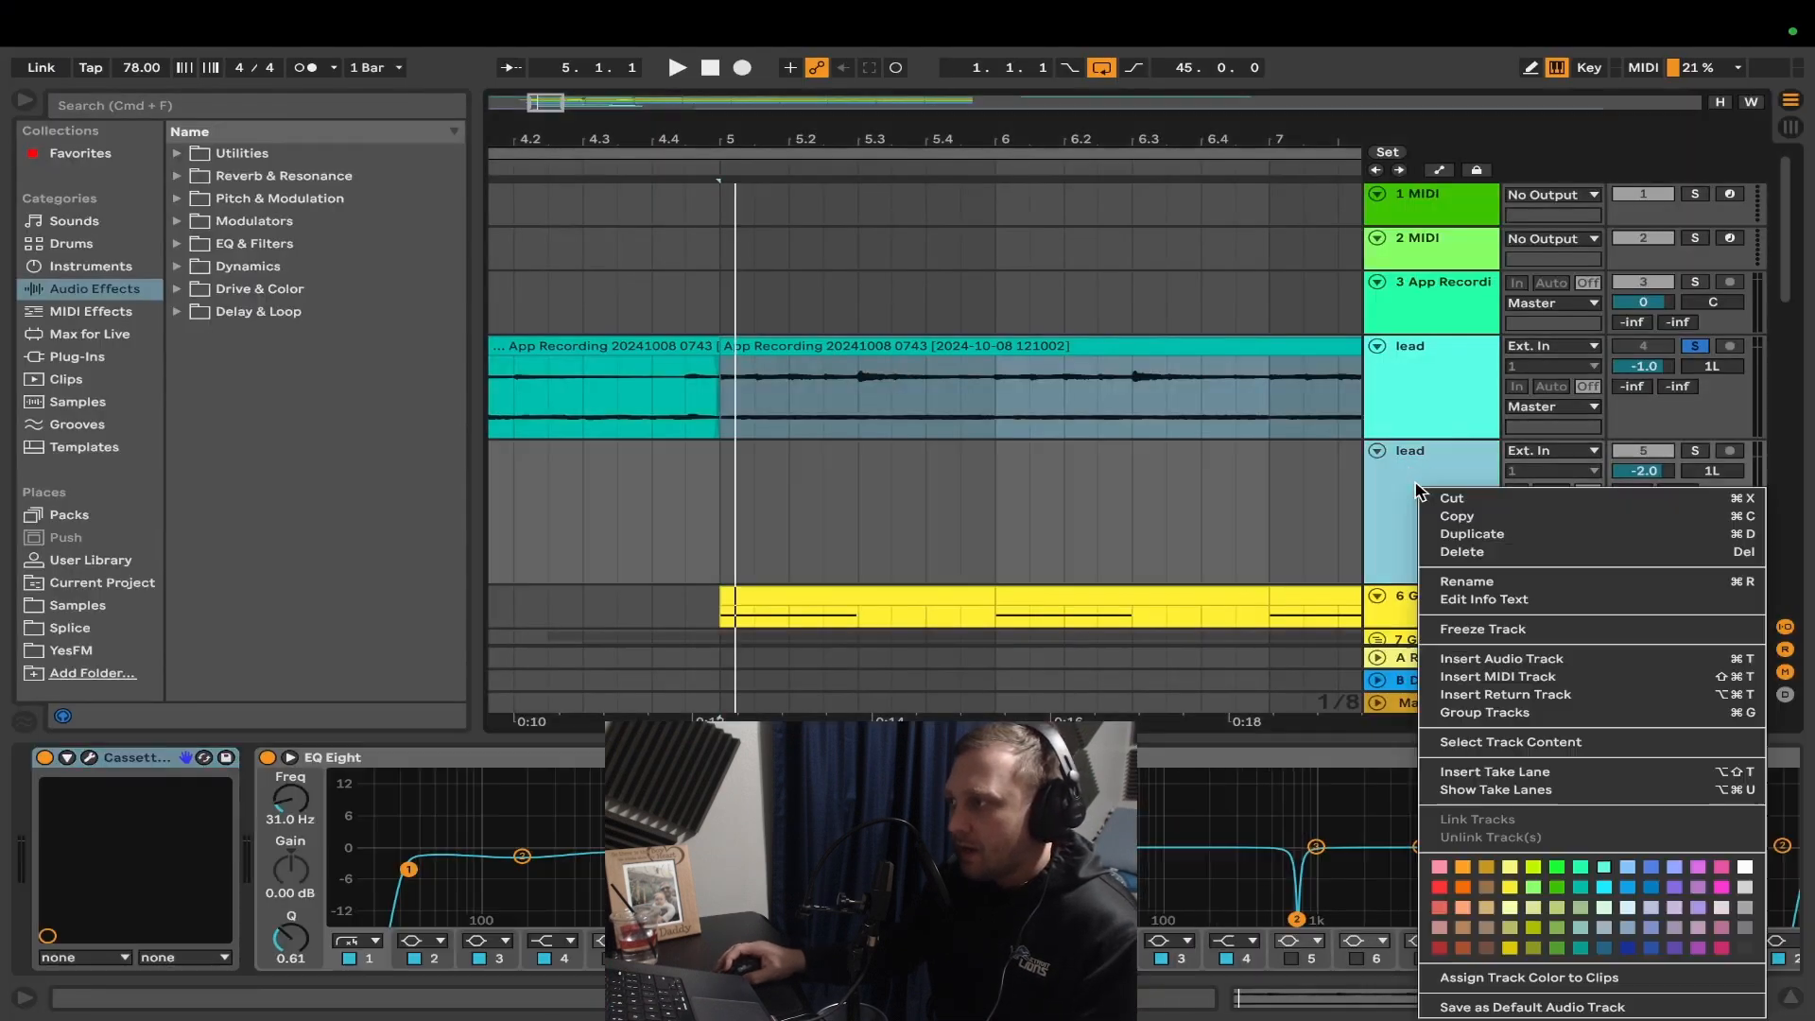
left_click(1556, 661)
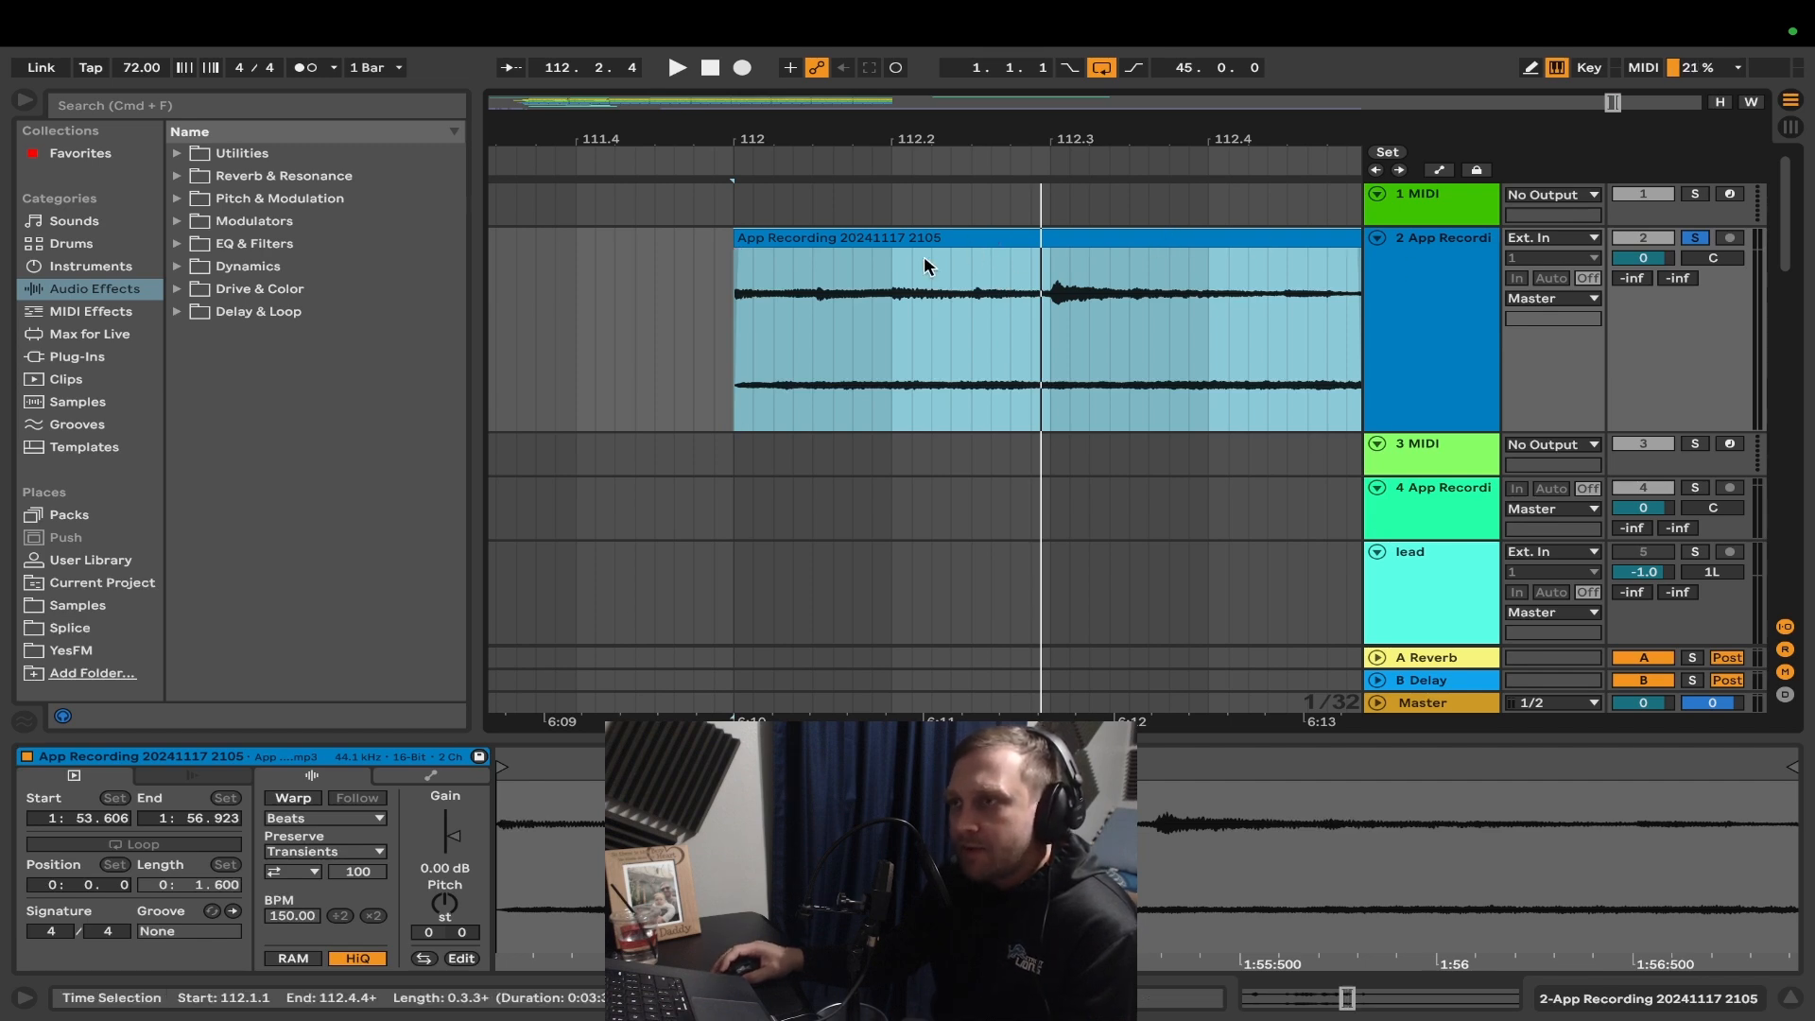
key("space")
key("space")
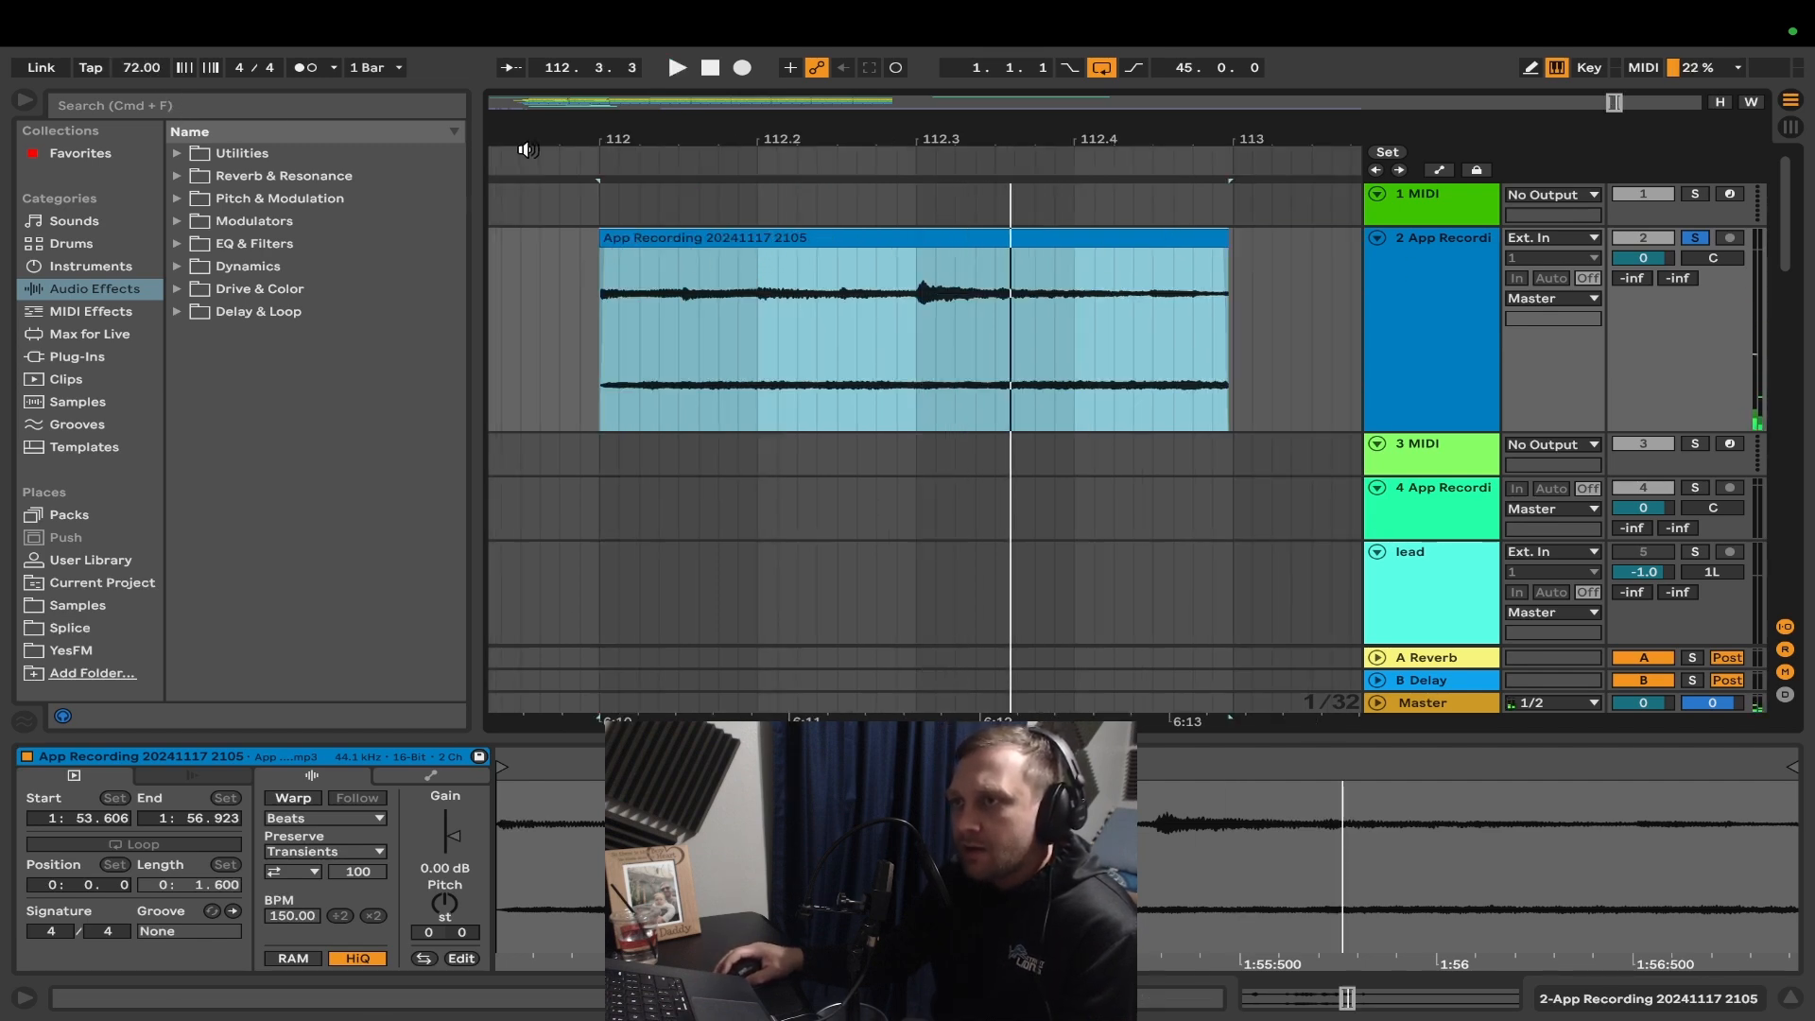
key("space")
key("space")
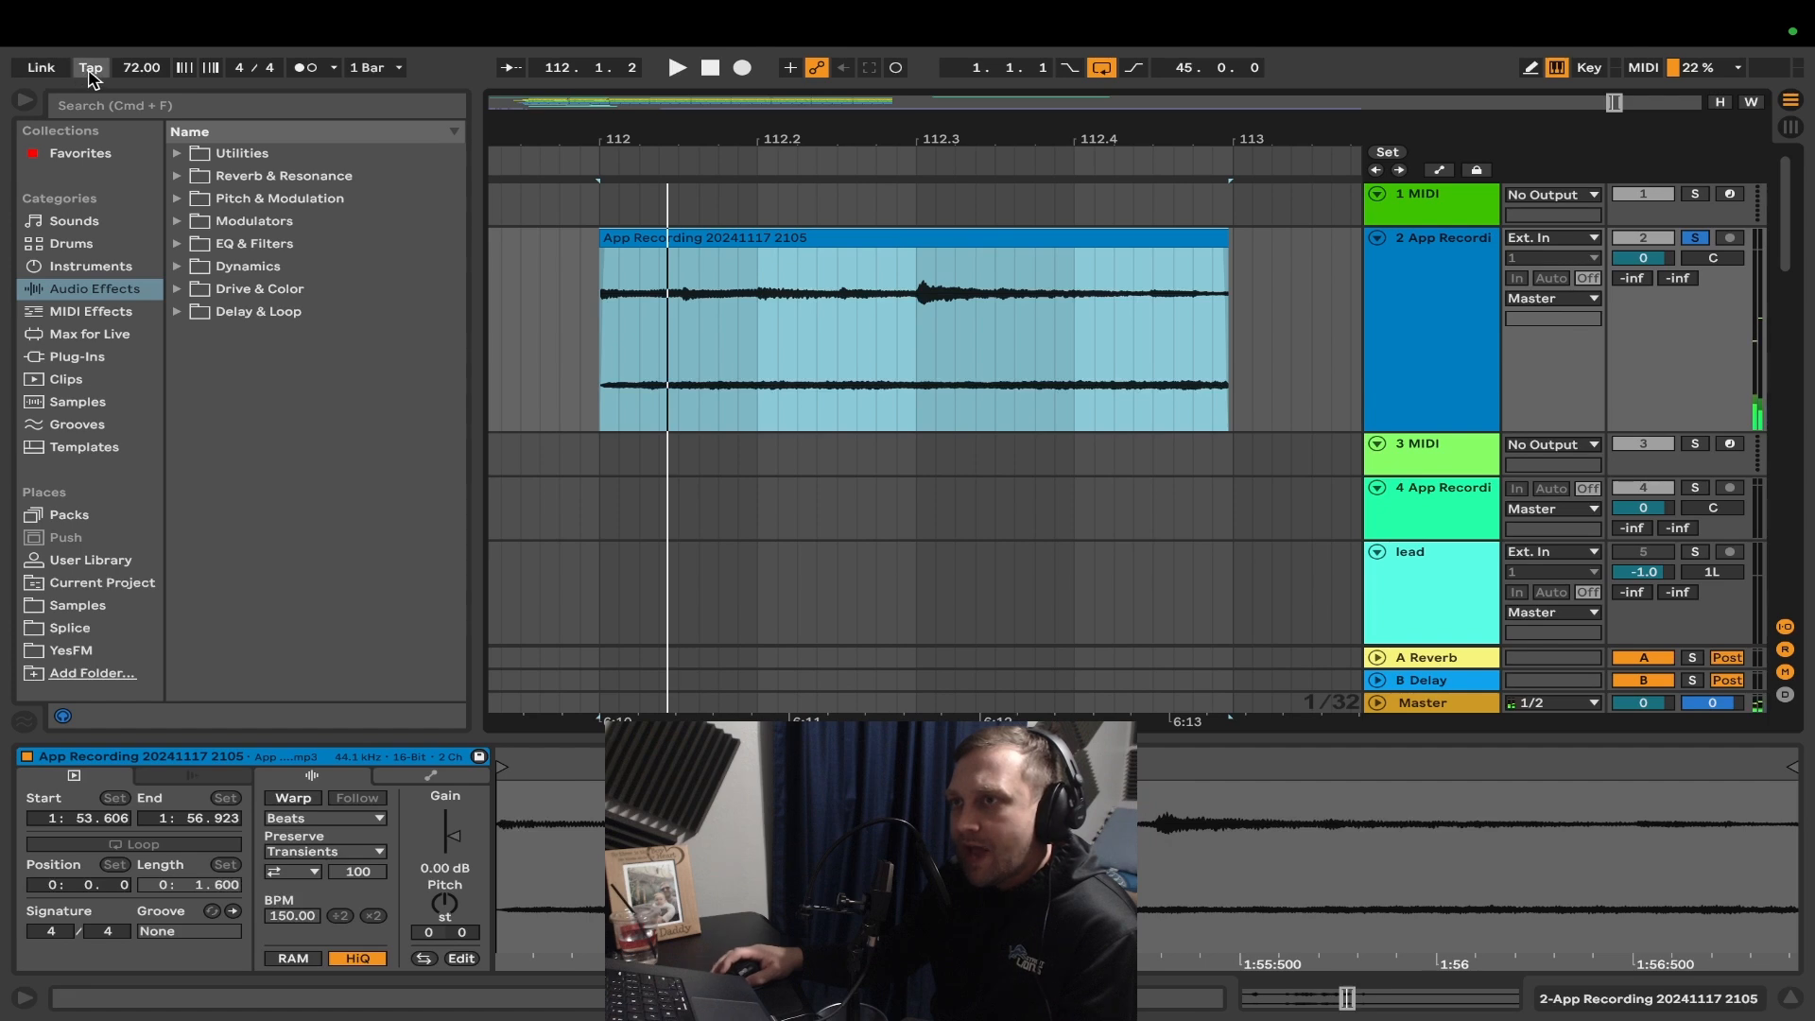
- Tap the tempo in time with the playing recording clip and set the project tempo to 72.00 BPM
key("space")
left_click(91, 78)
left_click(91, 79)
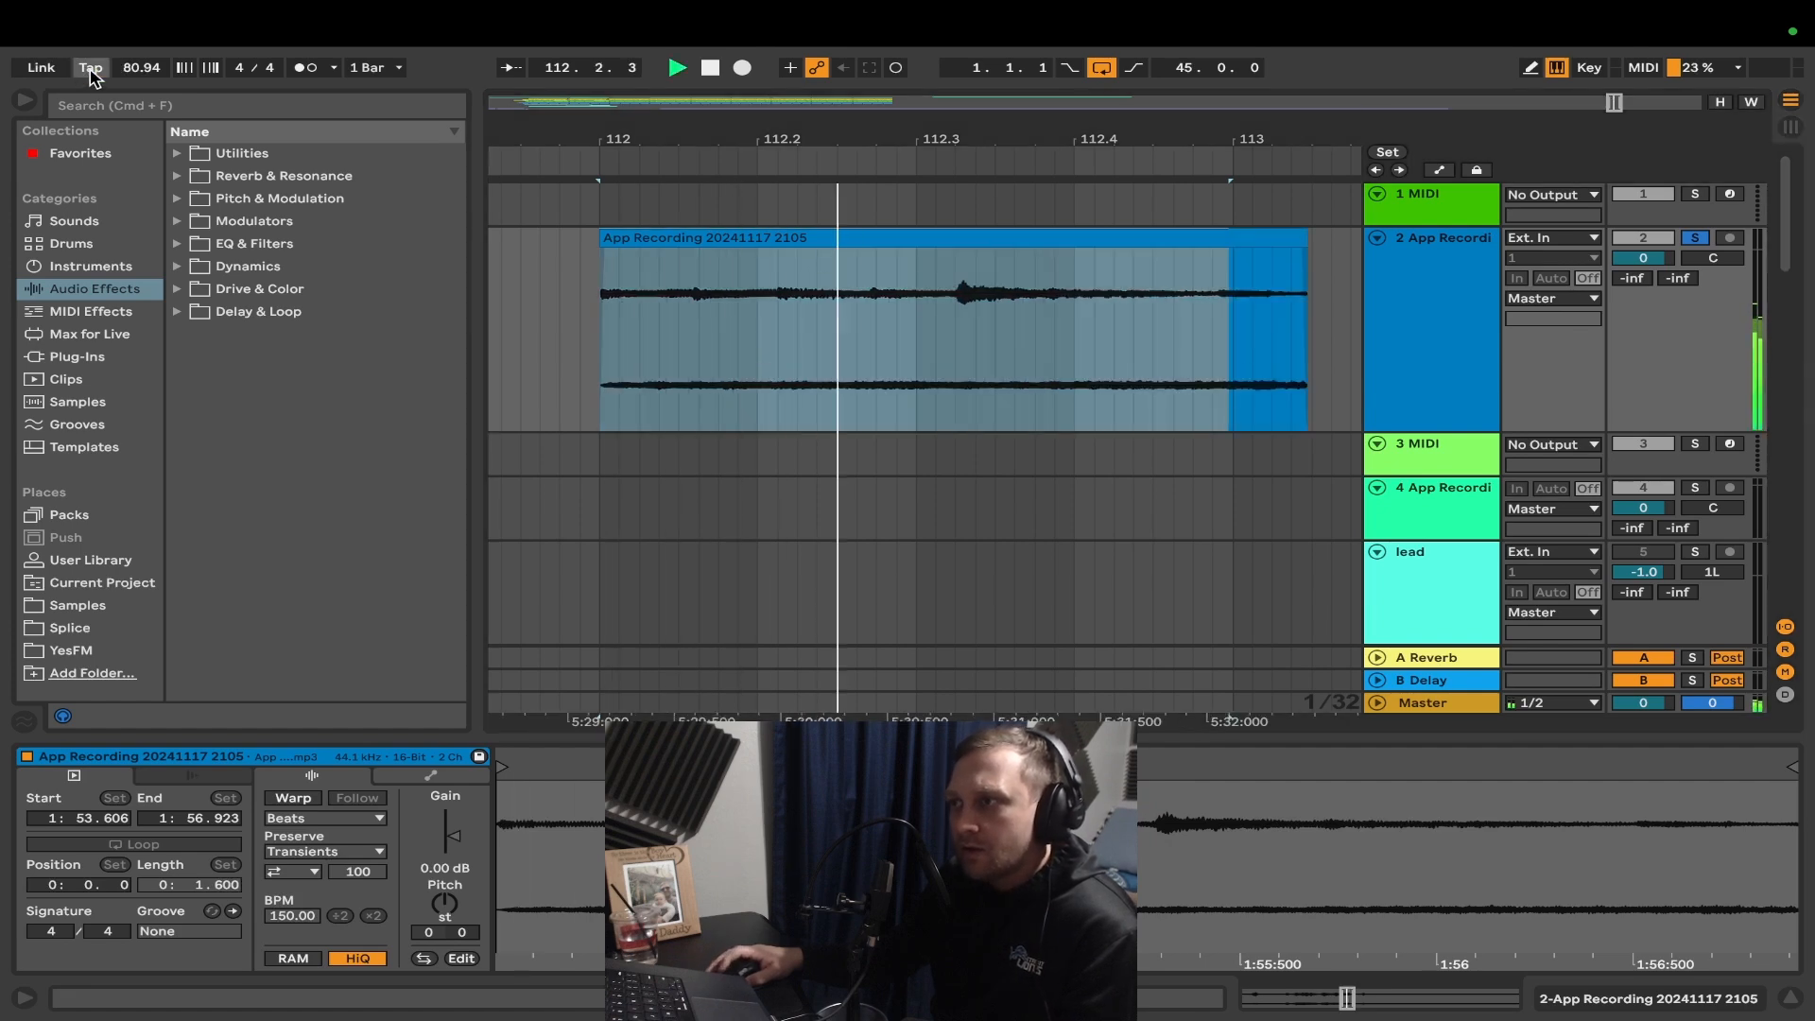
left_click(92, 79)
left_click(91, 79)
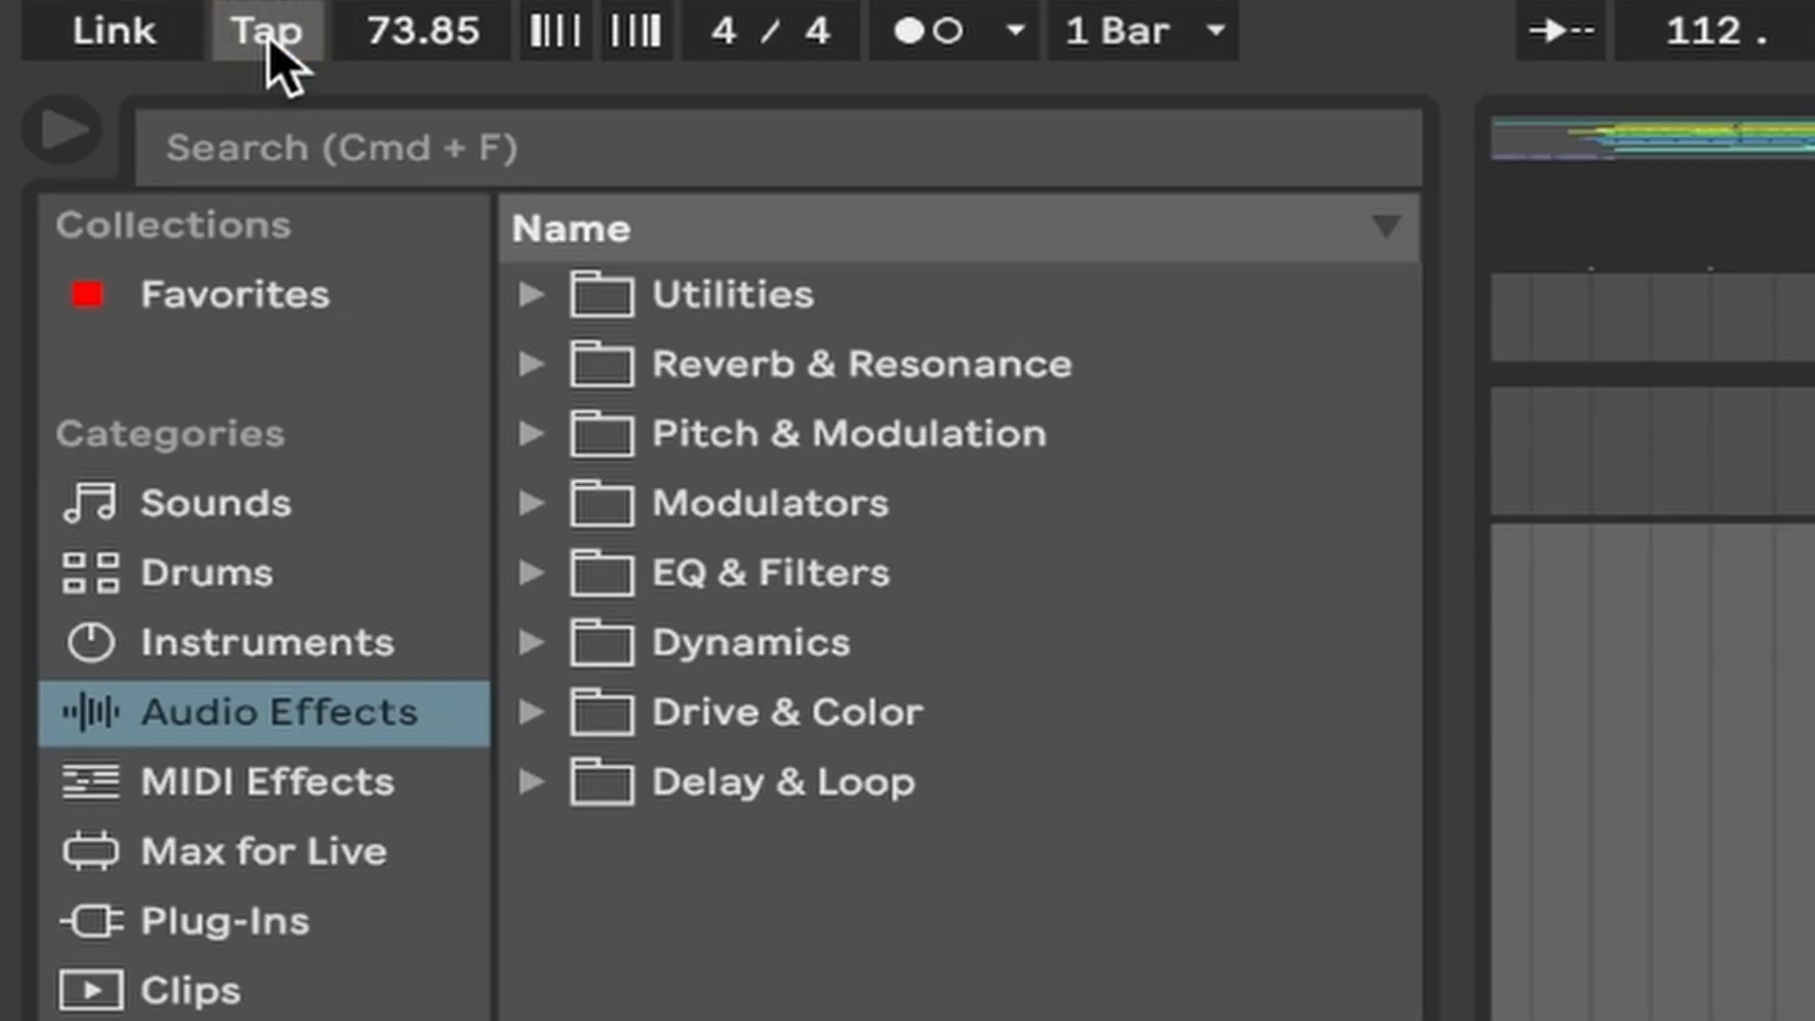
left_click(266, 38)
left_click(266, 40)
left_click_drag(142, 70, 142, 66)
- Turn on the metronome and play the recording clip against it
key("space")
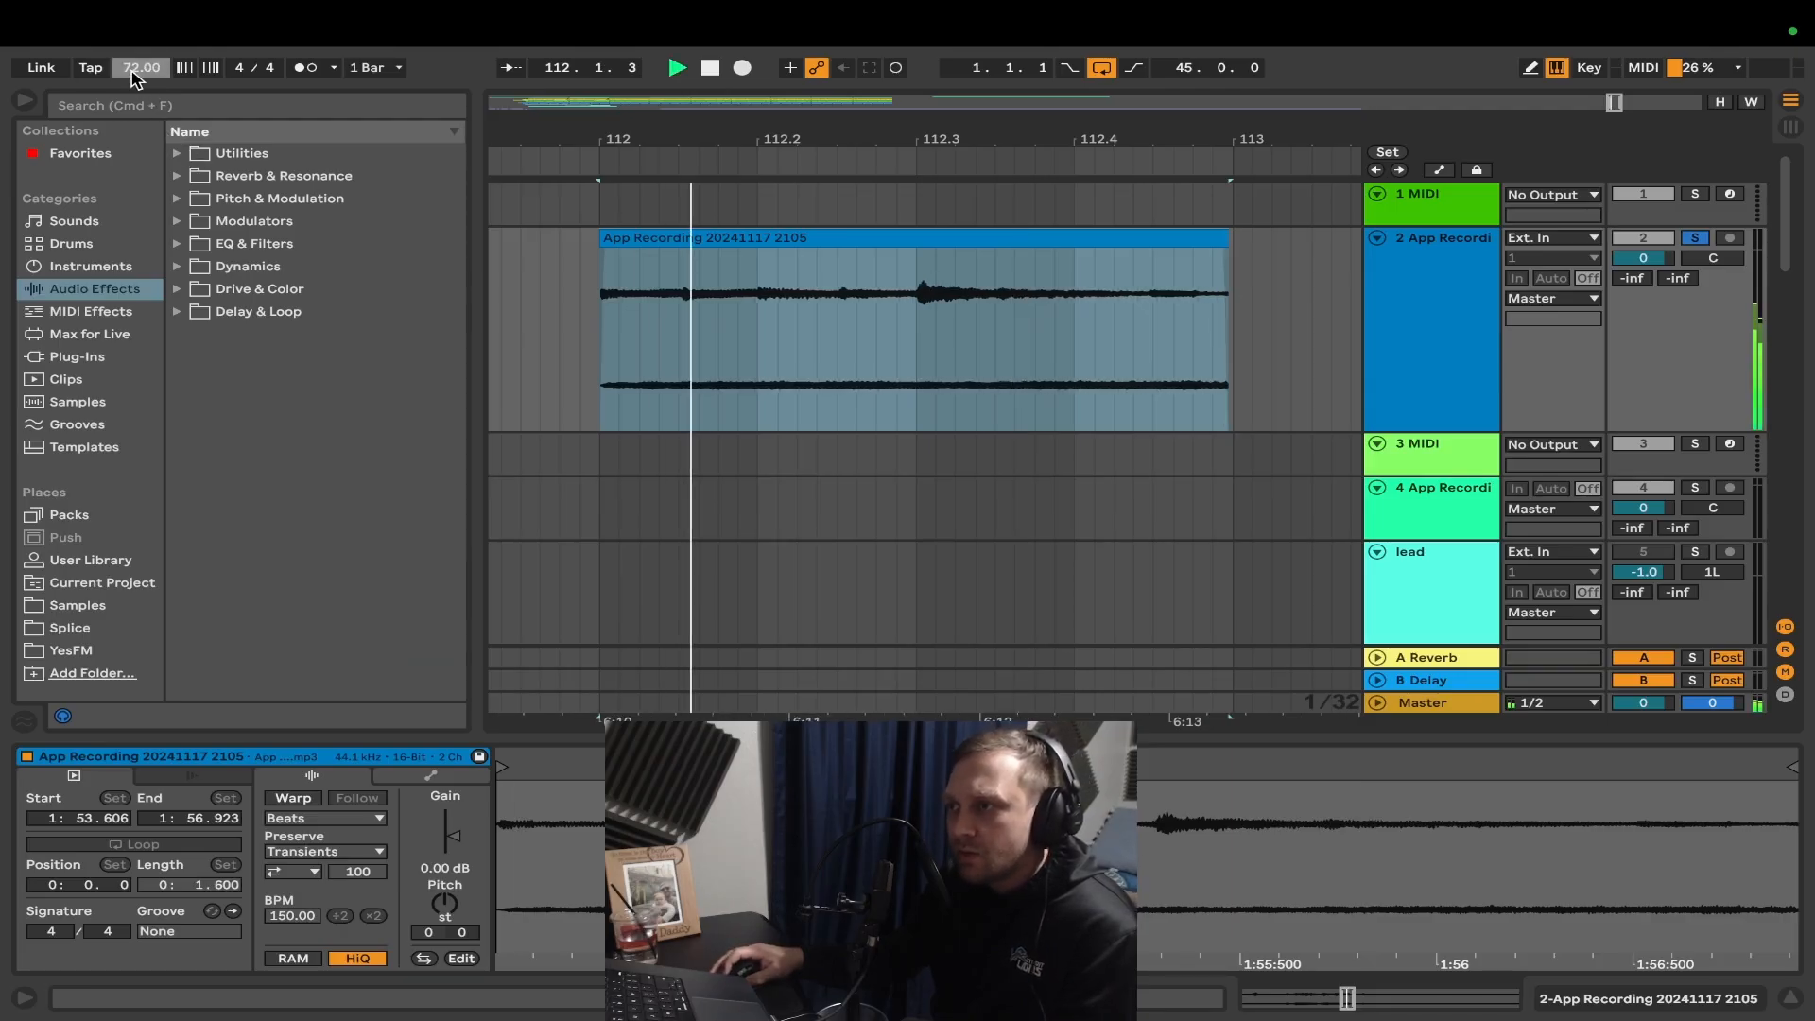
left_click(305, 74)
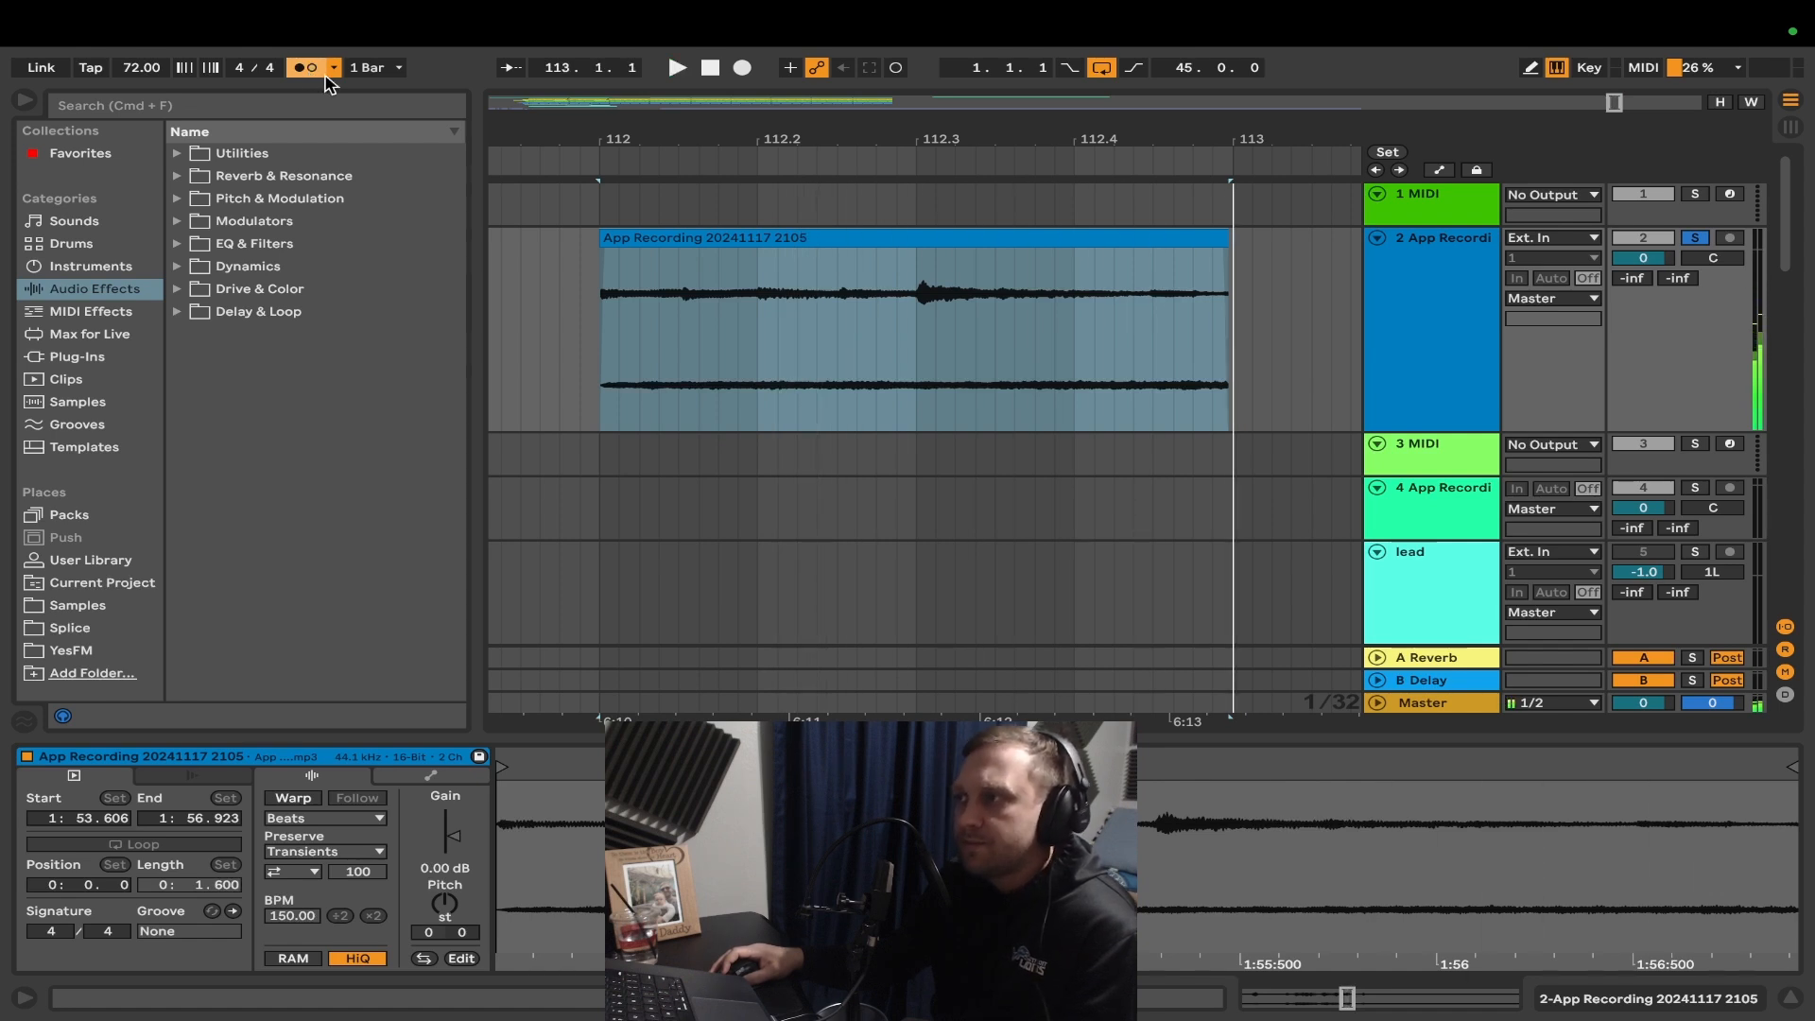
mouse_move(4, 46)
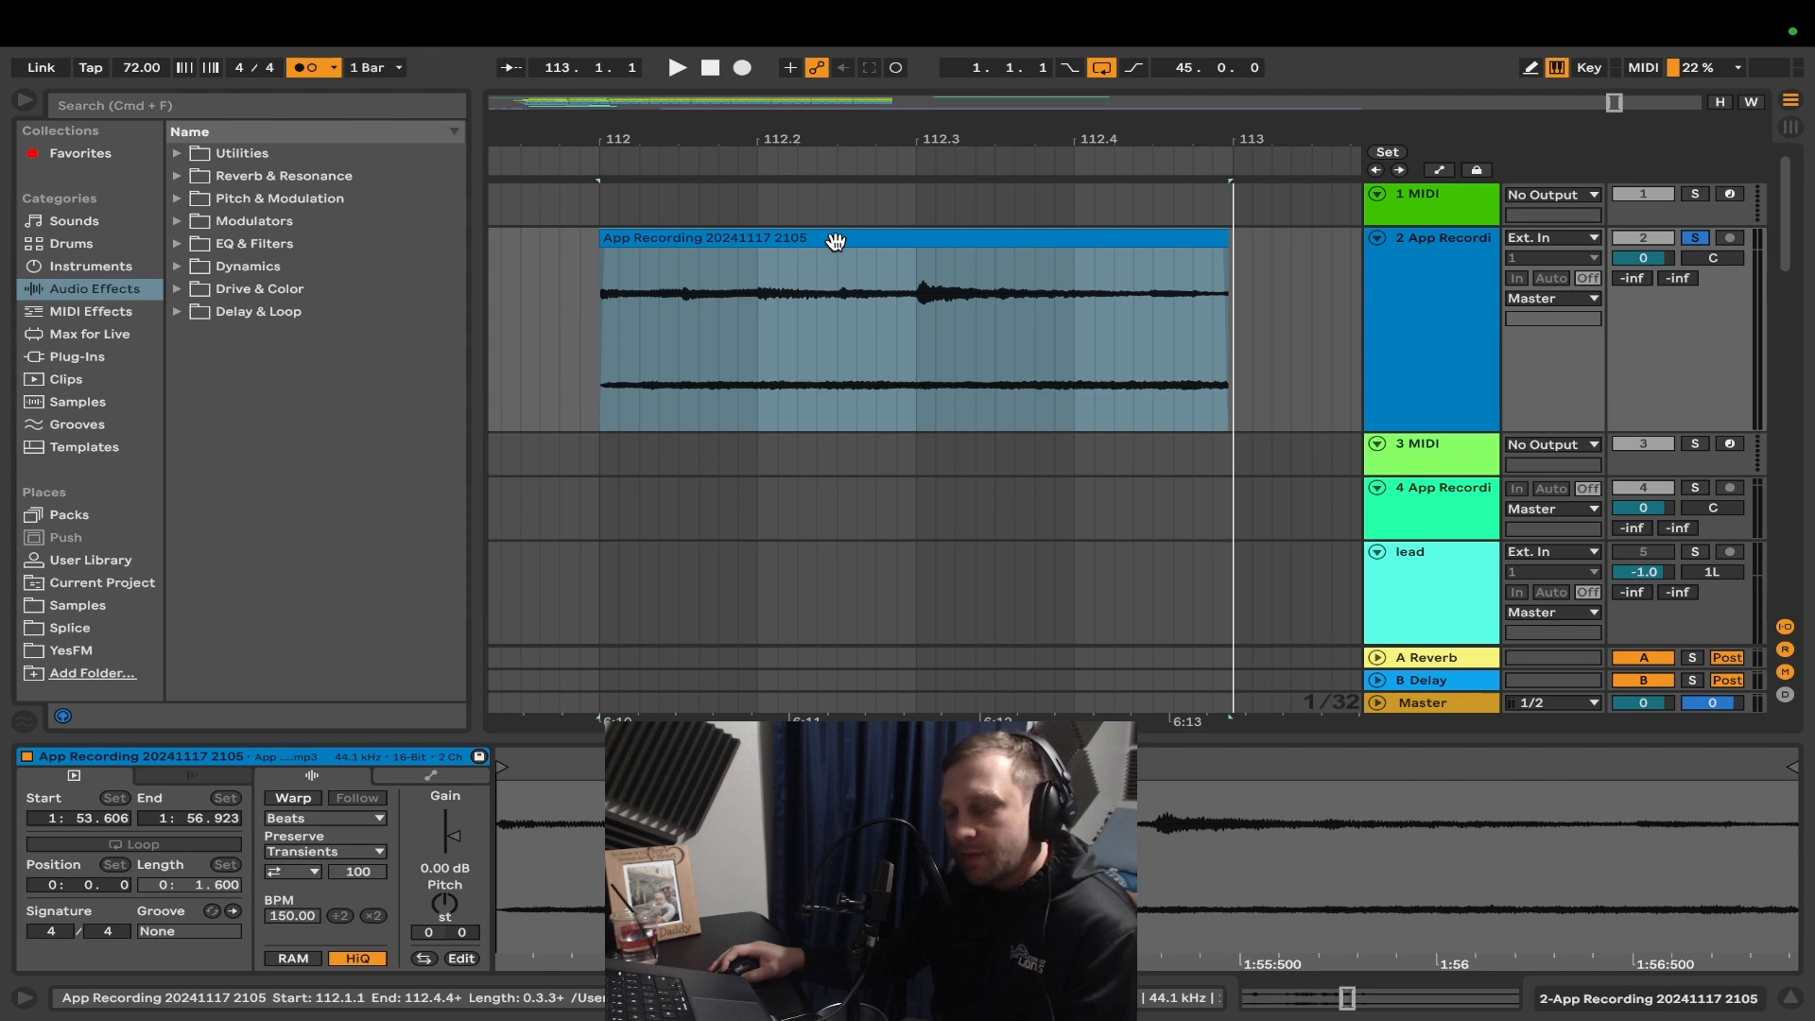
- Turn on the HalfTime device on the lead track and open its plug-in window
key("minus")
key("minus")
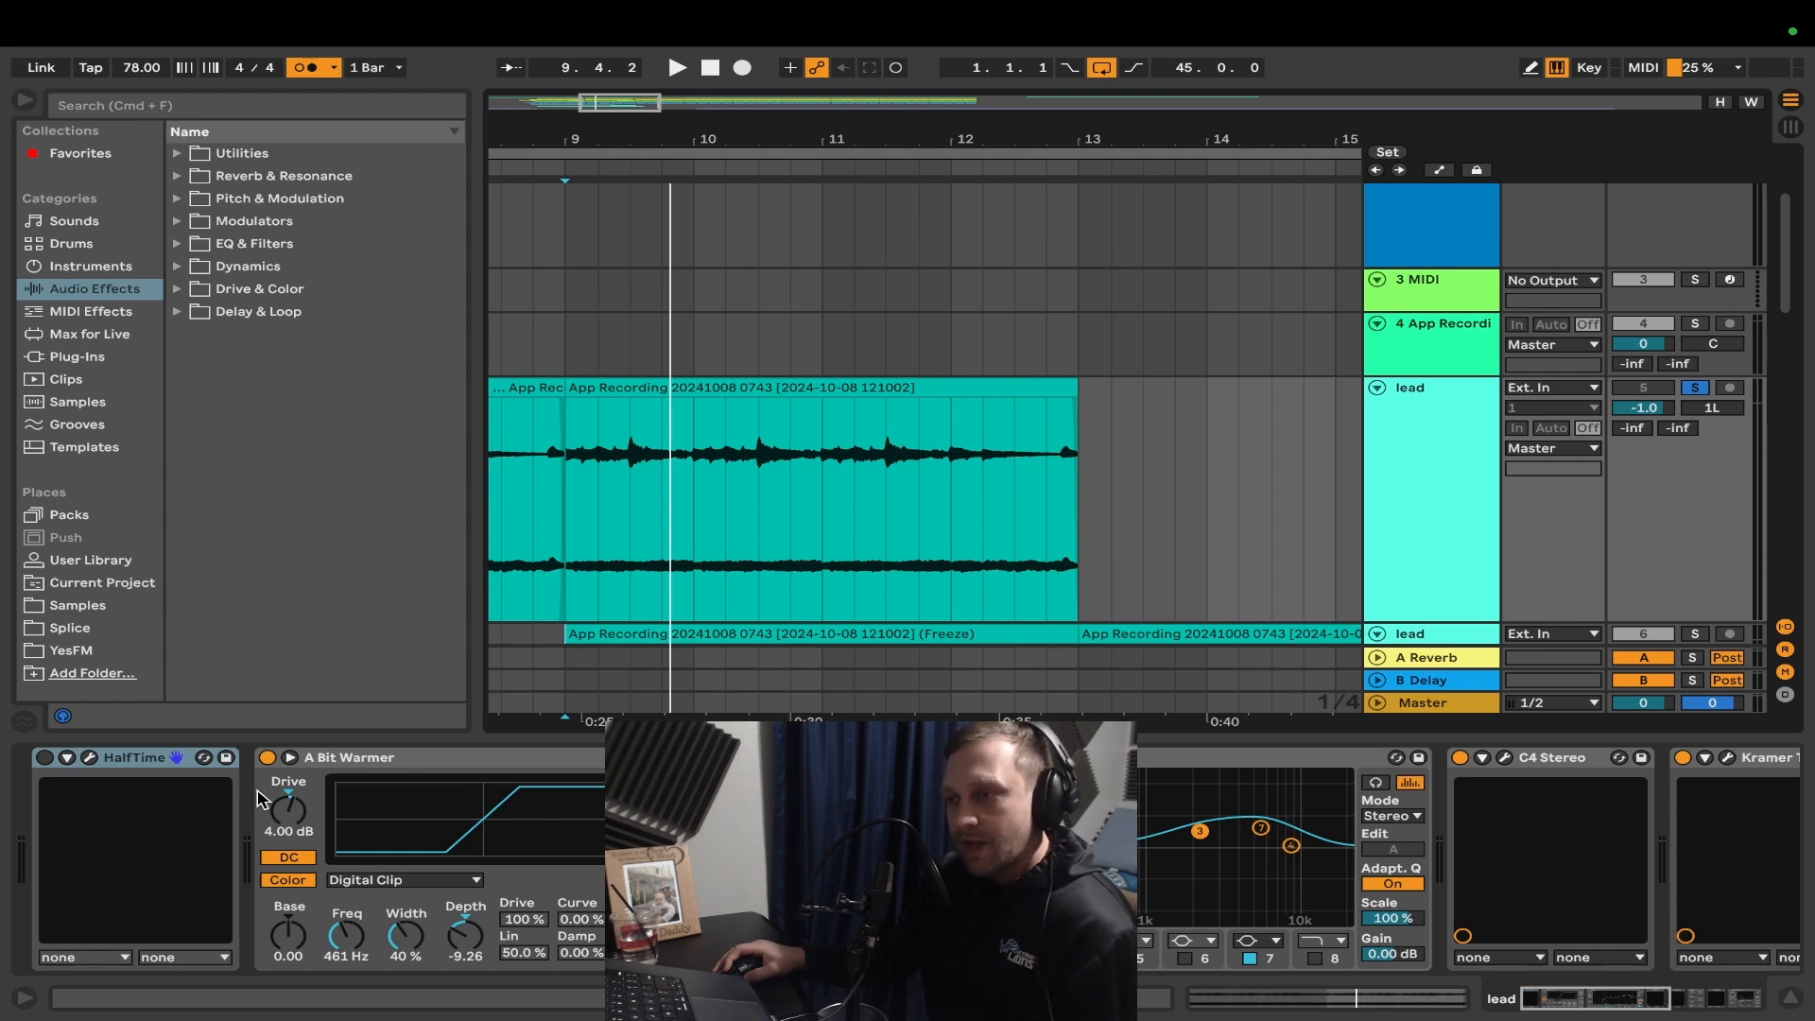
double_click(117, 762)
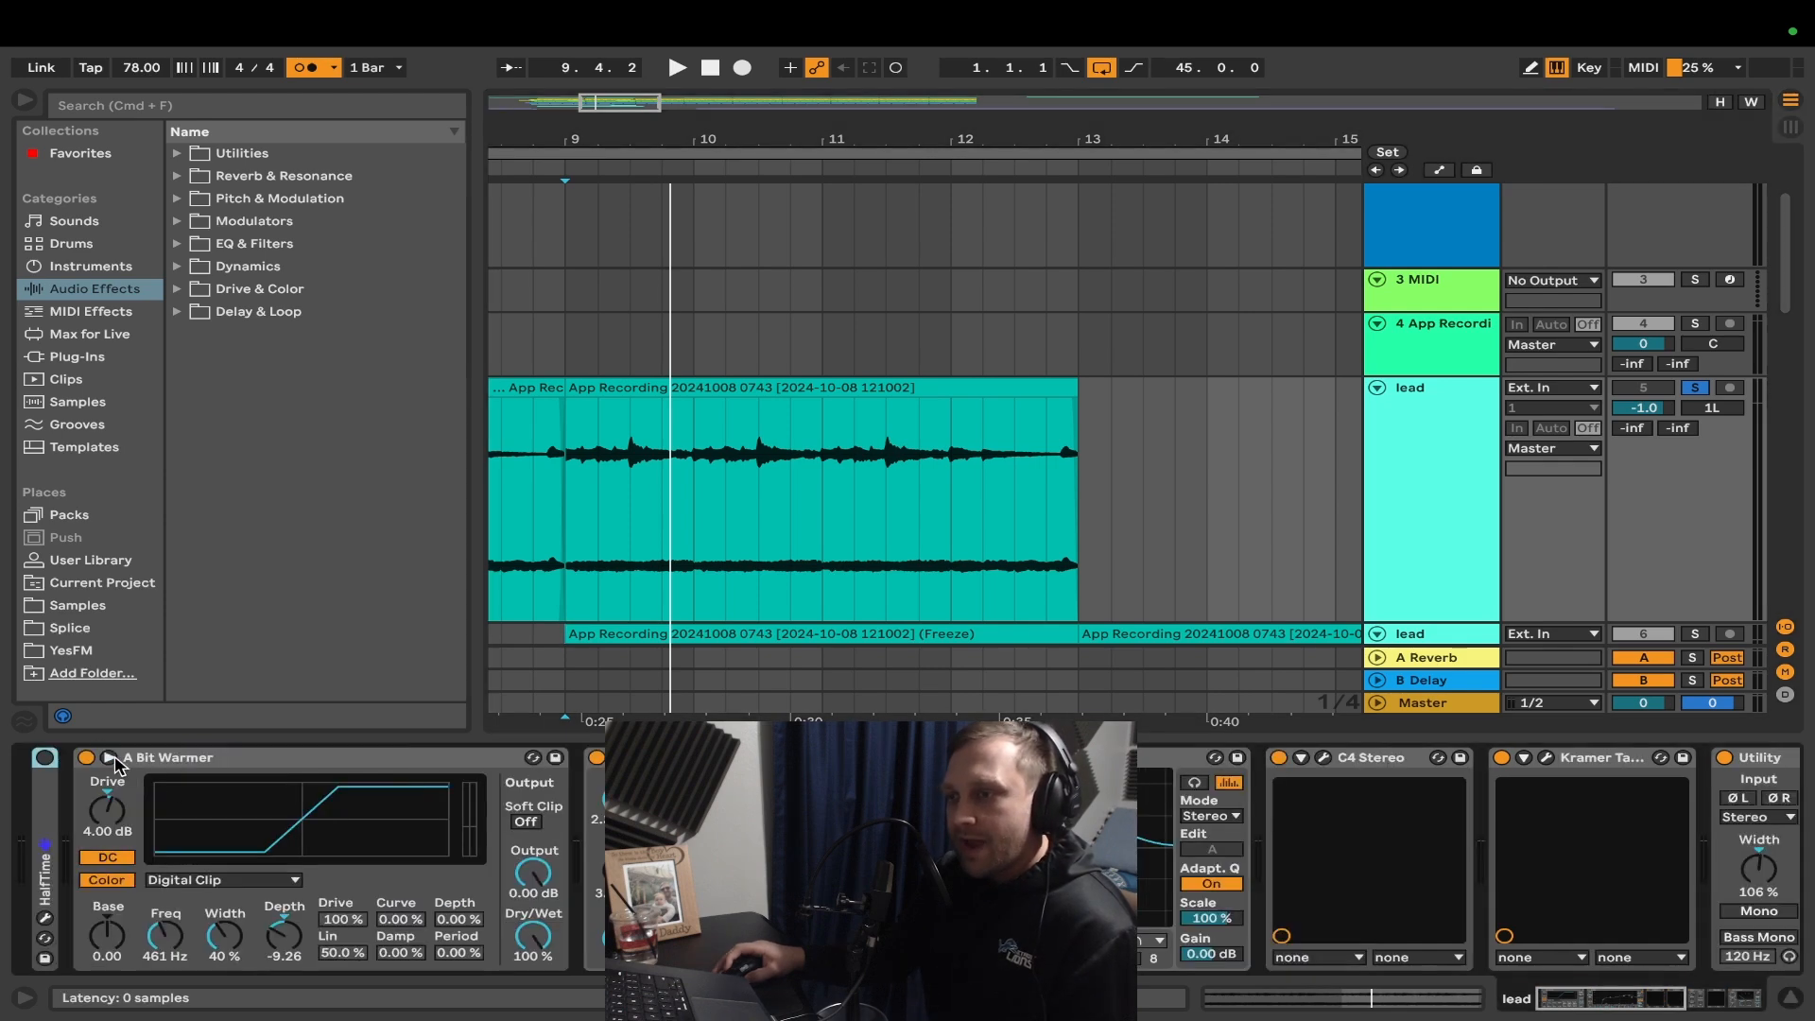
double_click(52, 806)
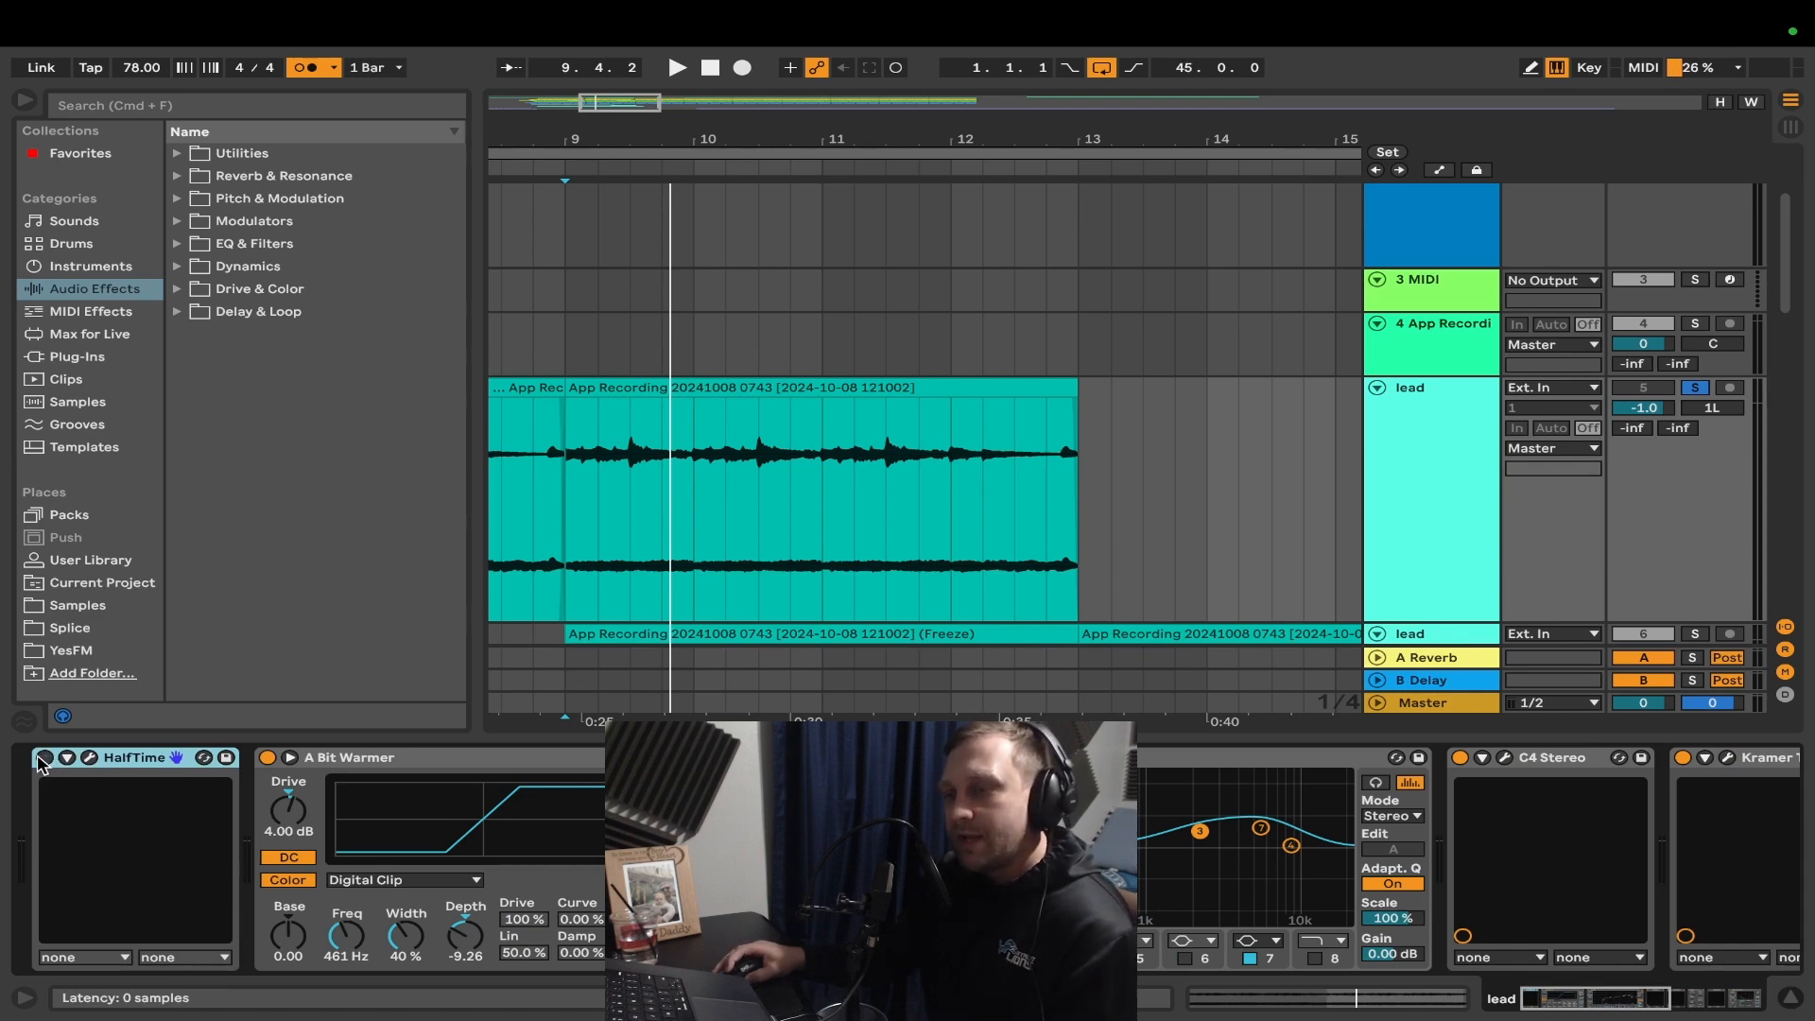
left_click(44, 759)
scroll(1227, 497, "left", 3)
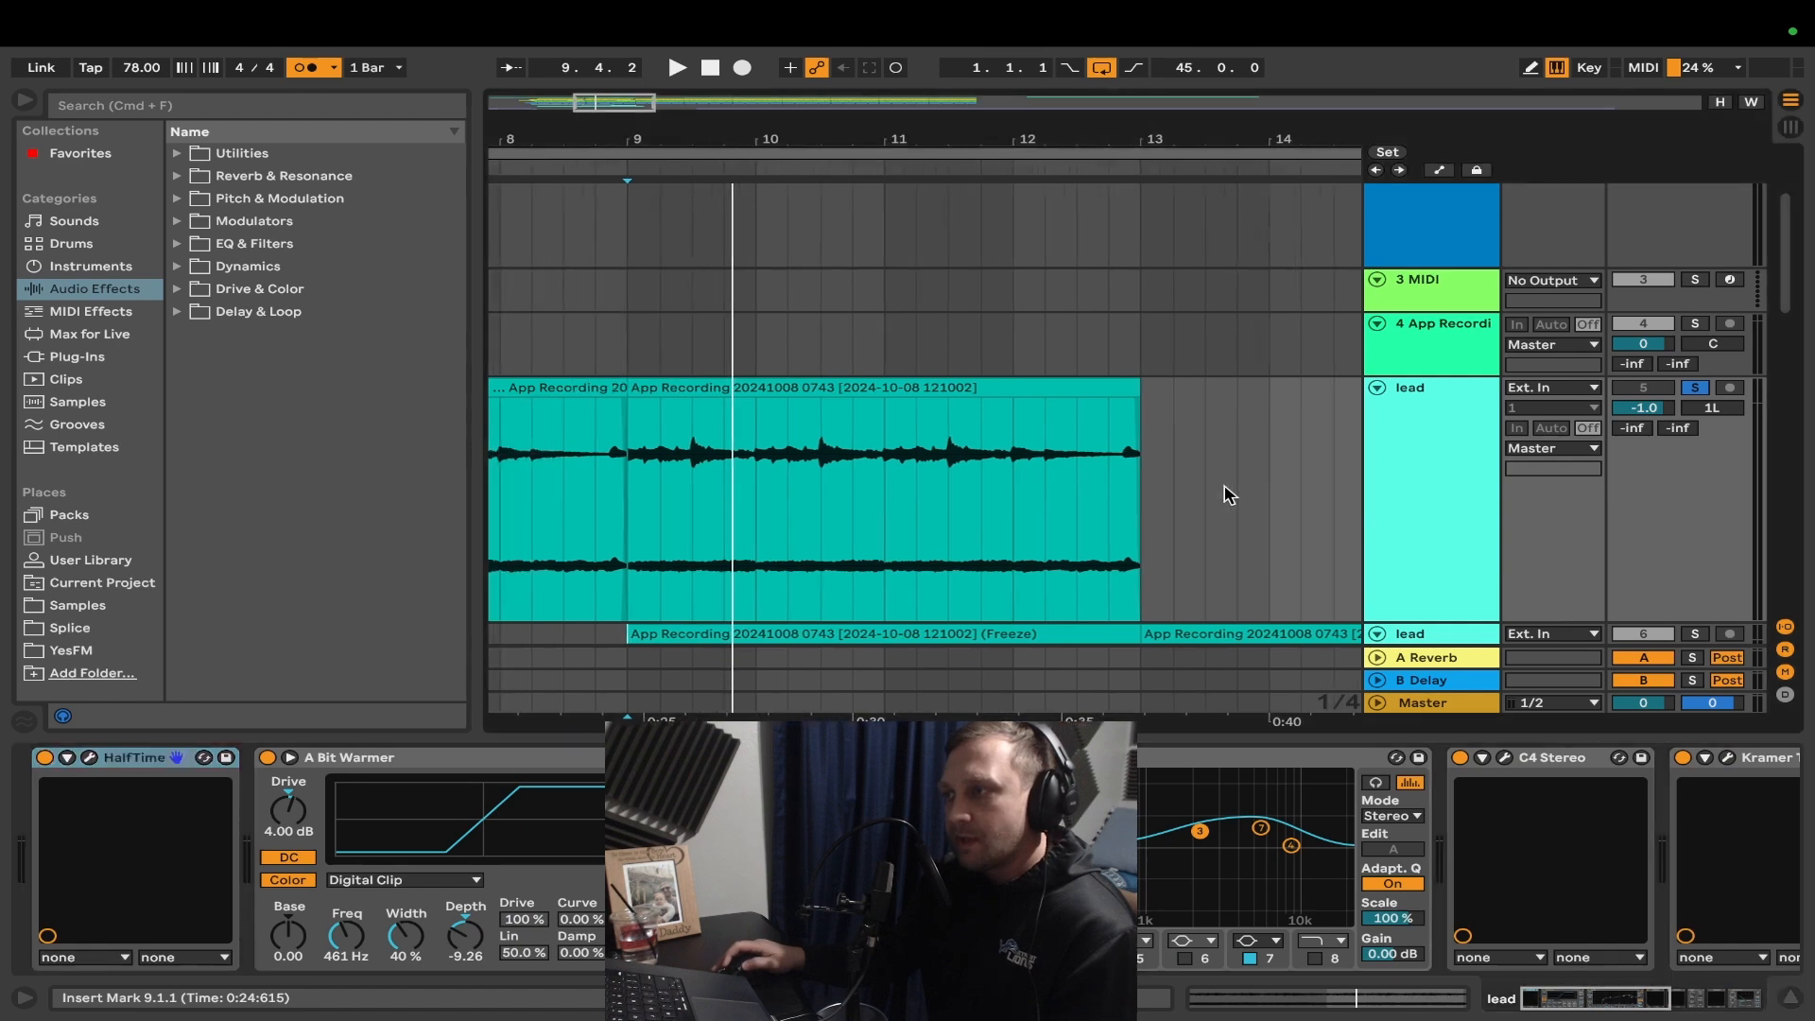
left_click(1480, 520)
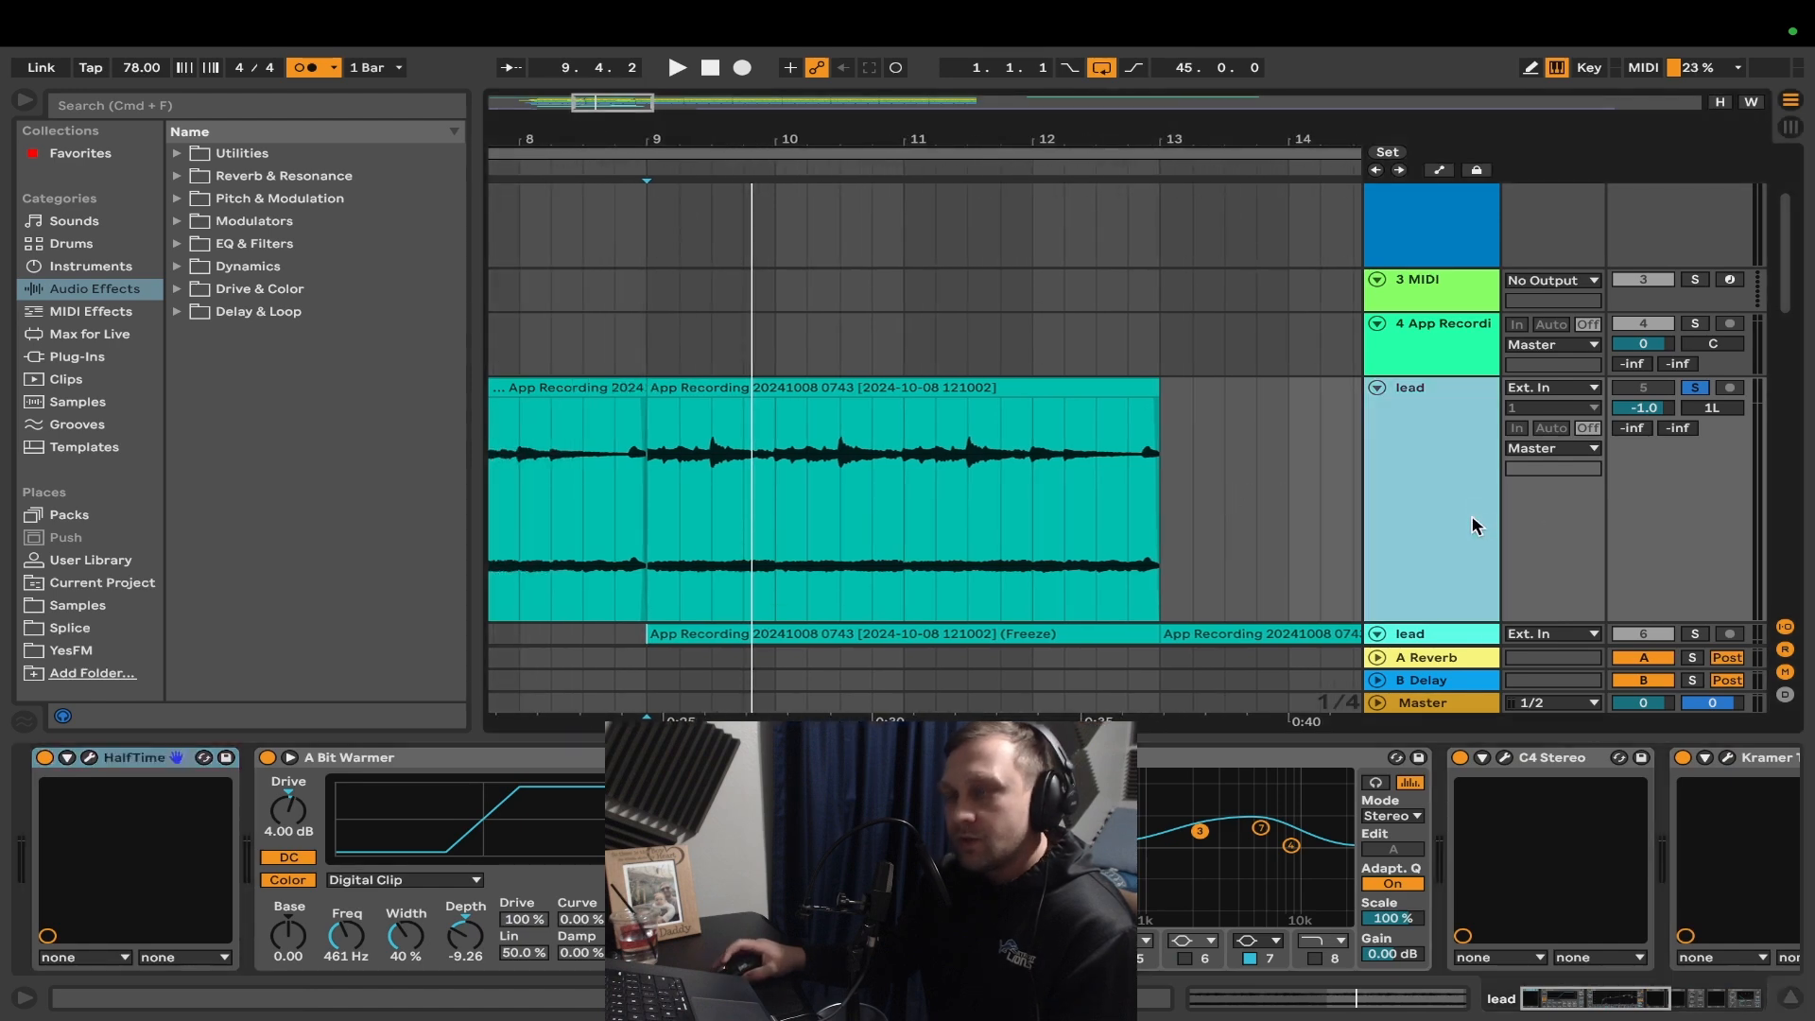
left_click(88, 759)
- Play the lead clip from bar 9 with HalfTime's Mix lowered to 0%
left_click_drag(609, 464, 640, 475)
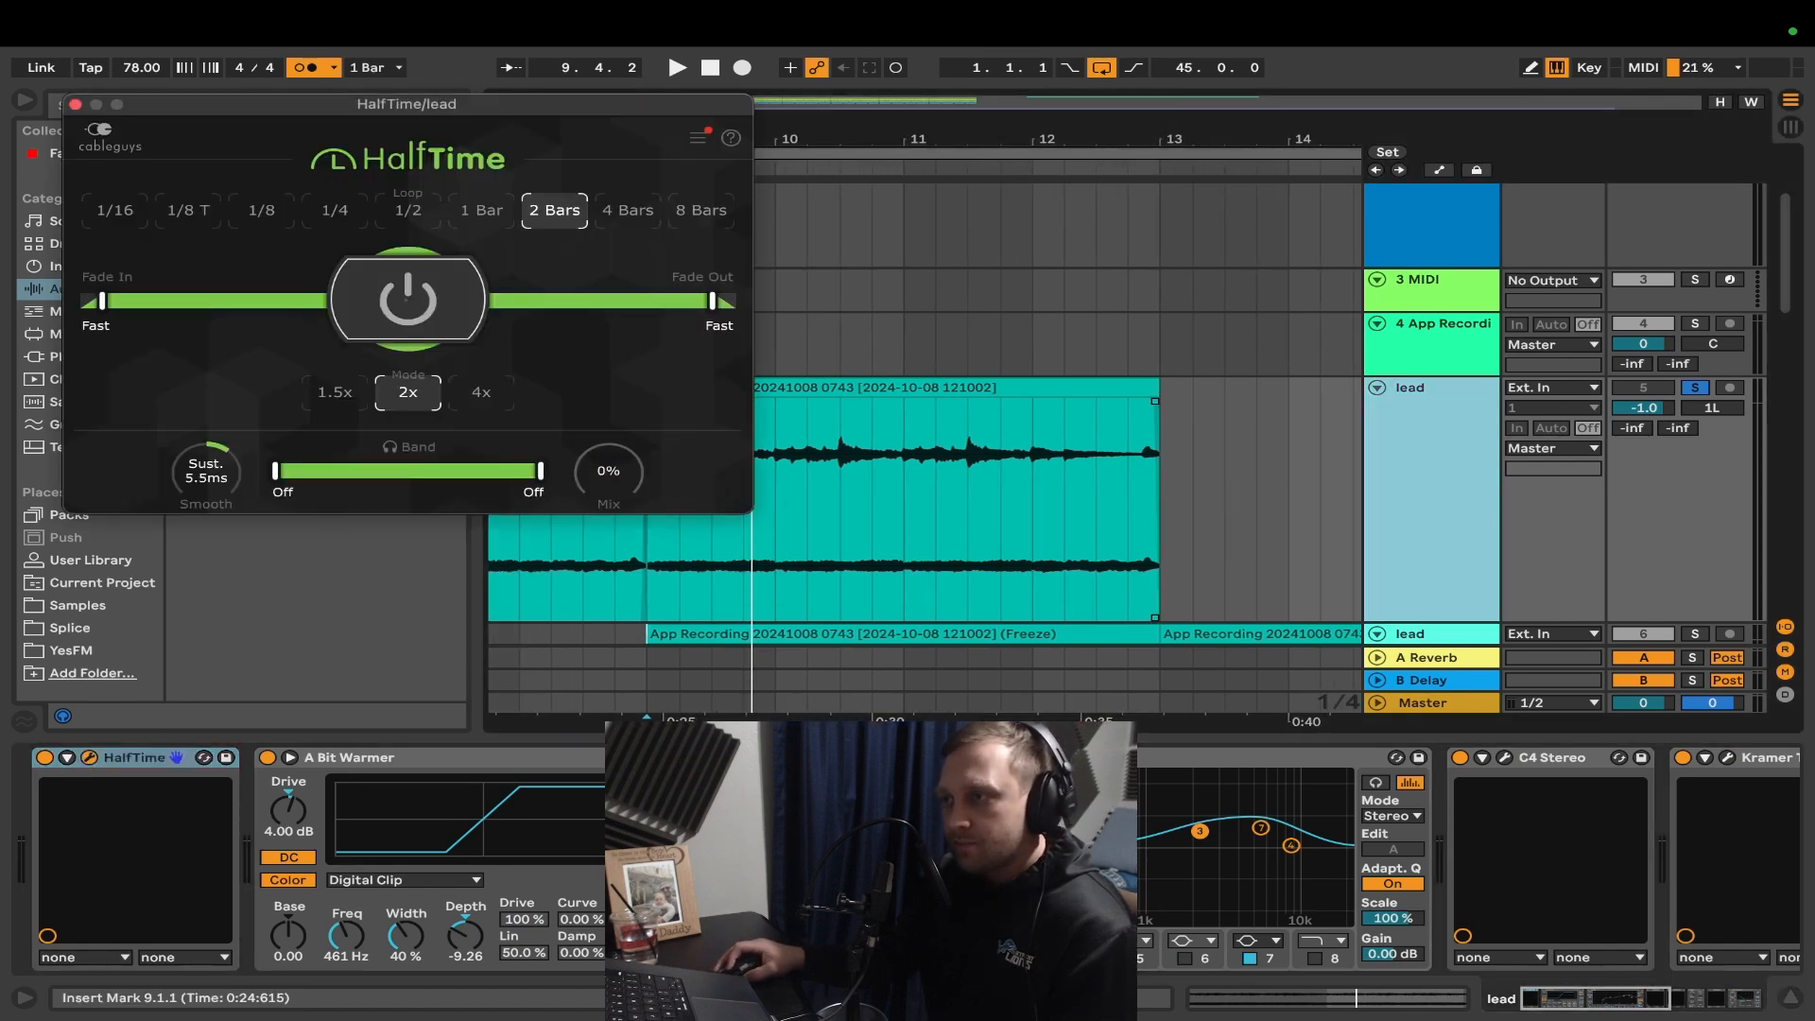
key("space")
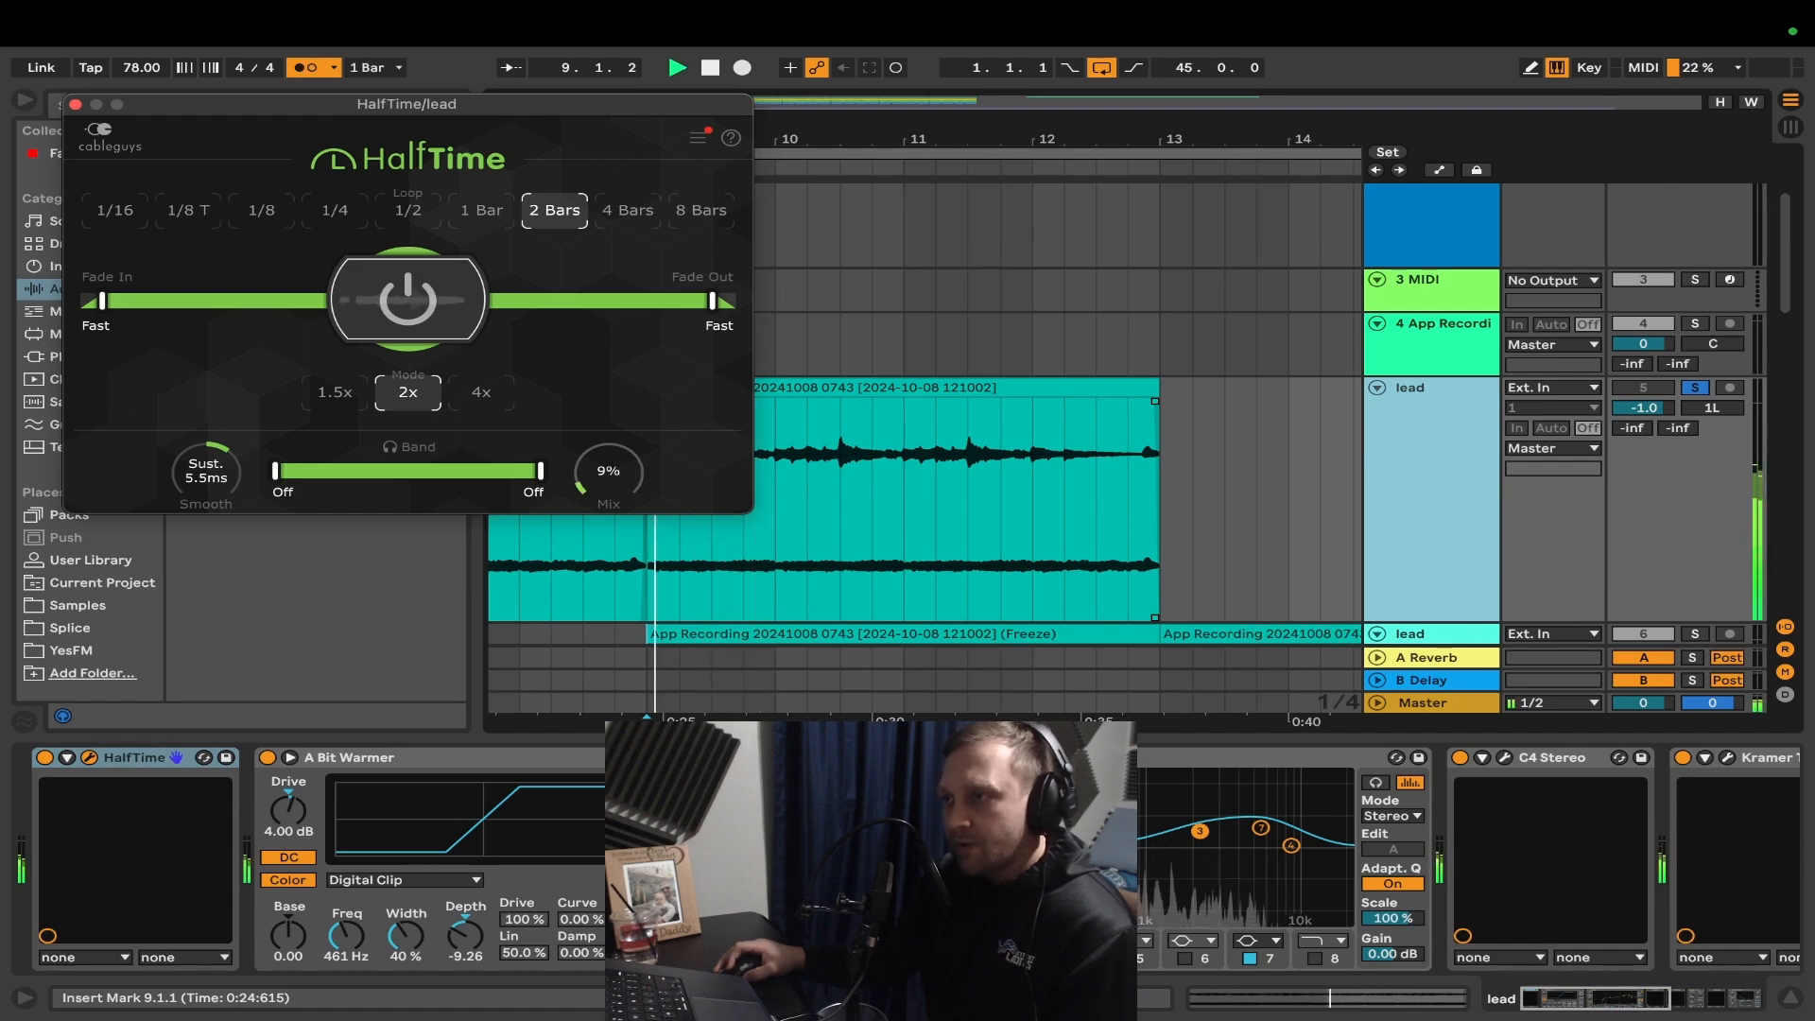
left_click_drag(624, 473, 605, 576)
key("space")
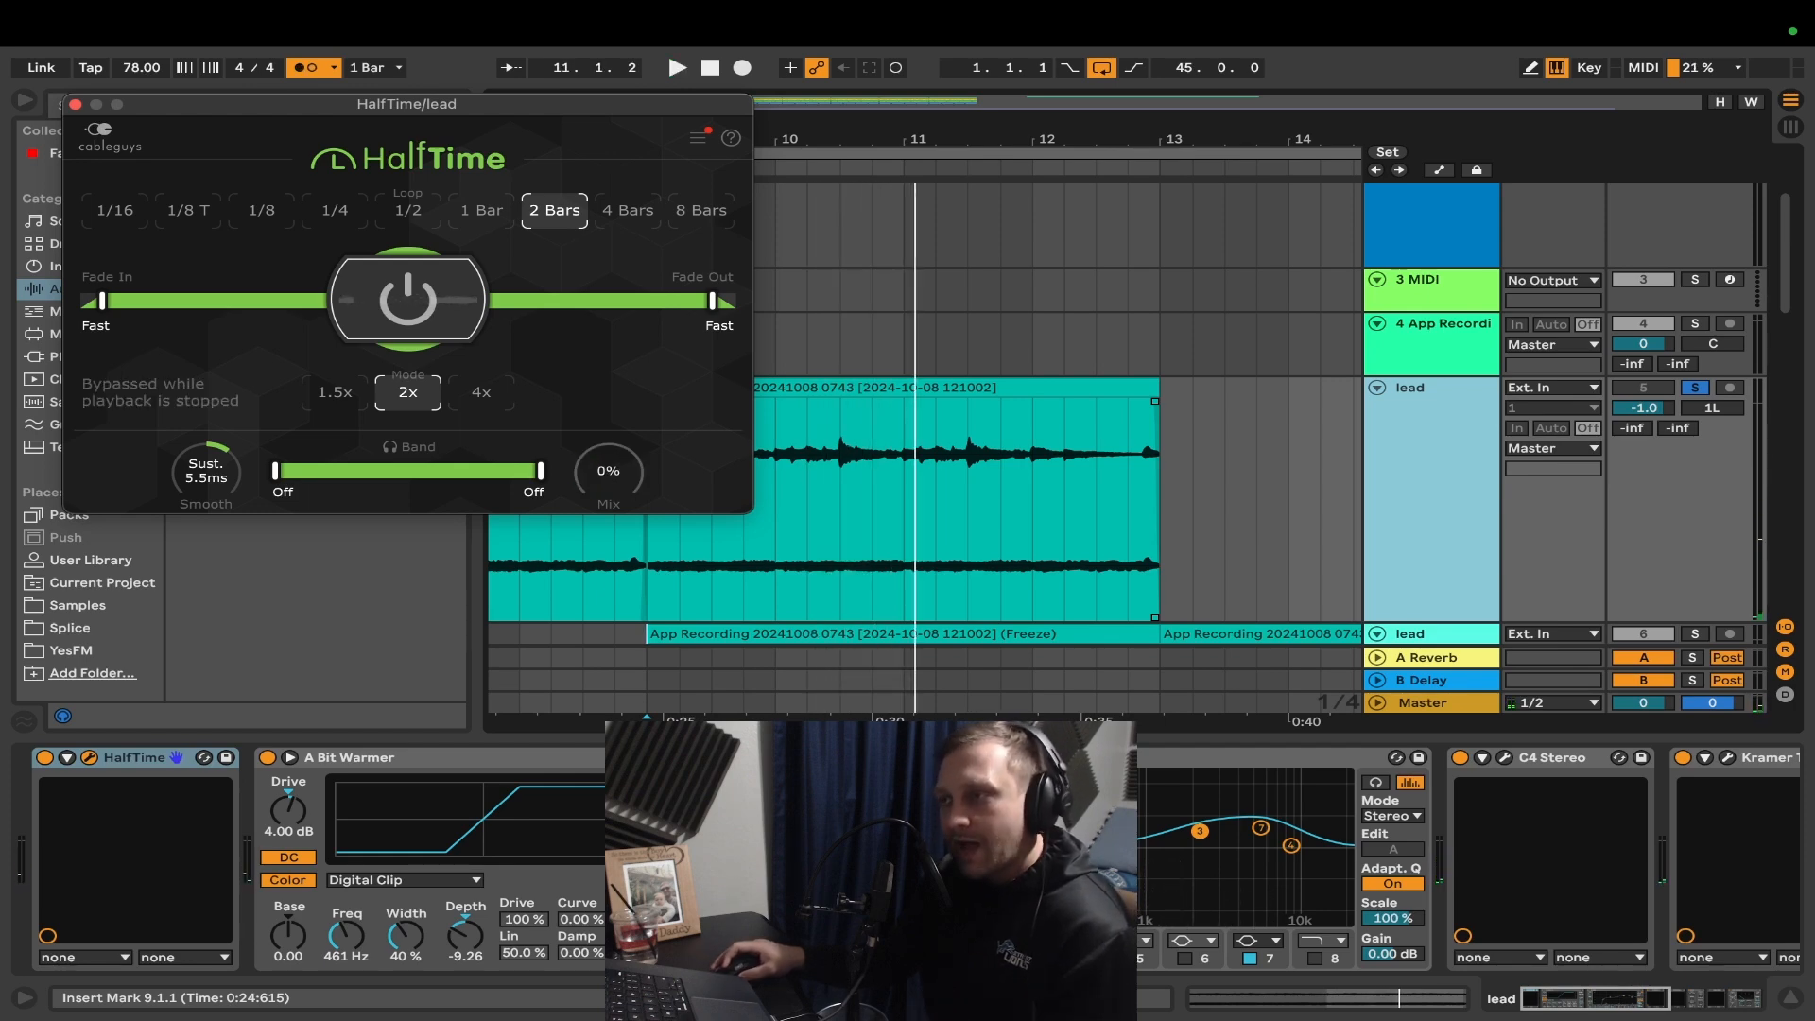
- Raise HalfTime's Mix to 100% and replay the lead clip, comparing it with the 0% setting
key("space")
left_click_drag(595, 464, 596, 368)
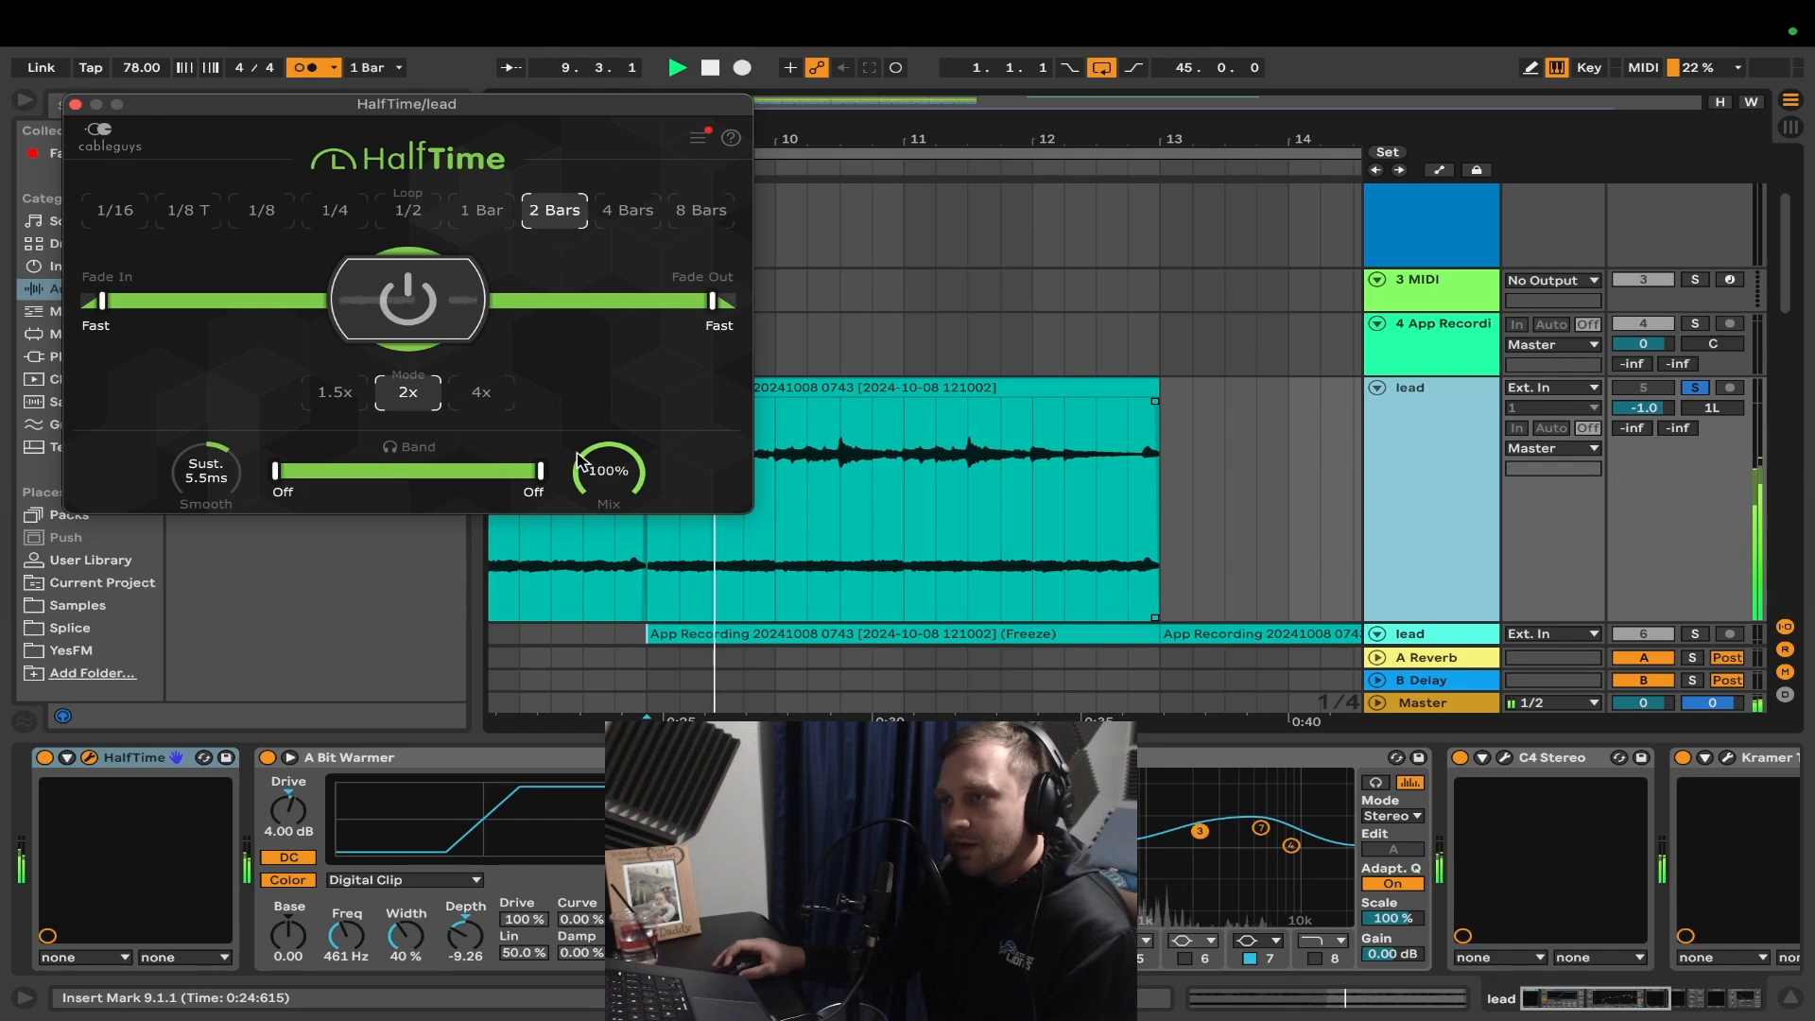
key("space")
key("space")
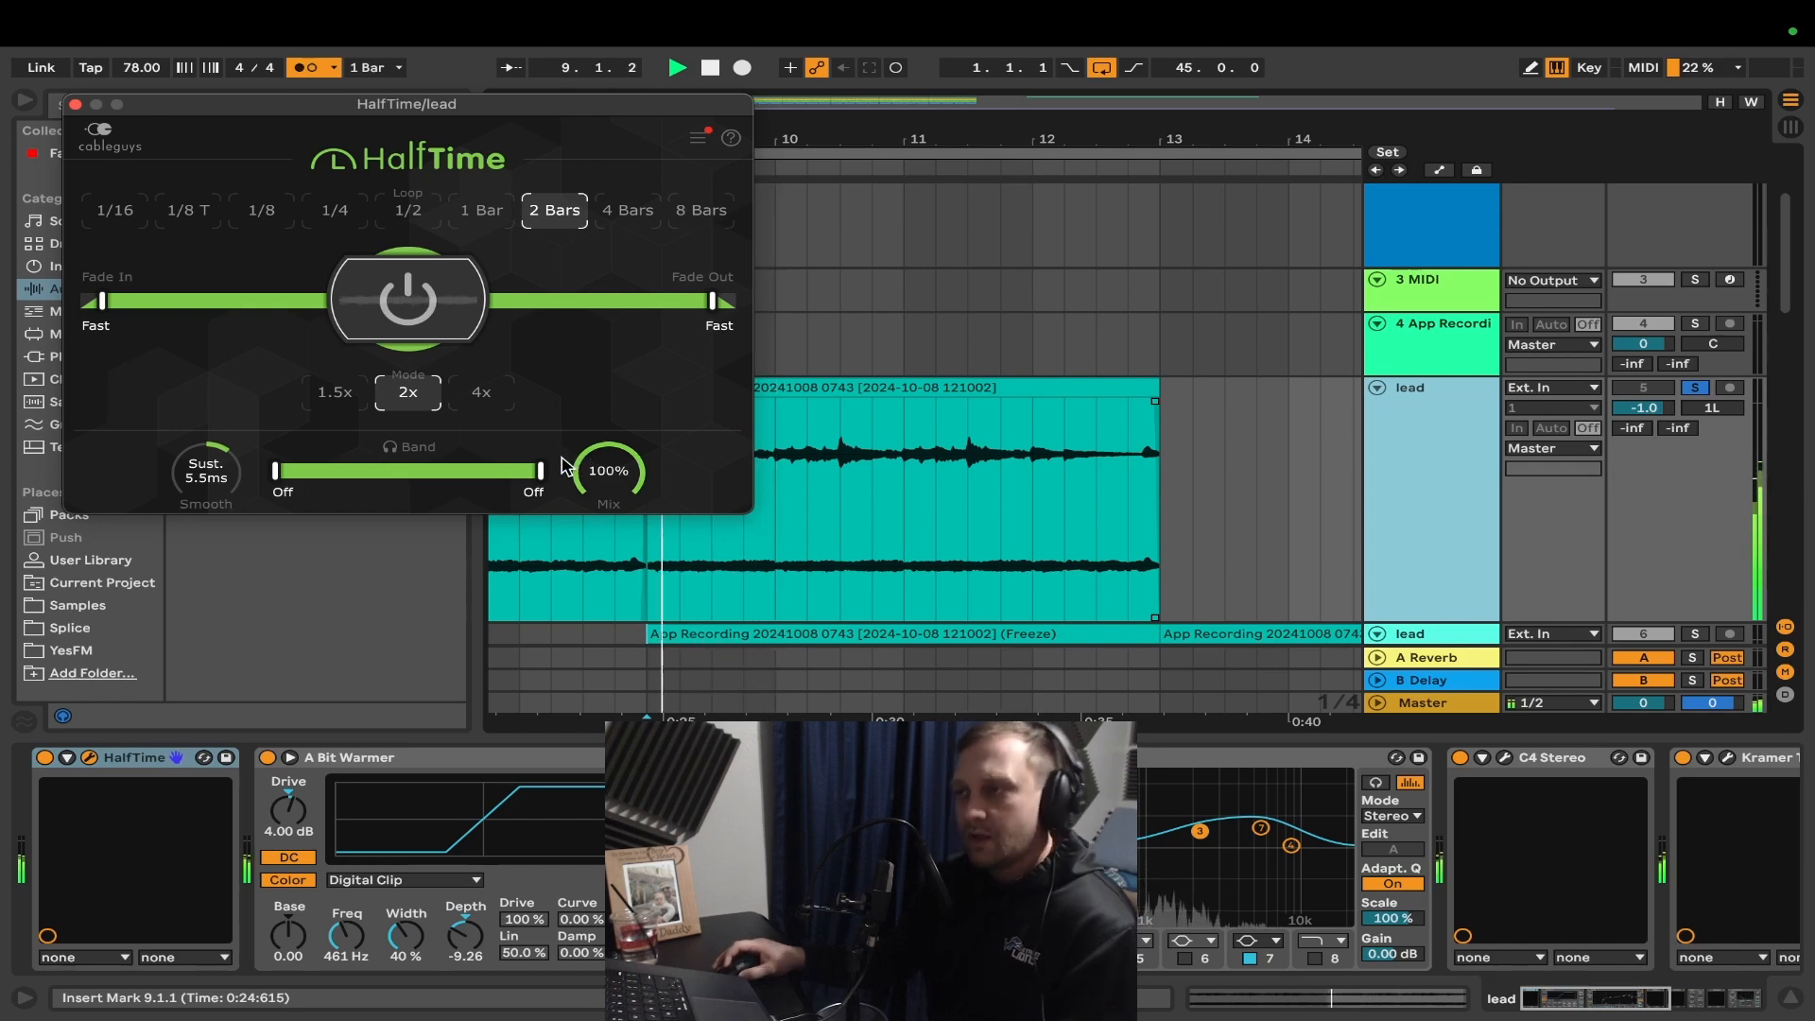
key("space")
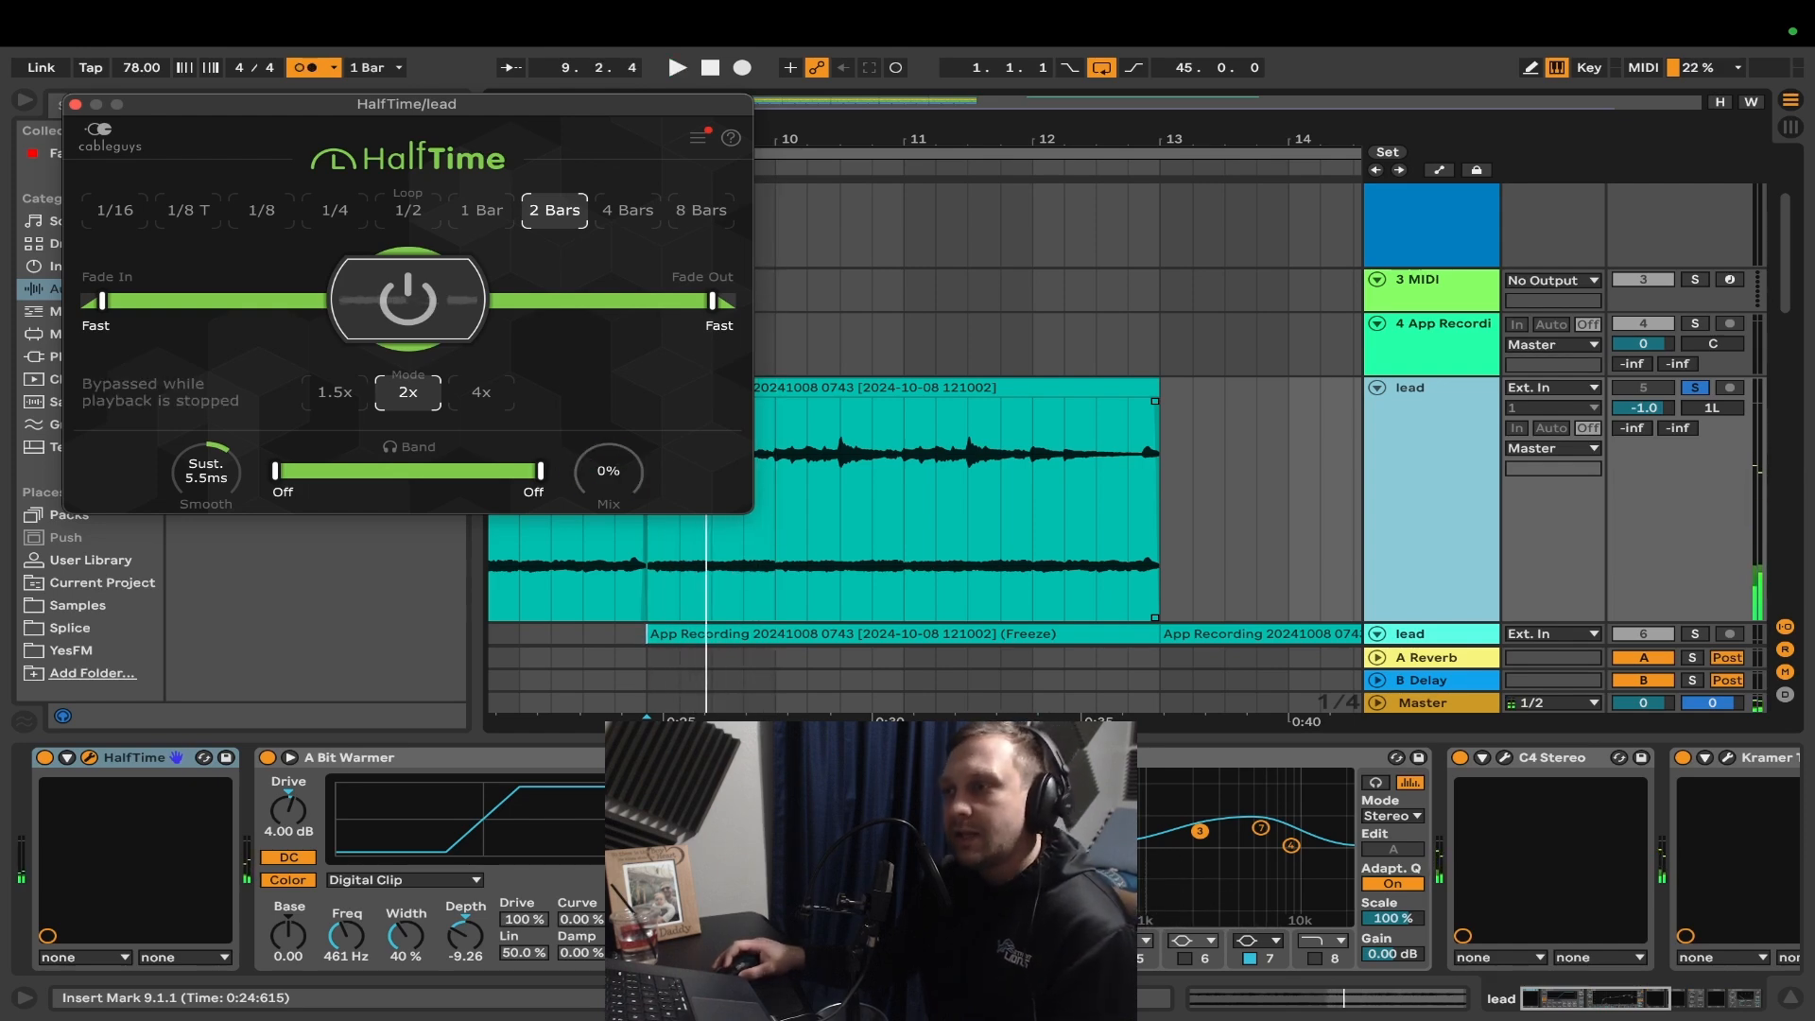
key("space")
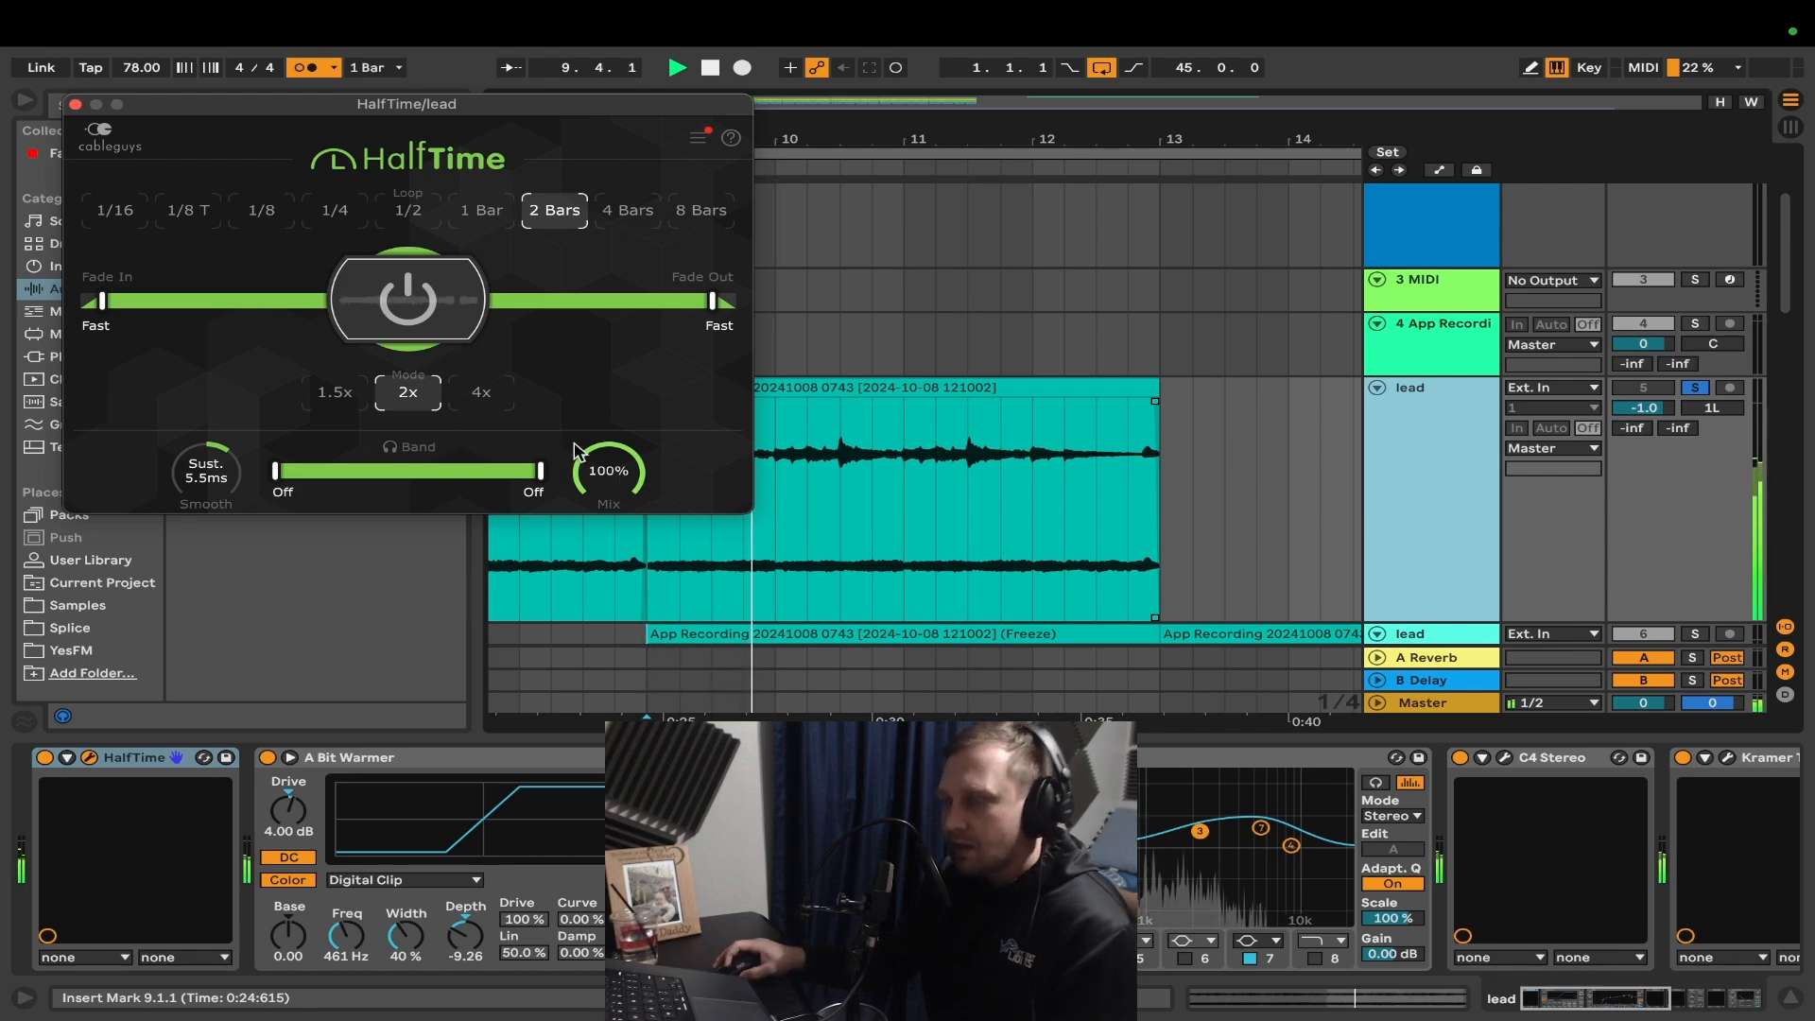
key("space")
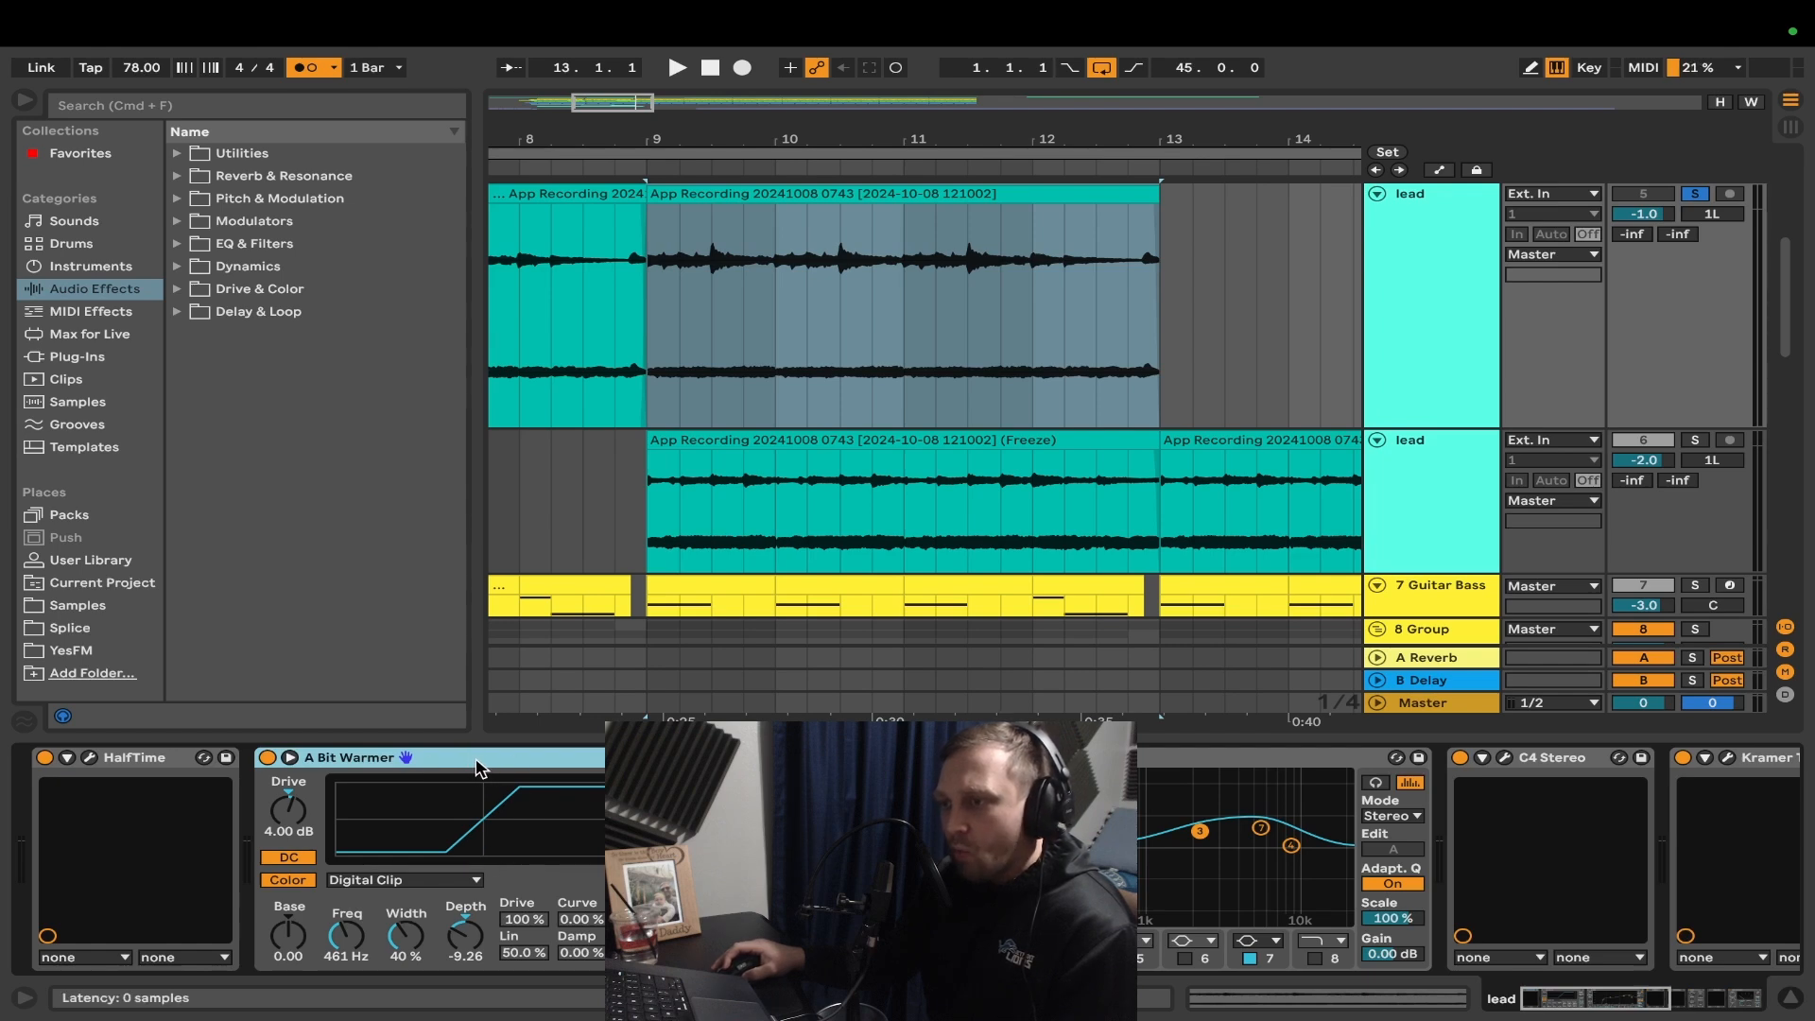
- Play the lead clip with the A Bit Warmer device bypassed and re-enabled to compare its effect
key("space")
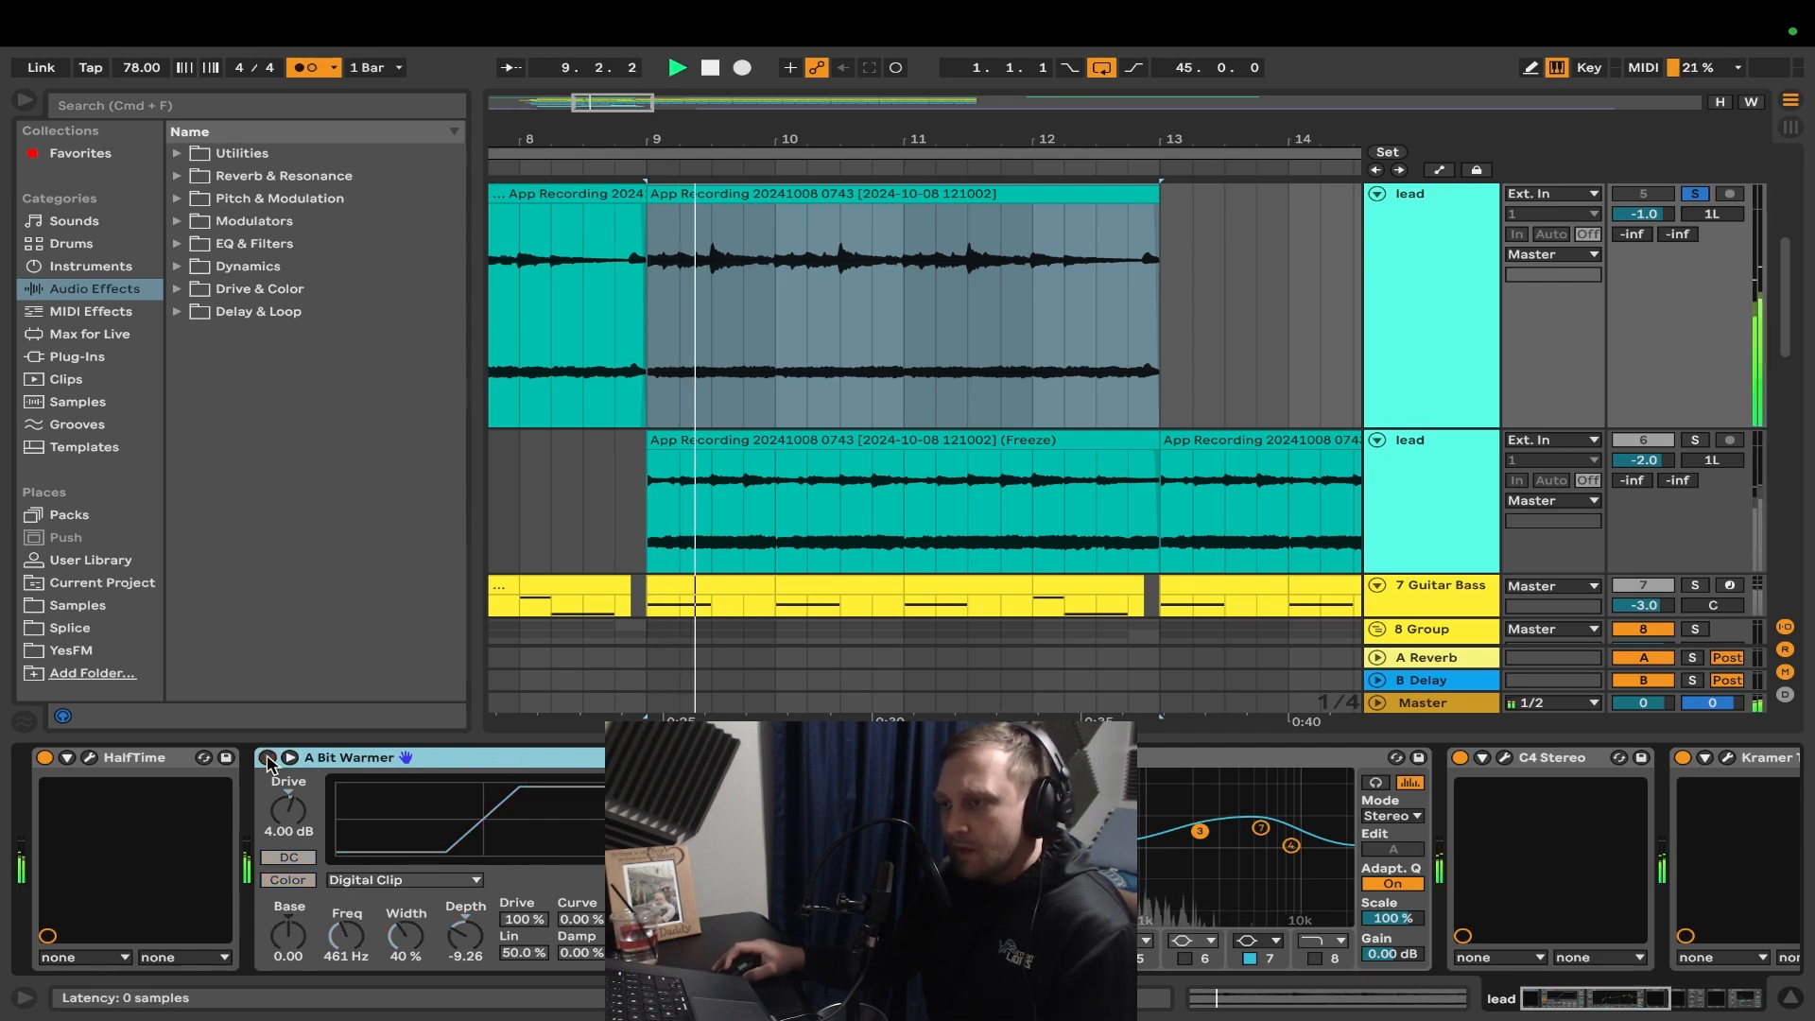
key("space")
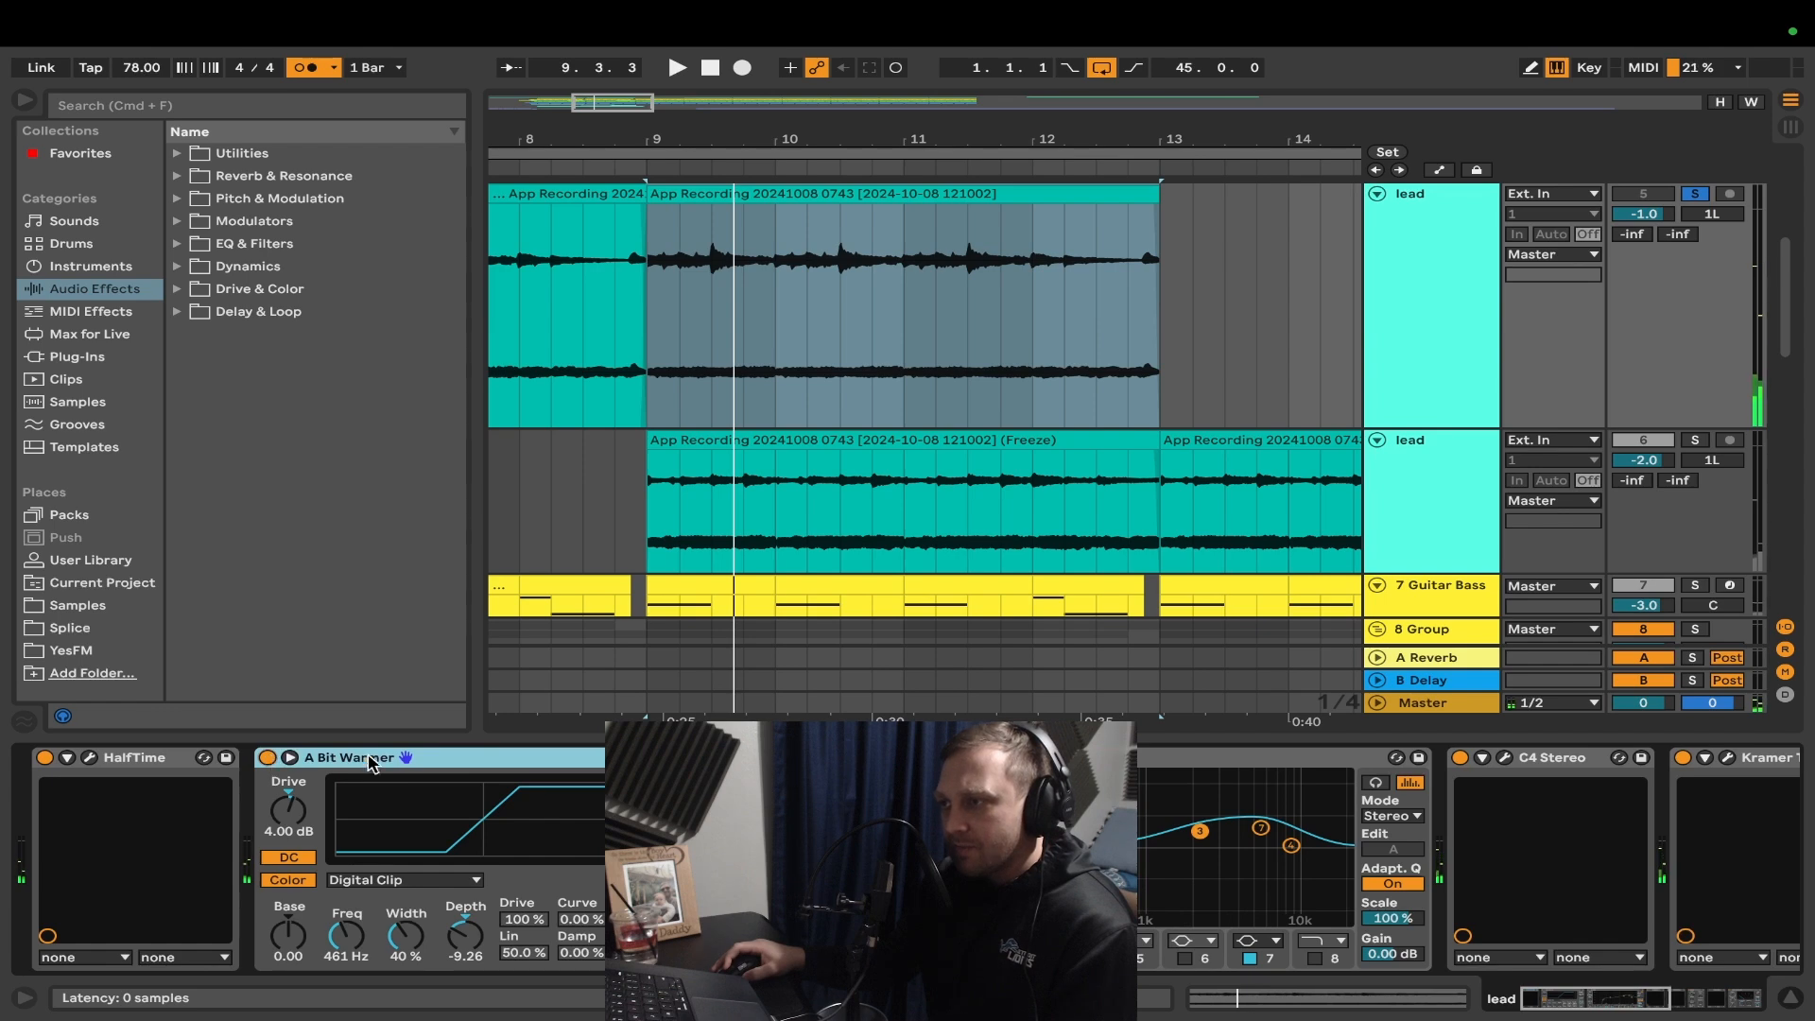
- Move the first low-cut band of the lead track's EQ Eight to about 59.9 Hz during playback
scroll(371, 764, "right", 3)
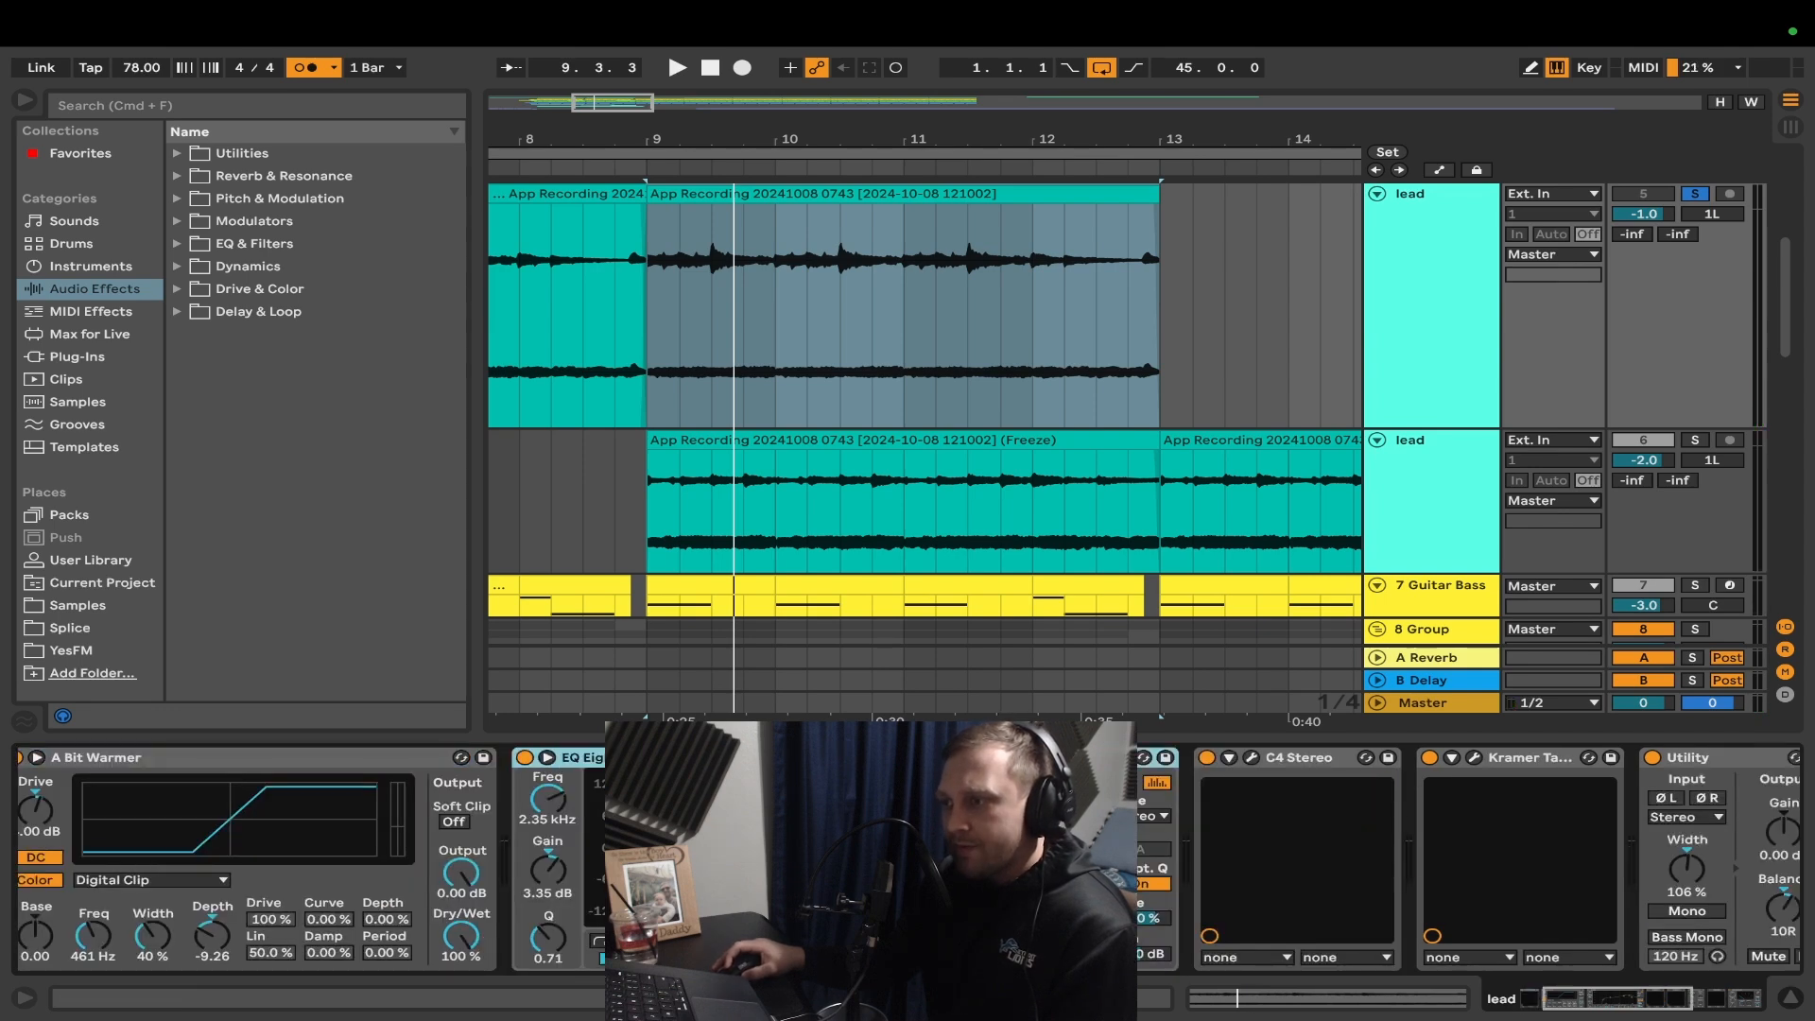
key("space")
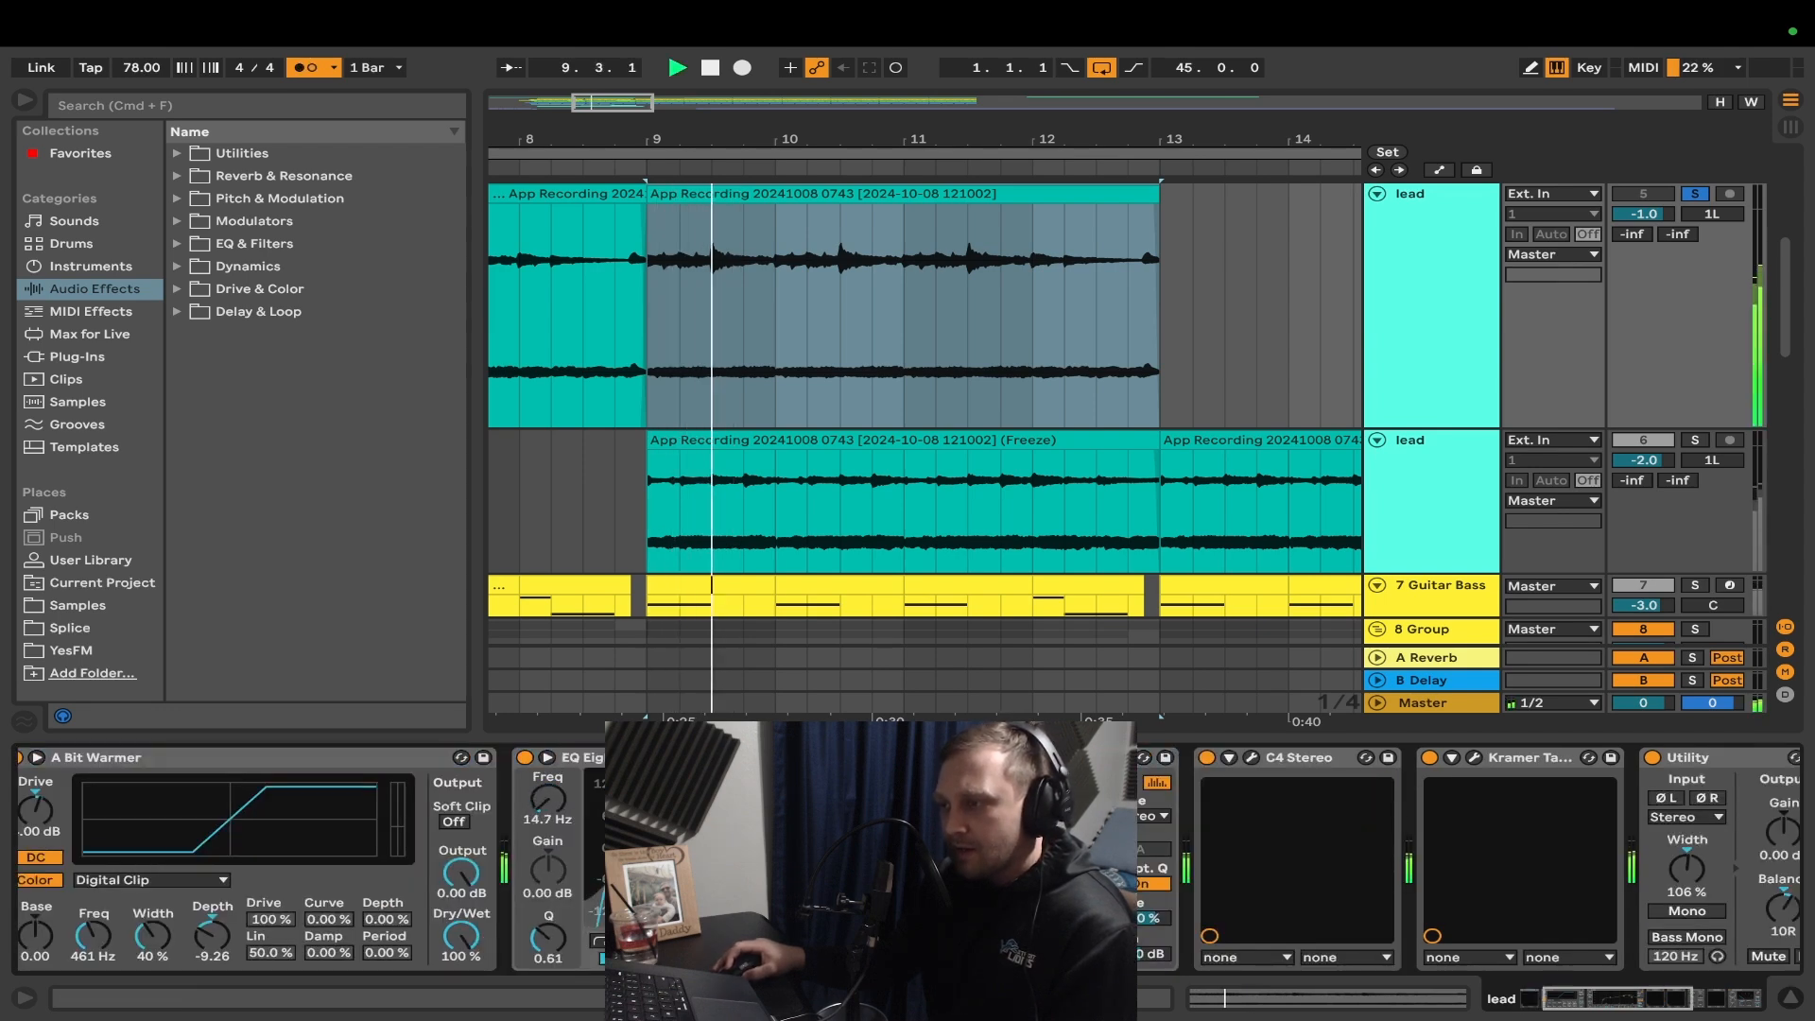
left_click_drag(620, 852, 708, 866)
scroll(708, 866, "right", 2)
key("space")
- Inspect the C4 and Kramer Tape plug-ins during playback, then close Kramer Tape's window and collapse its device
left_click(1057, 757)
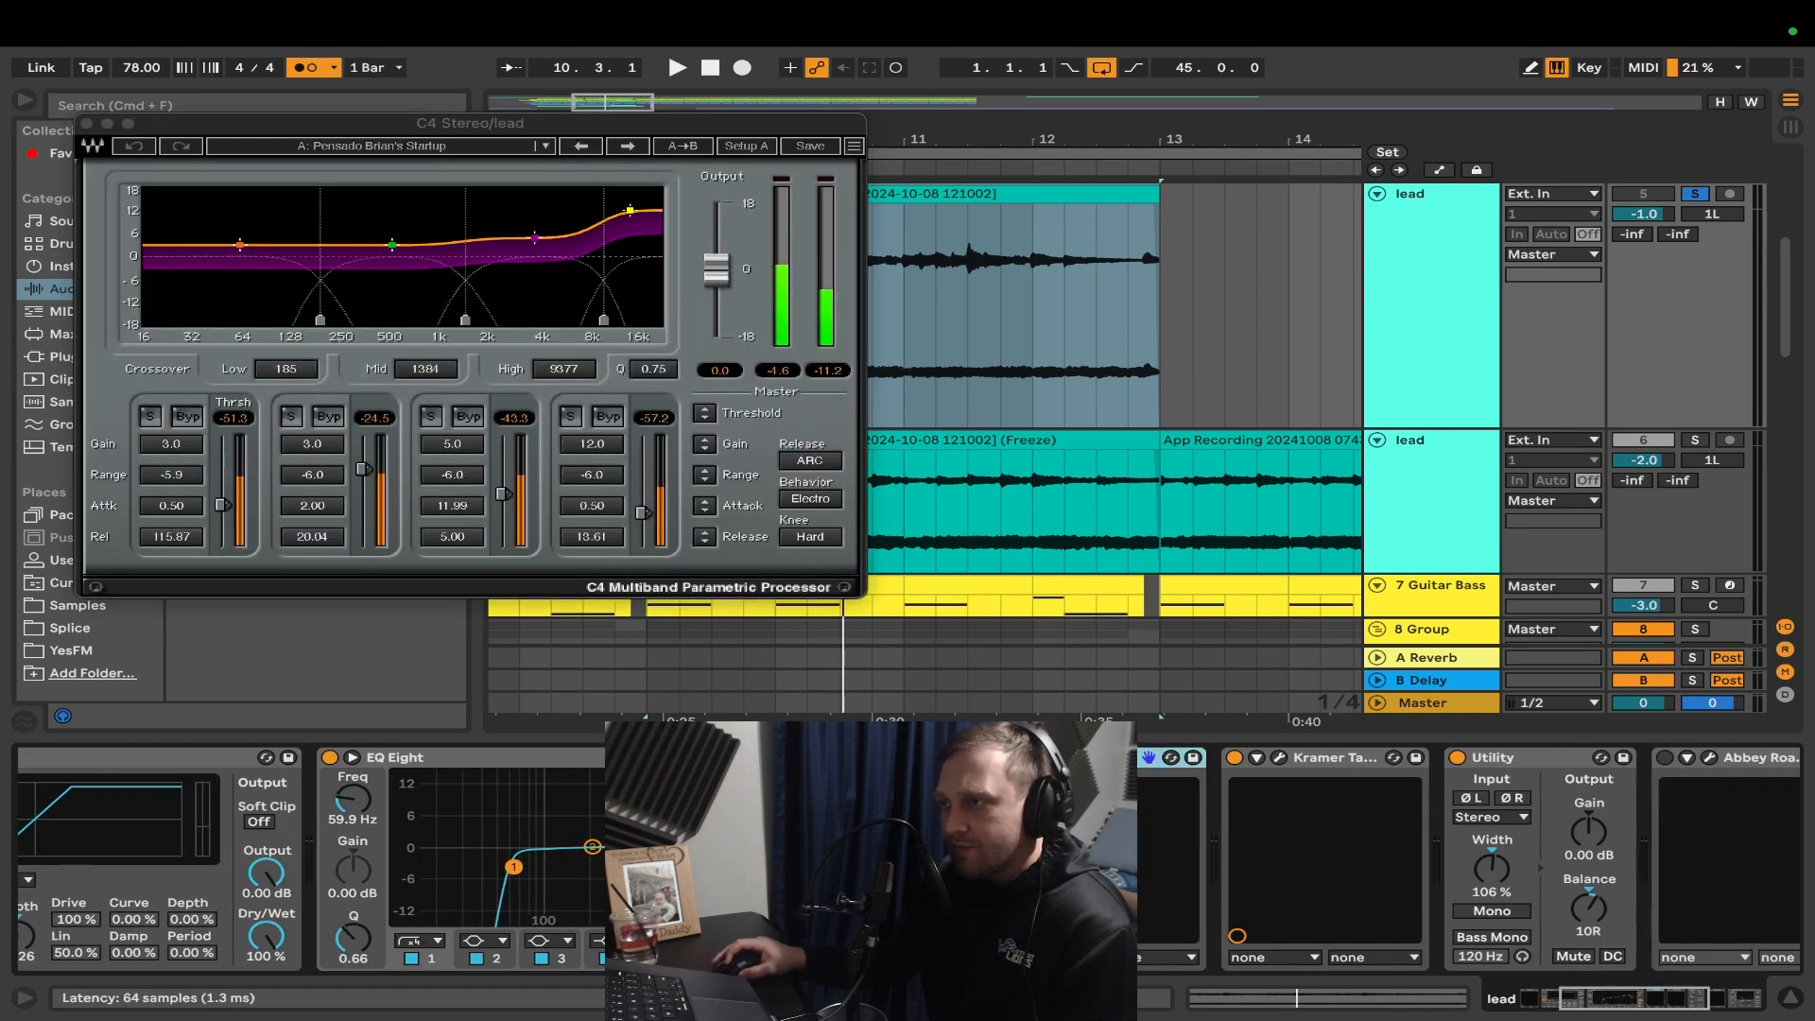
key("space")
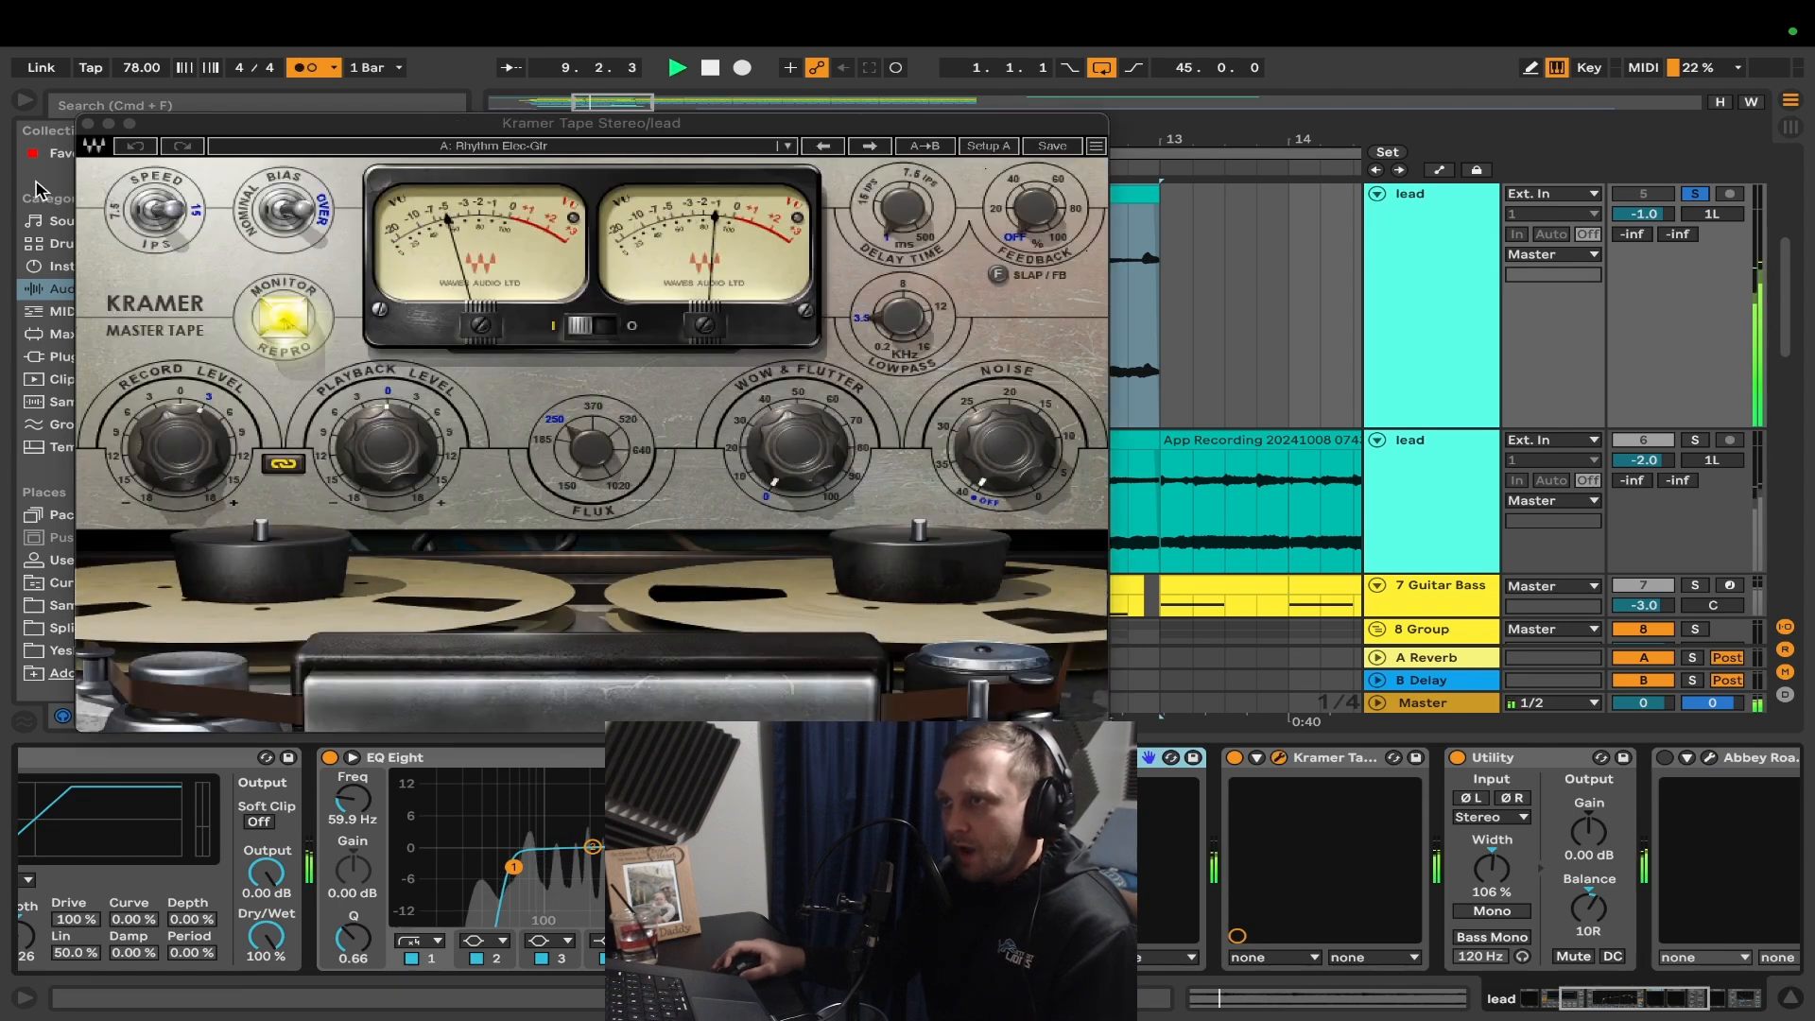
left_click(87, 124)
double_click(1308, 757)
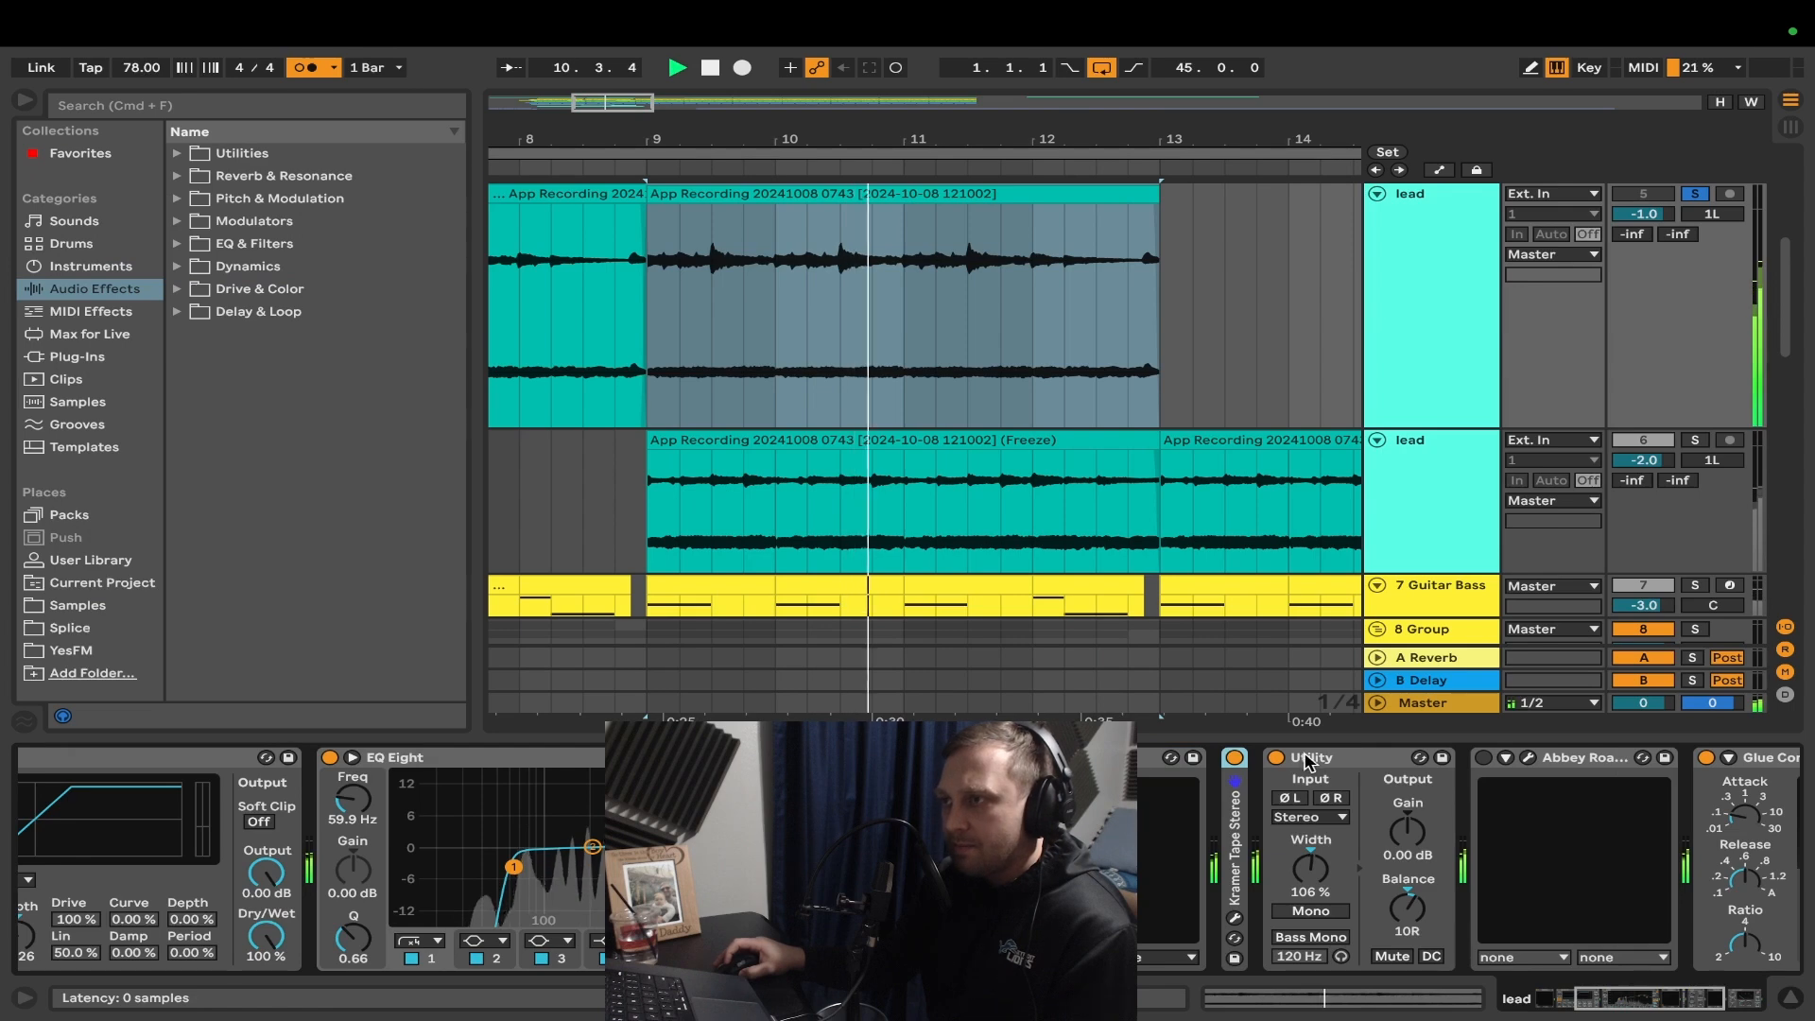
- Play the two lead tracks and examine the original's closing effects and the frozen copy's Cassette and EQ Eight chain
scroll(1314, 785, "right", 8)
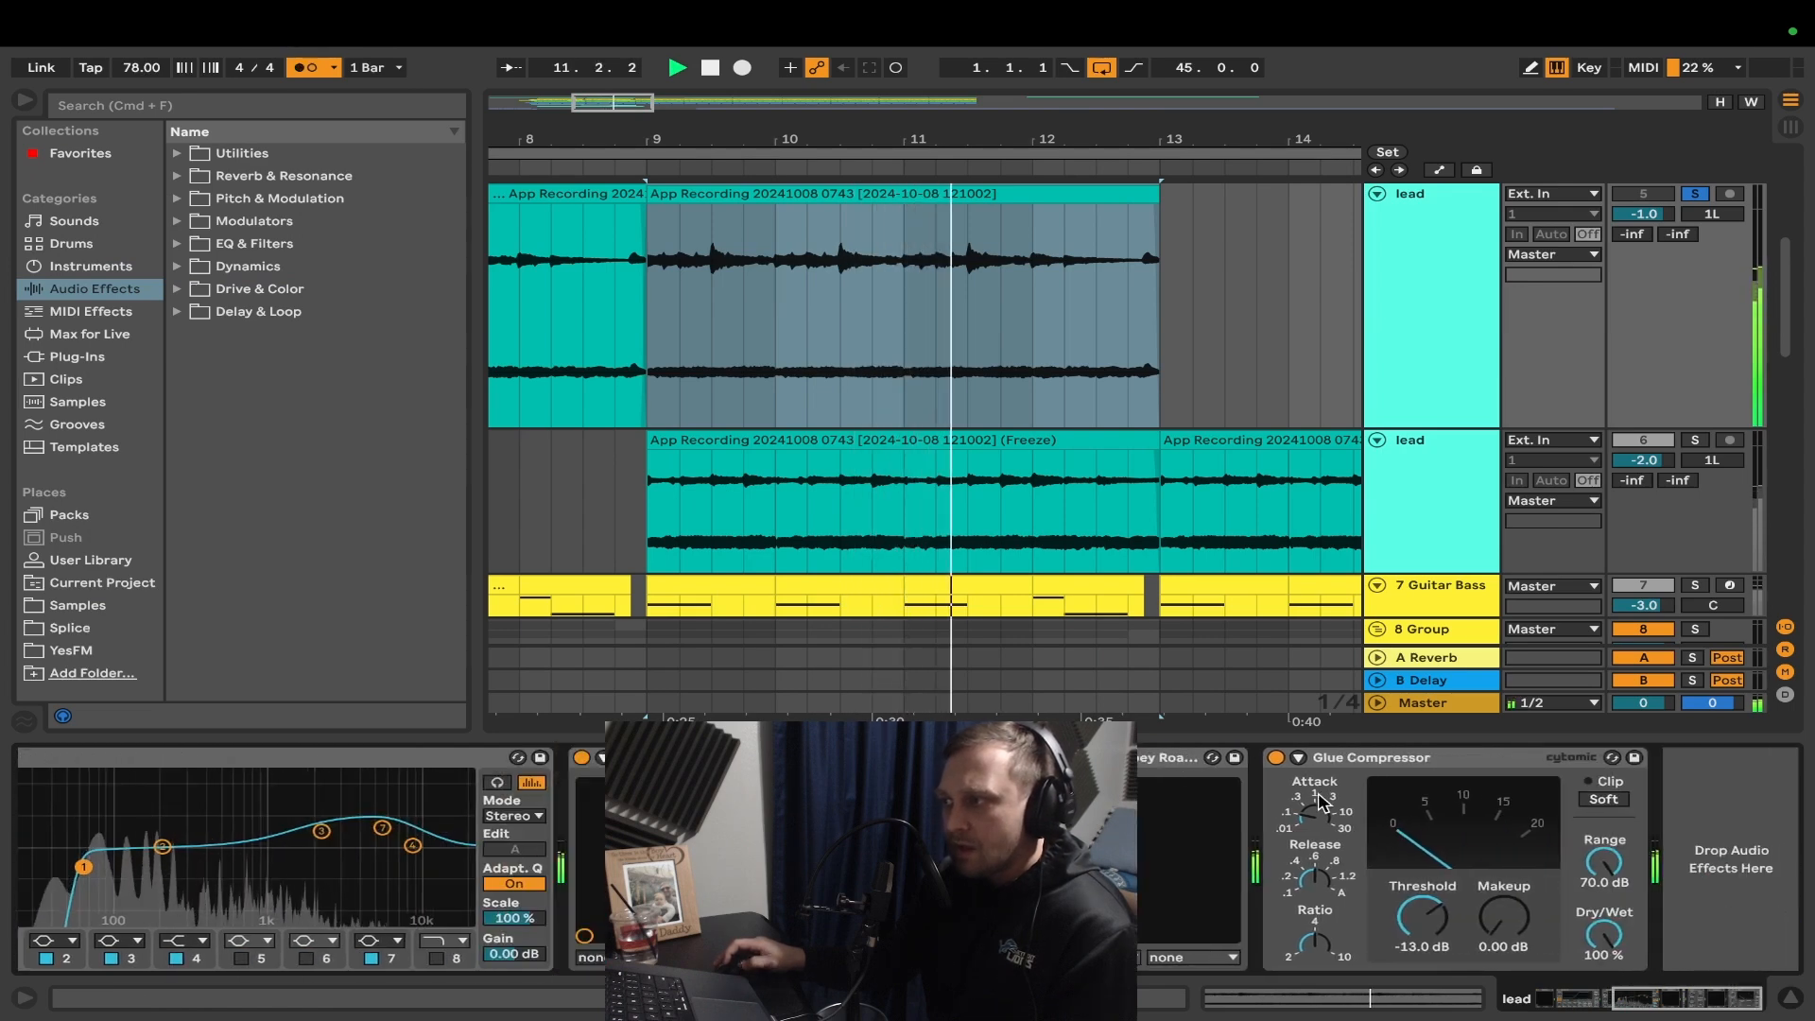
key("space")
key("space")
key("space")
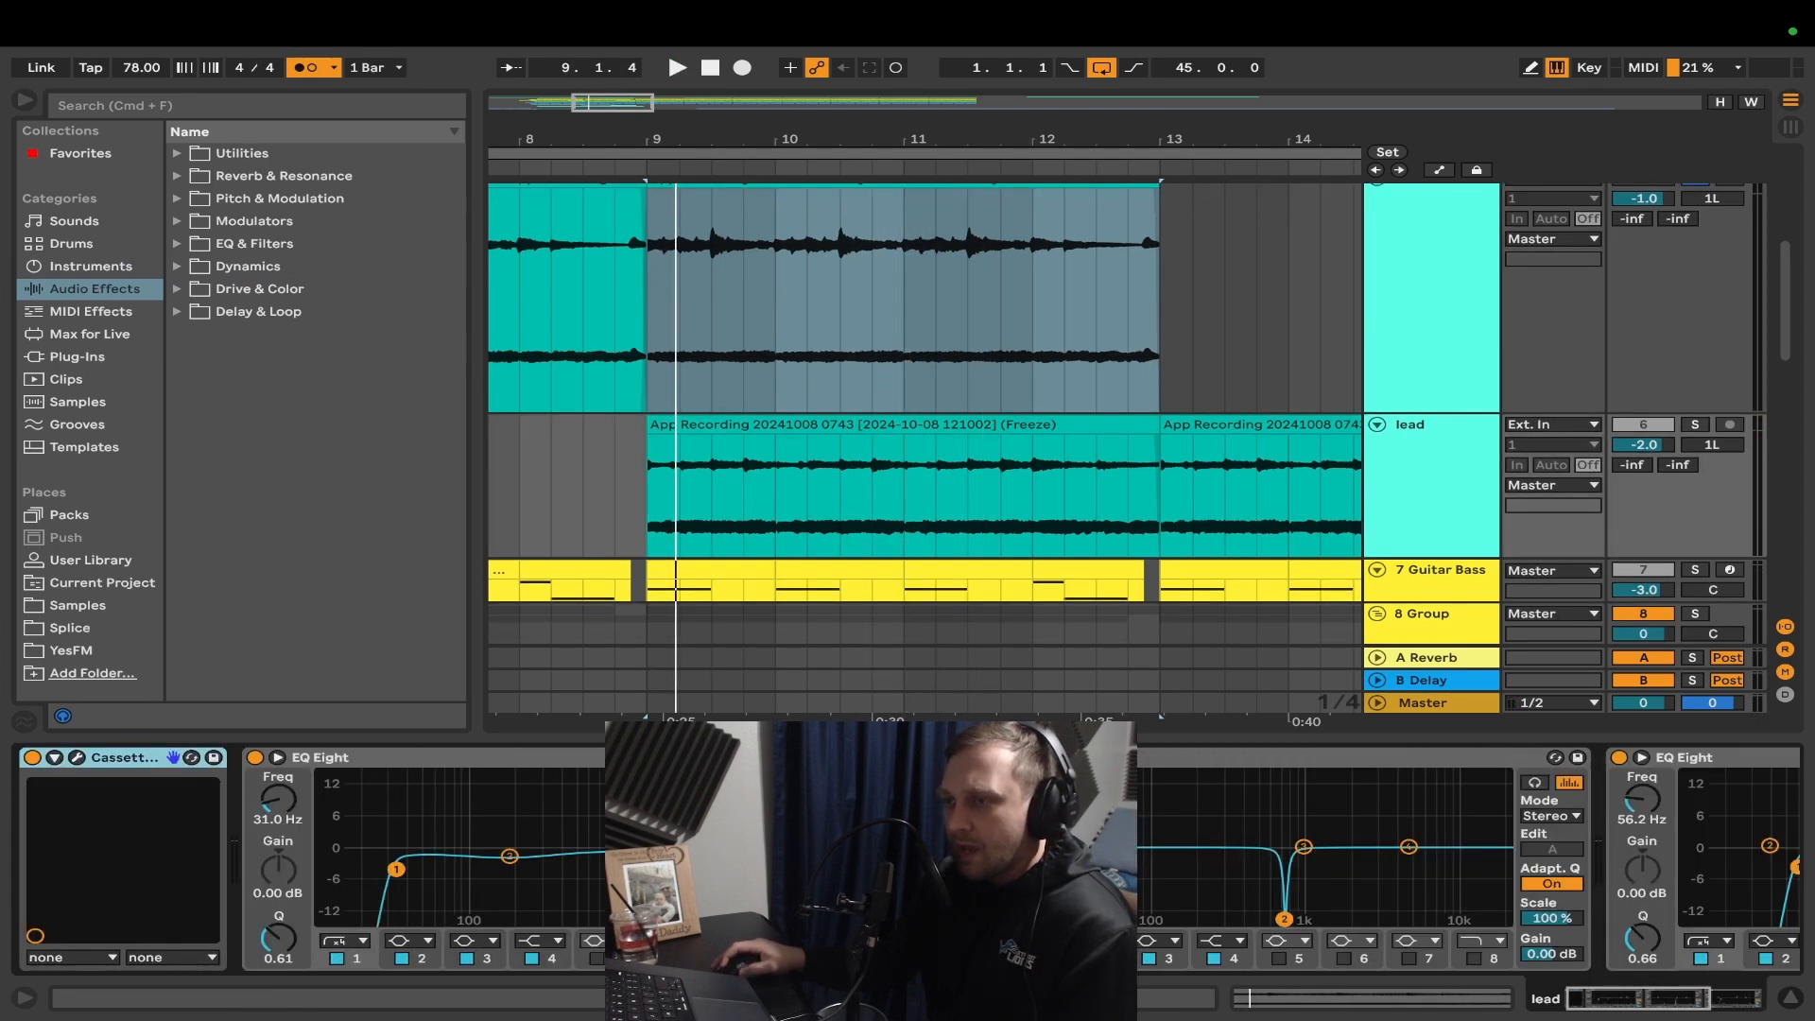
scroll(908, 858, "right", 5)
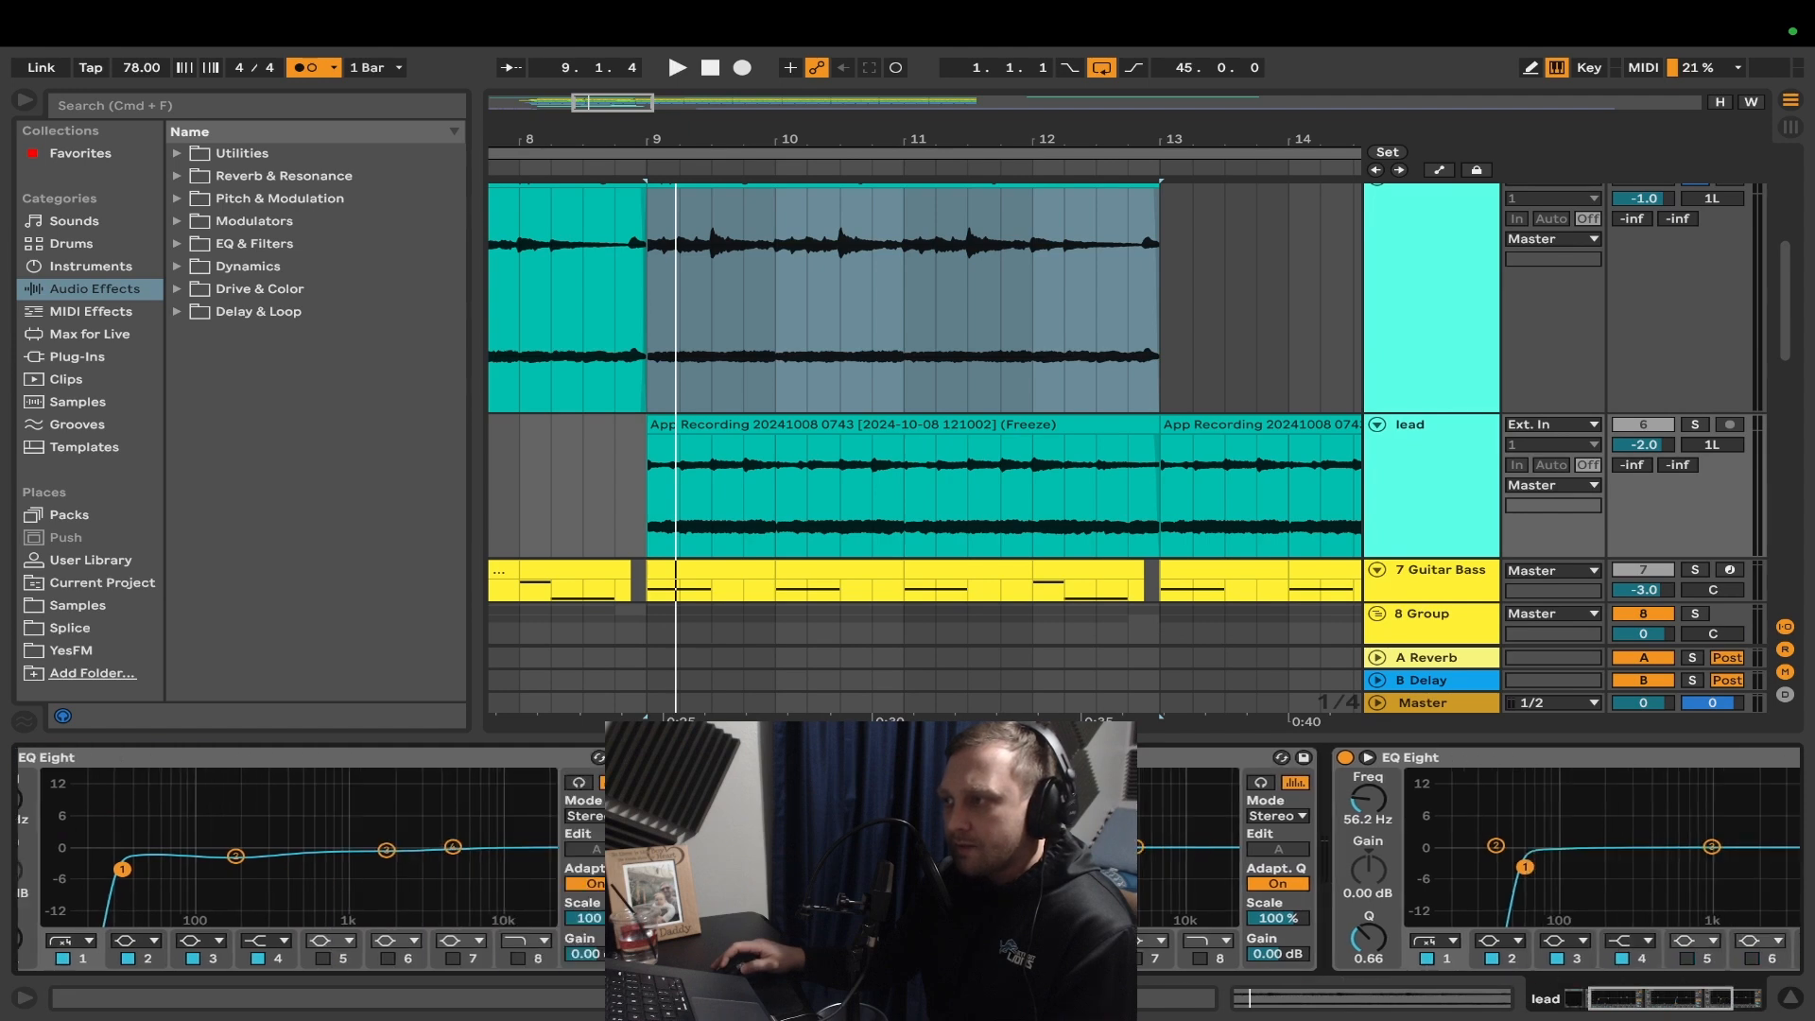
scroll(908, 859, "right", 10)
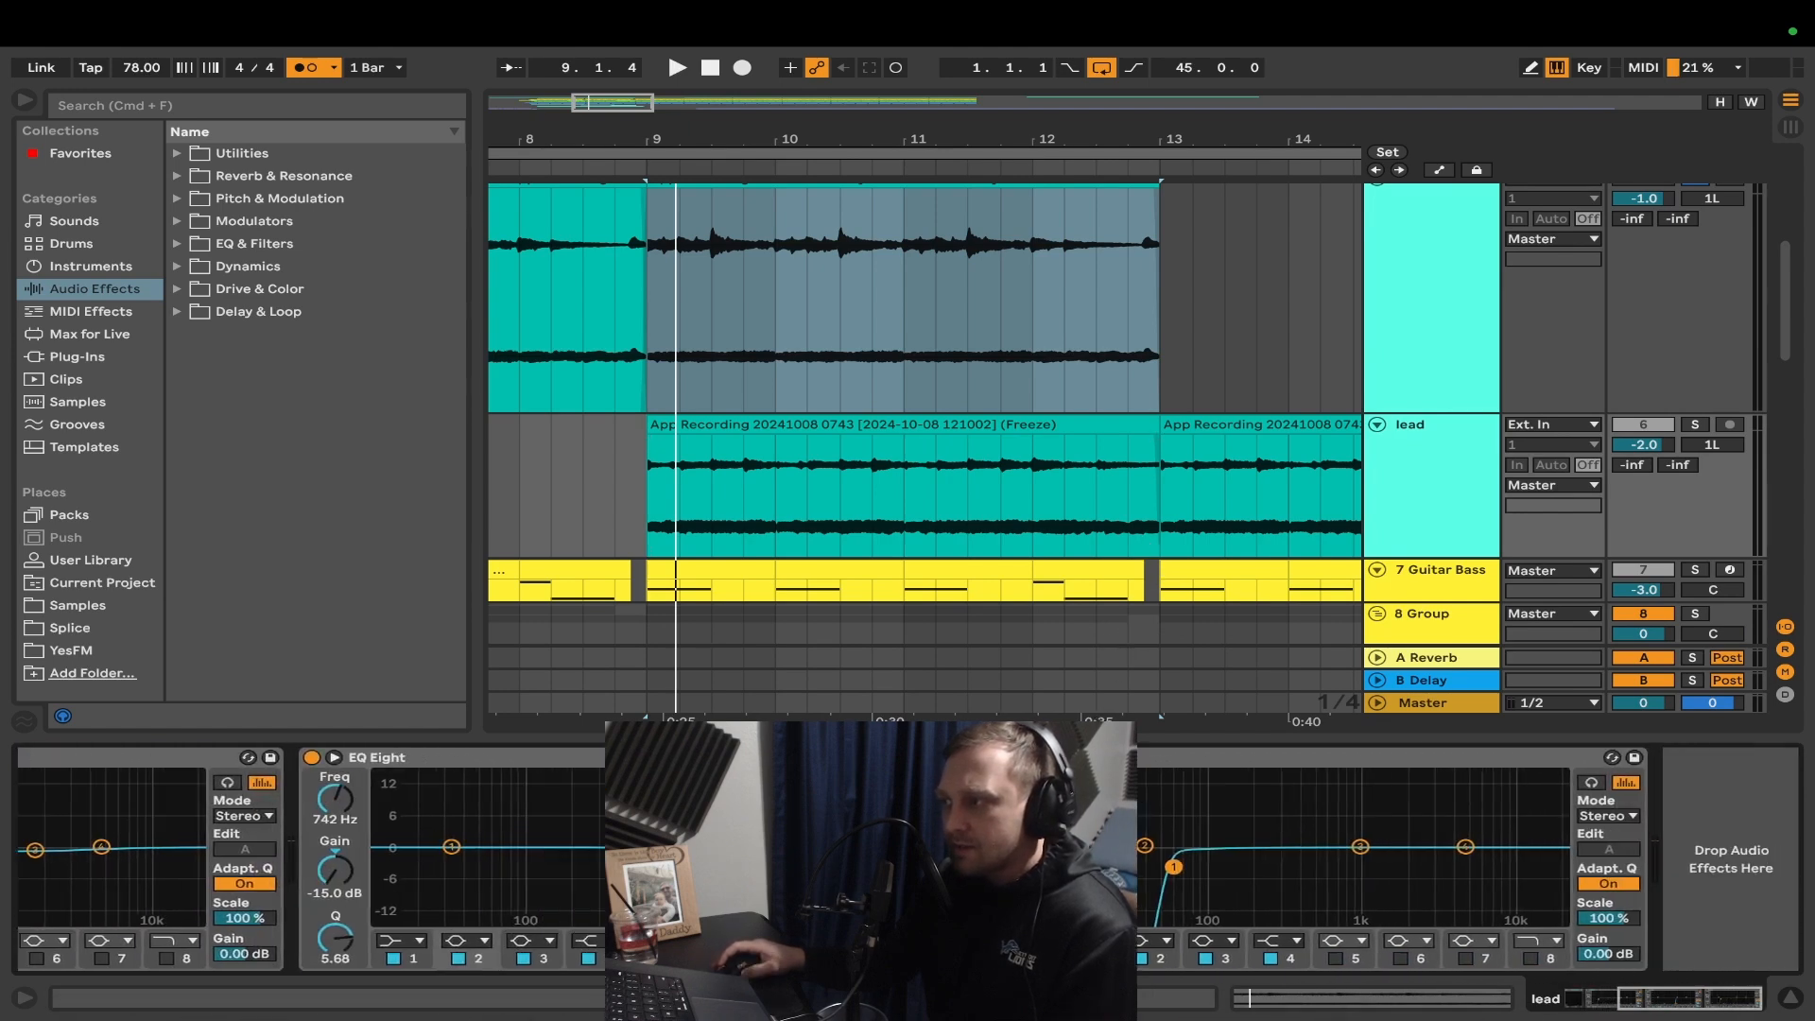
key("space")
- Delete the original lead track and play the remaining frozen lead clip from bar 9
left_click(1437, 367)
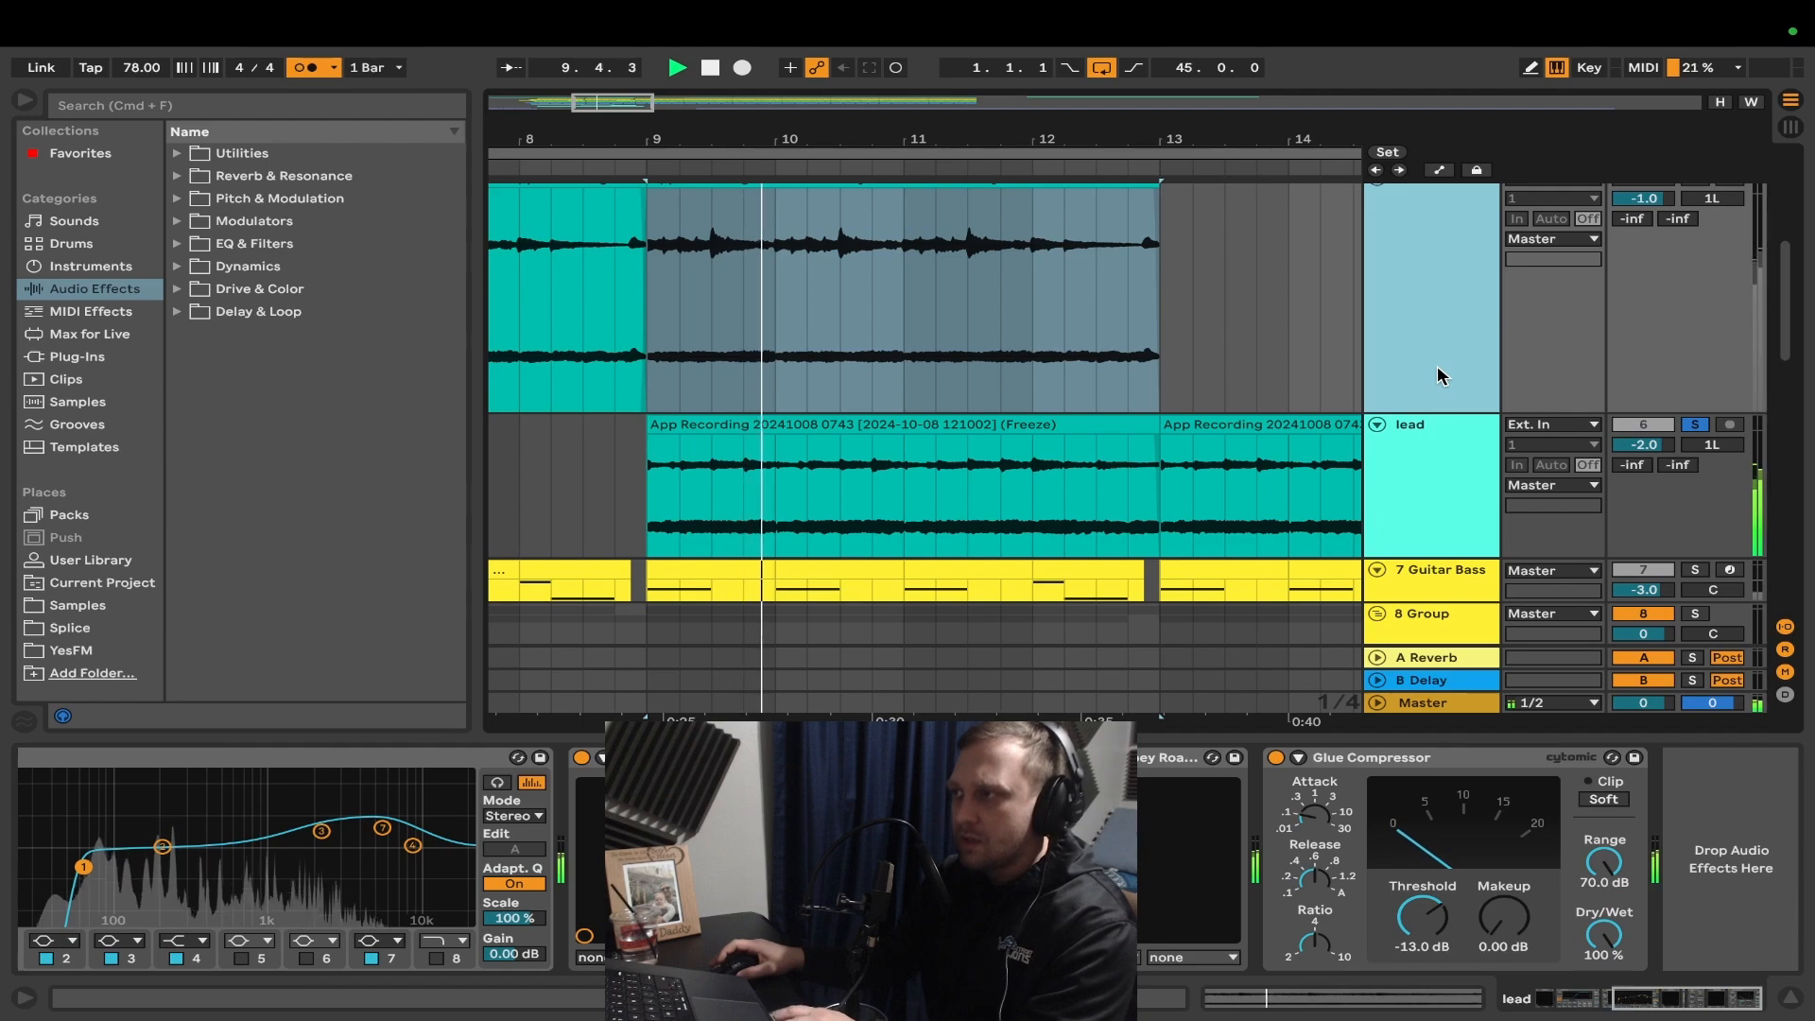
scroll(1438, 376, "down", 3)
left_click(1389, 368)
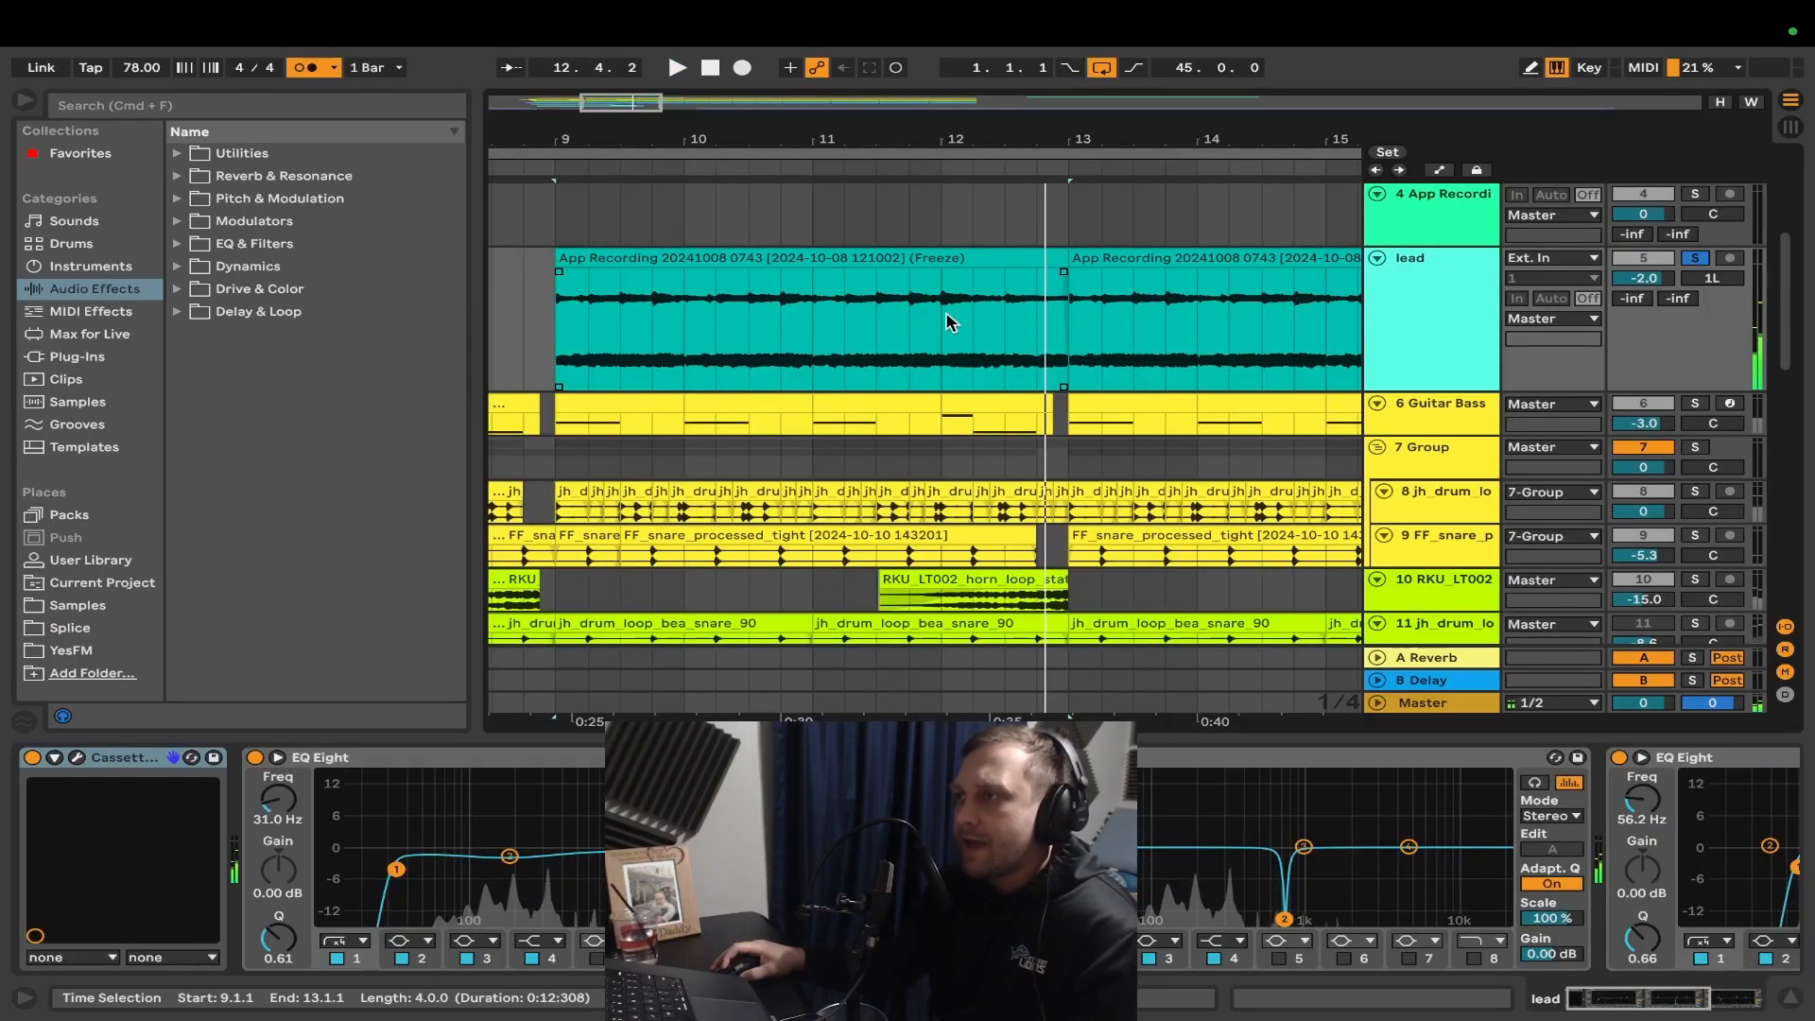
left_click(942, 322)
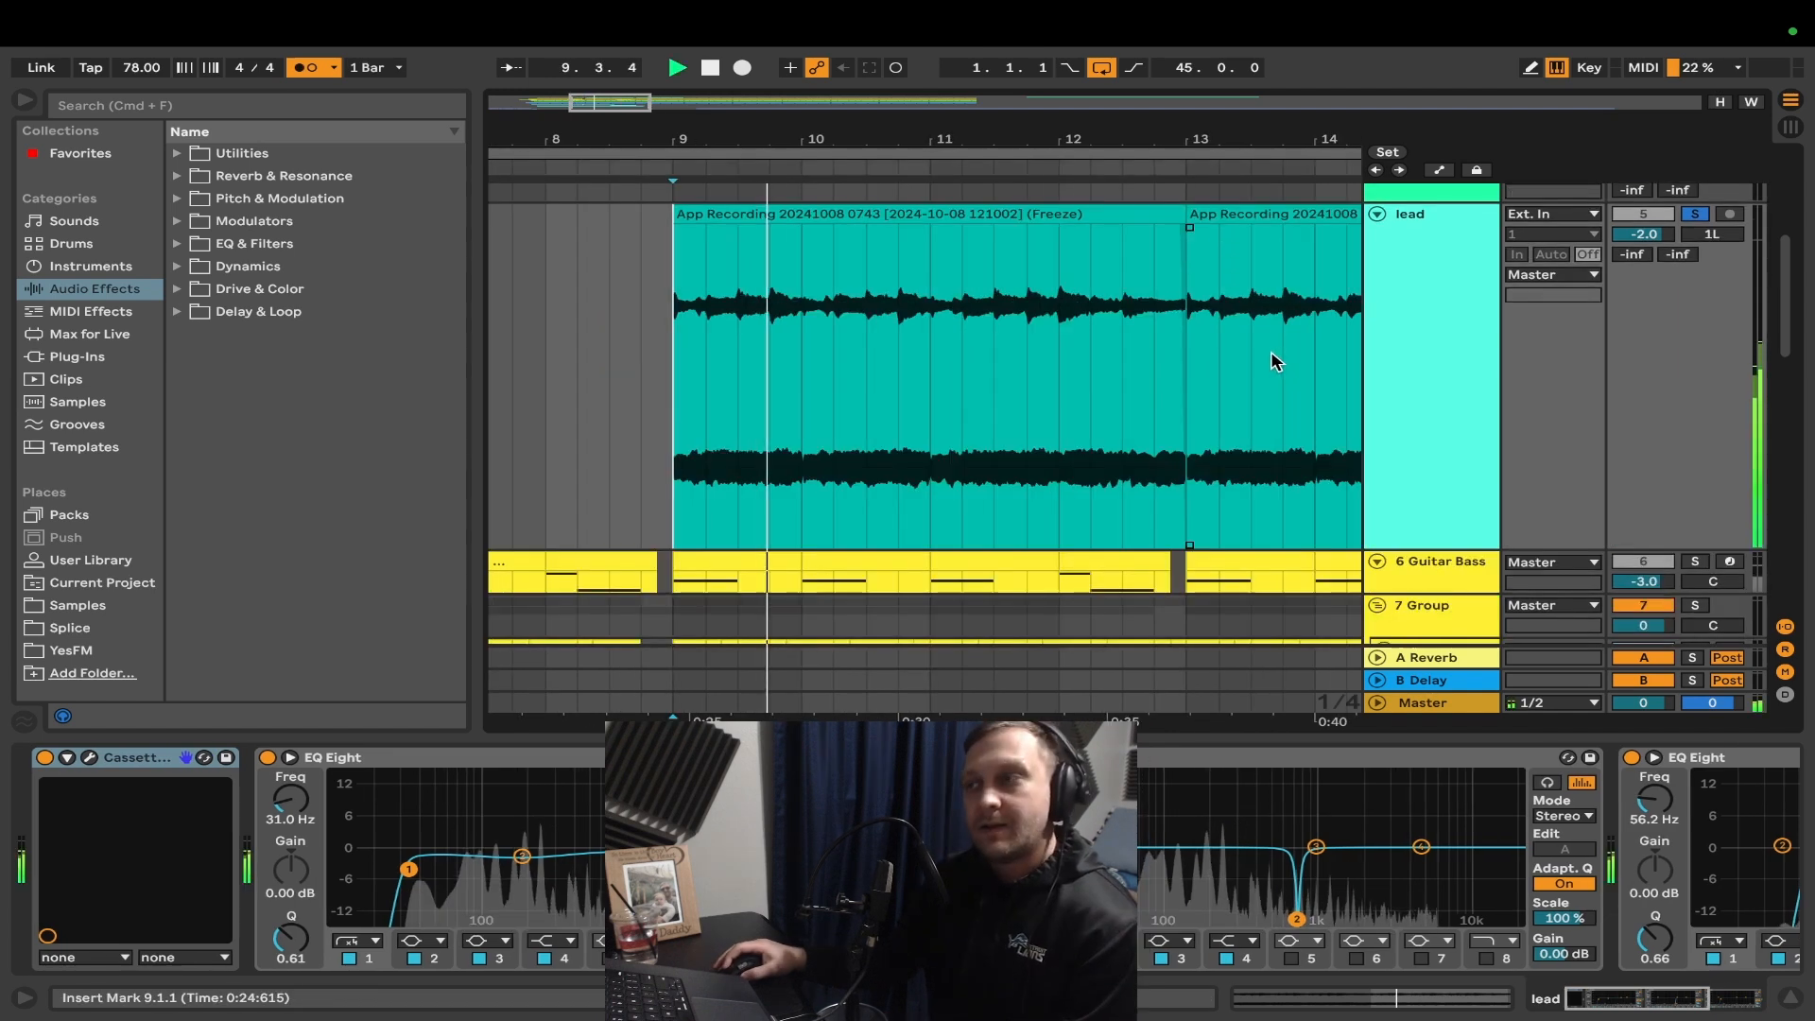
key("space")
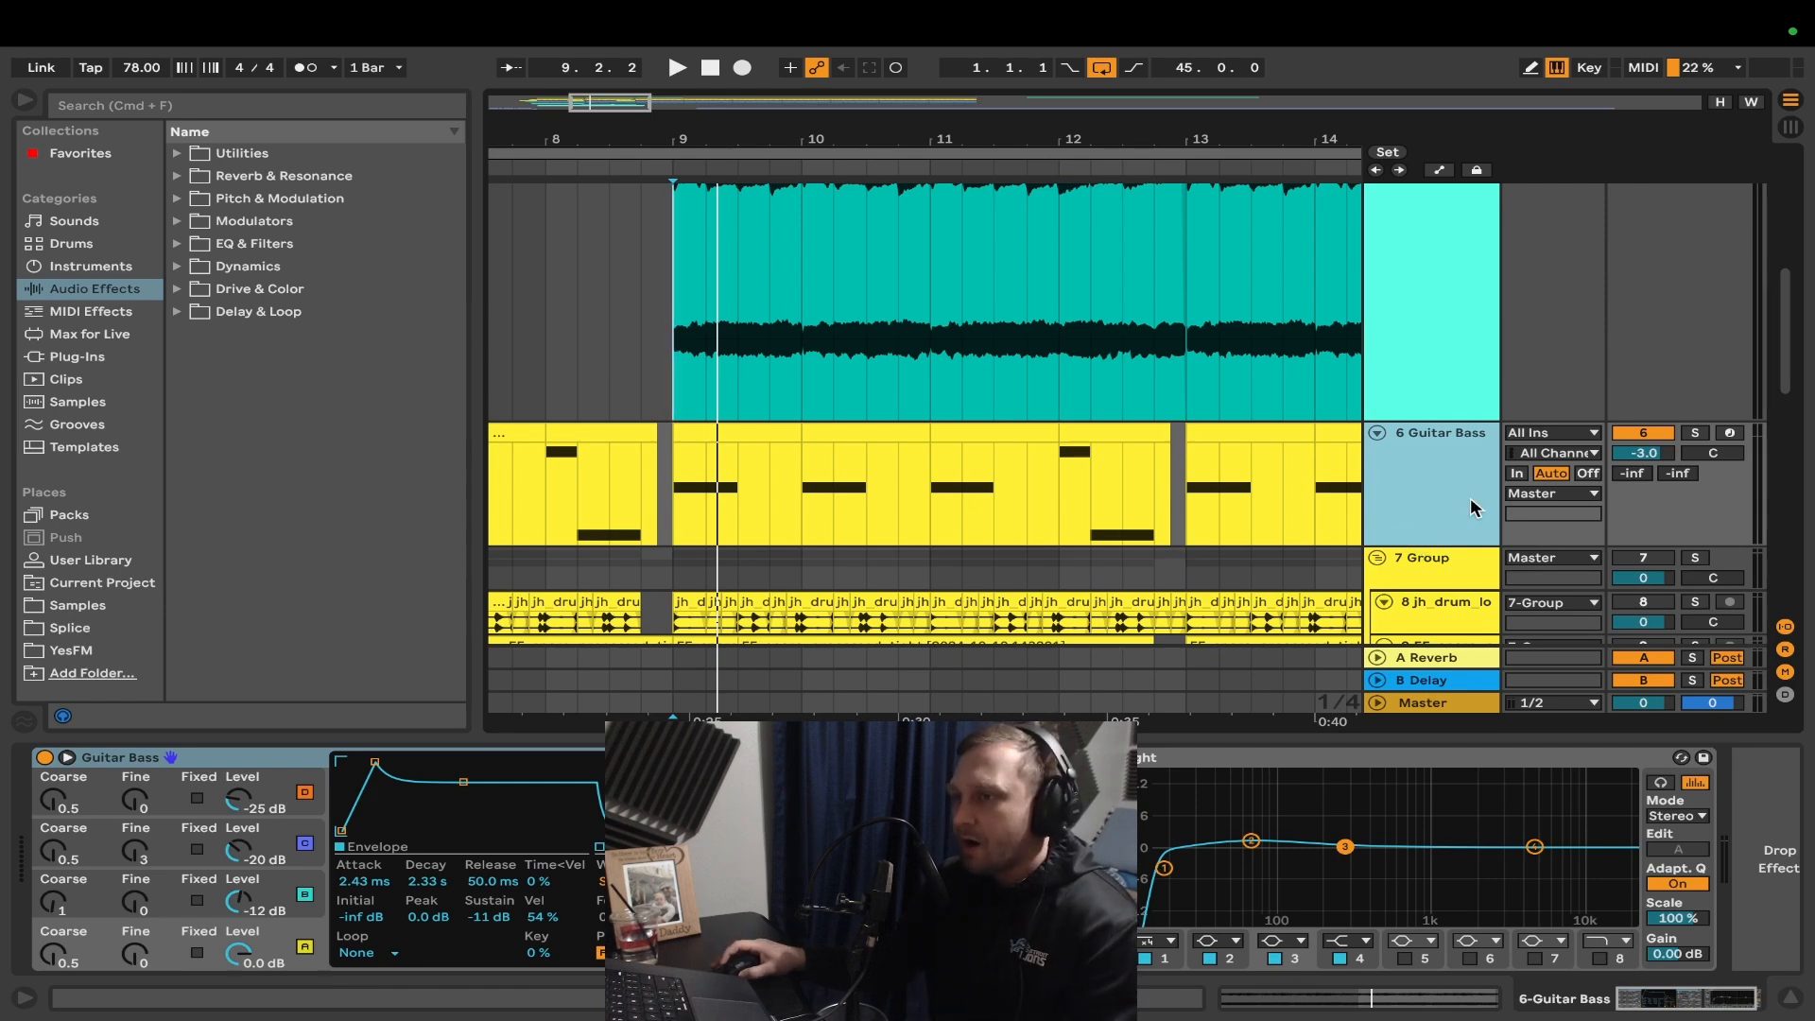
- Unmute and enlarge the Guitar Bass track and play it together with the lead from bar 9
scroll(1471, 497, "up", 1)
key("space")
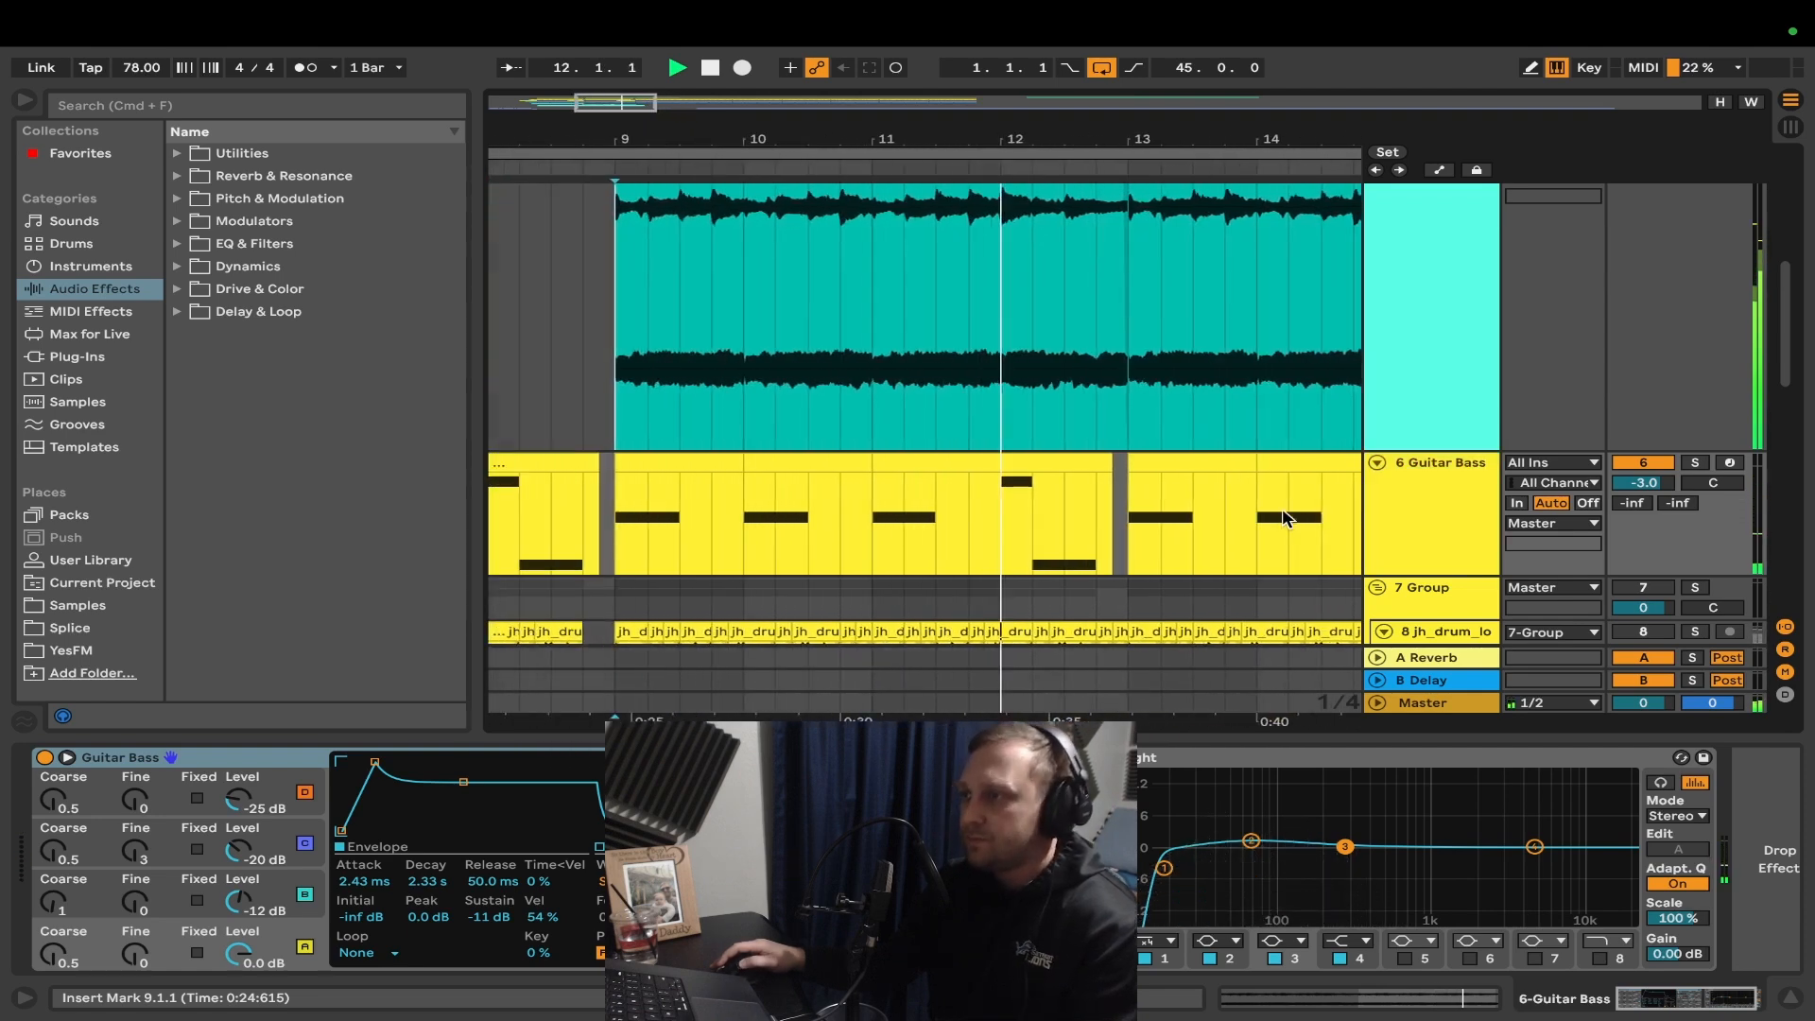
scroll(1282, 507, "down", 1)
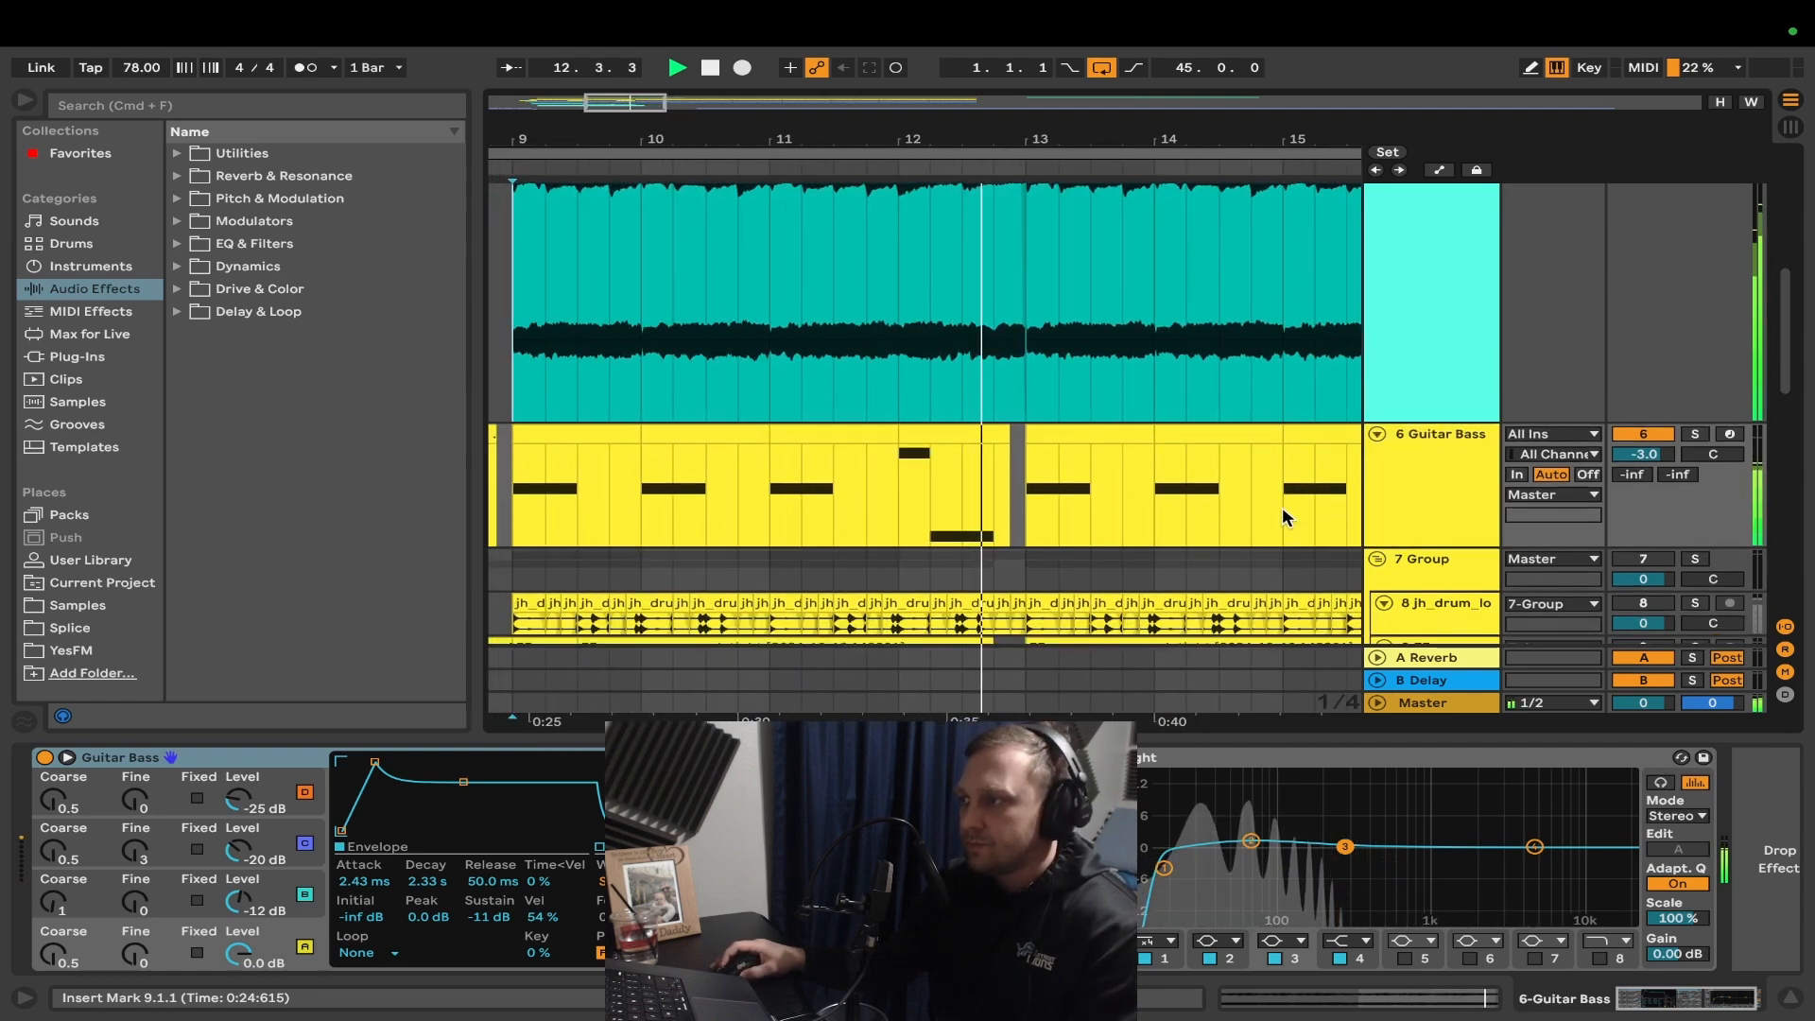
scroll(1282, 506, "down", 1)
scroll(1282, 511, "down", 1)
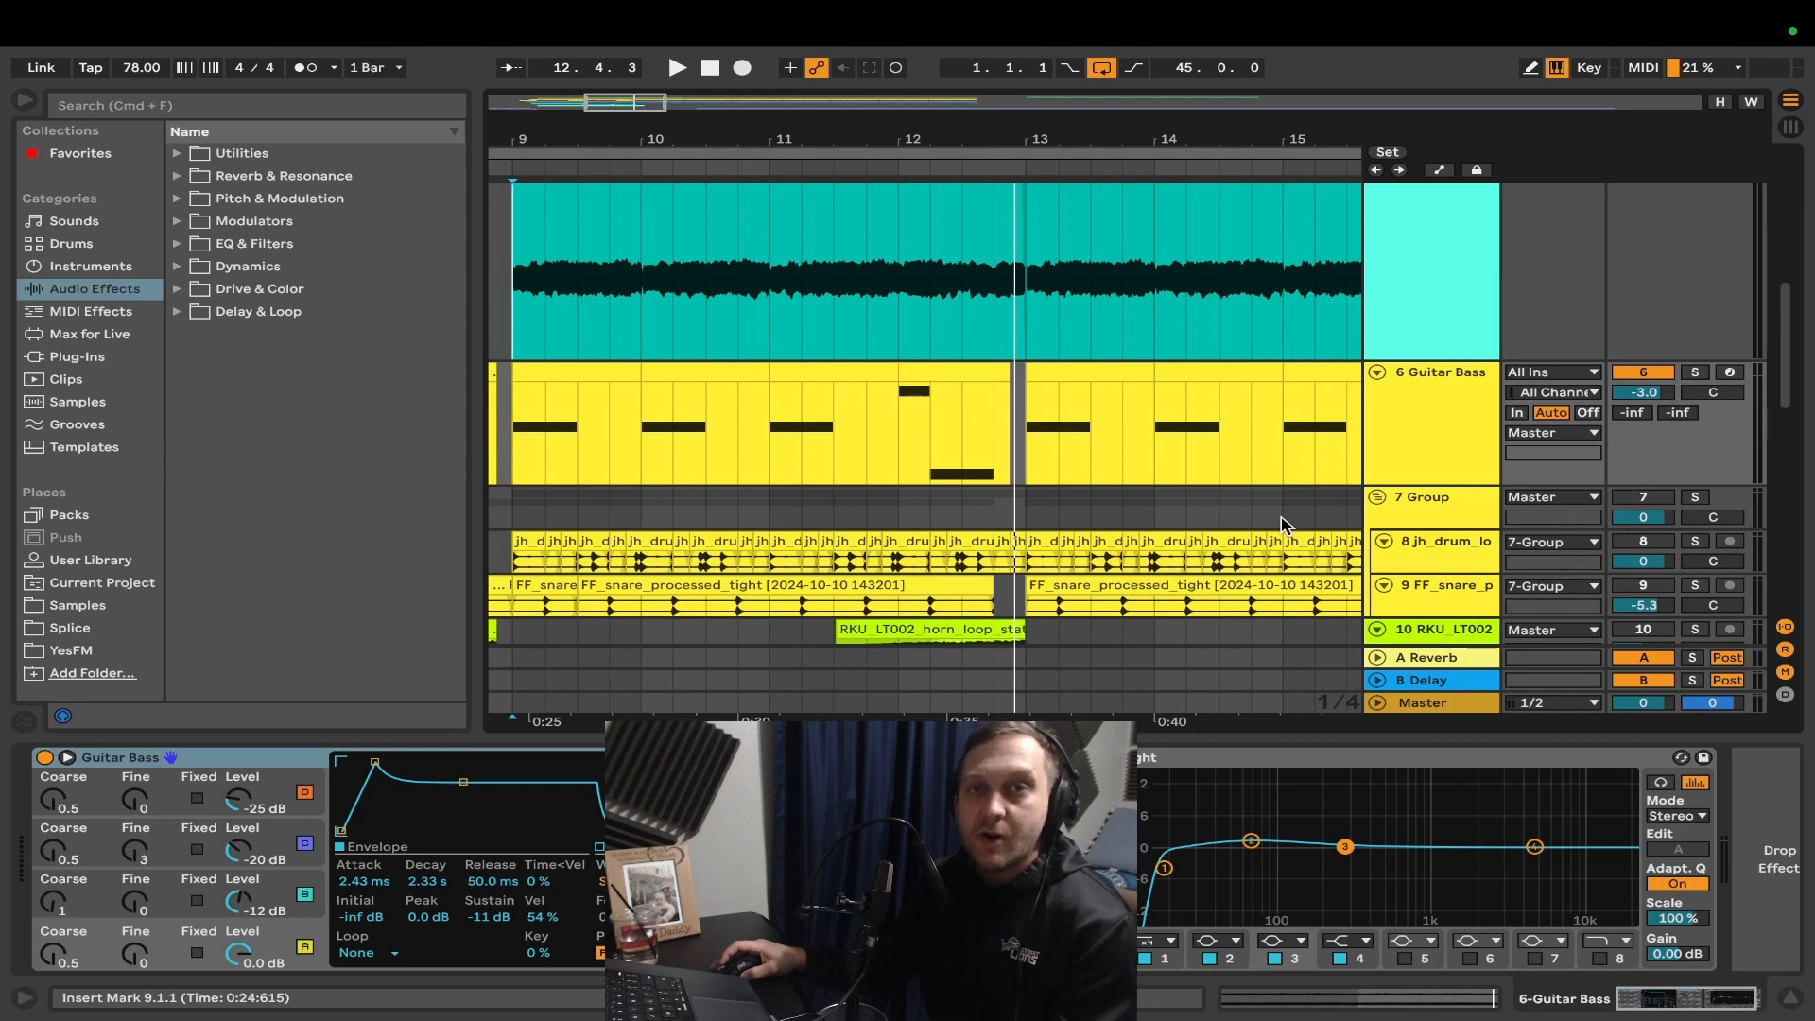
- Unmute the drum group with its jh_drum_loop and FF_snare tracks and play them with the lead and bass
scroll(1282, 522, "down", 1)
key("space")
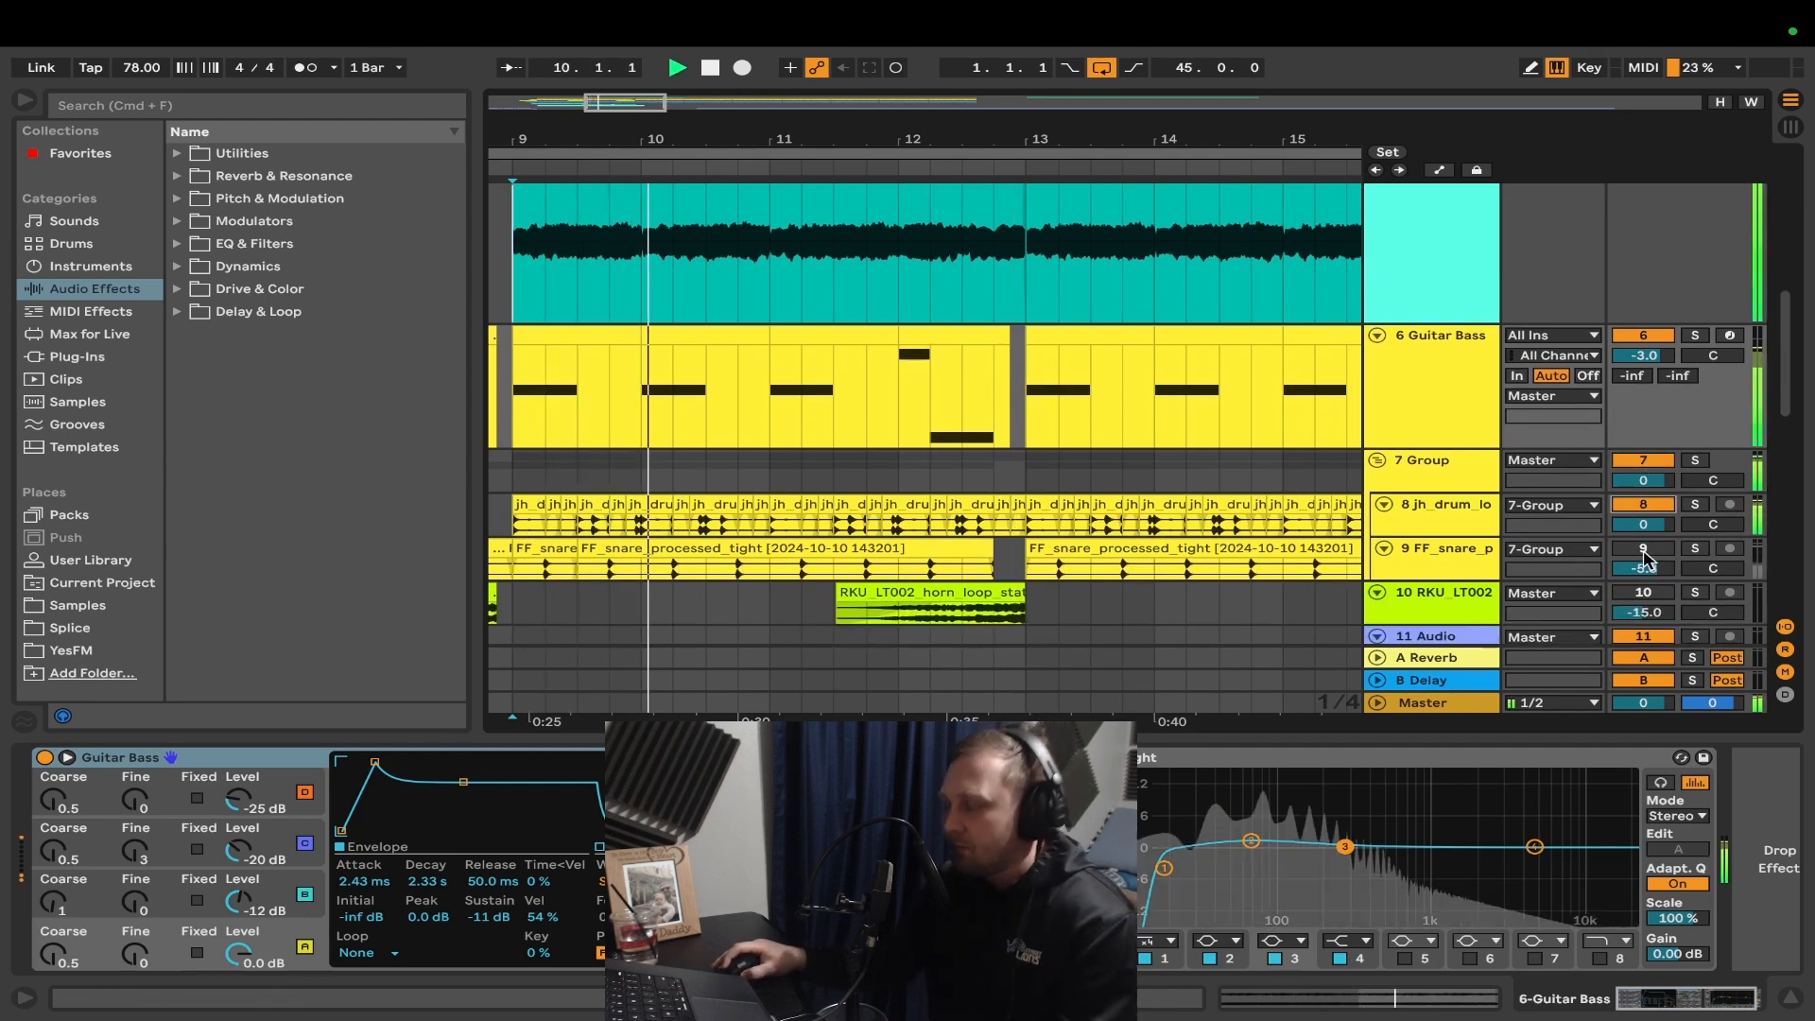
scroll(1645, 558, "down", 1)
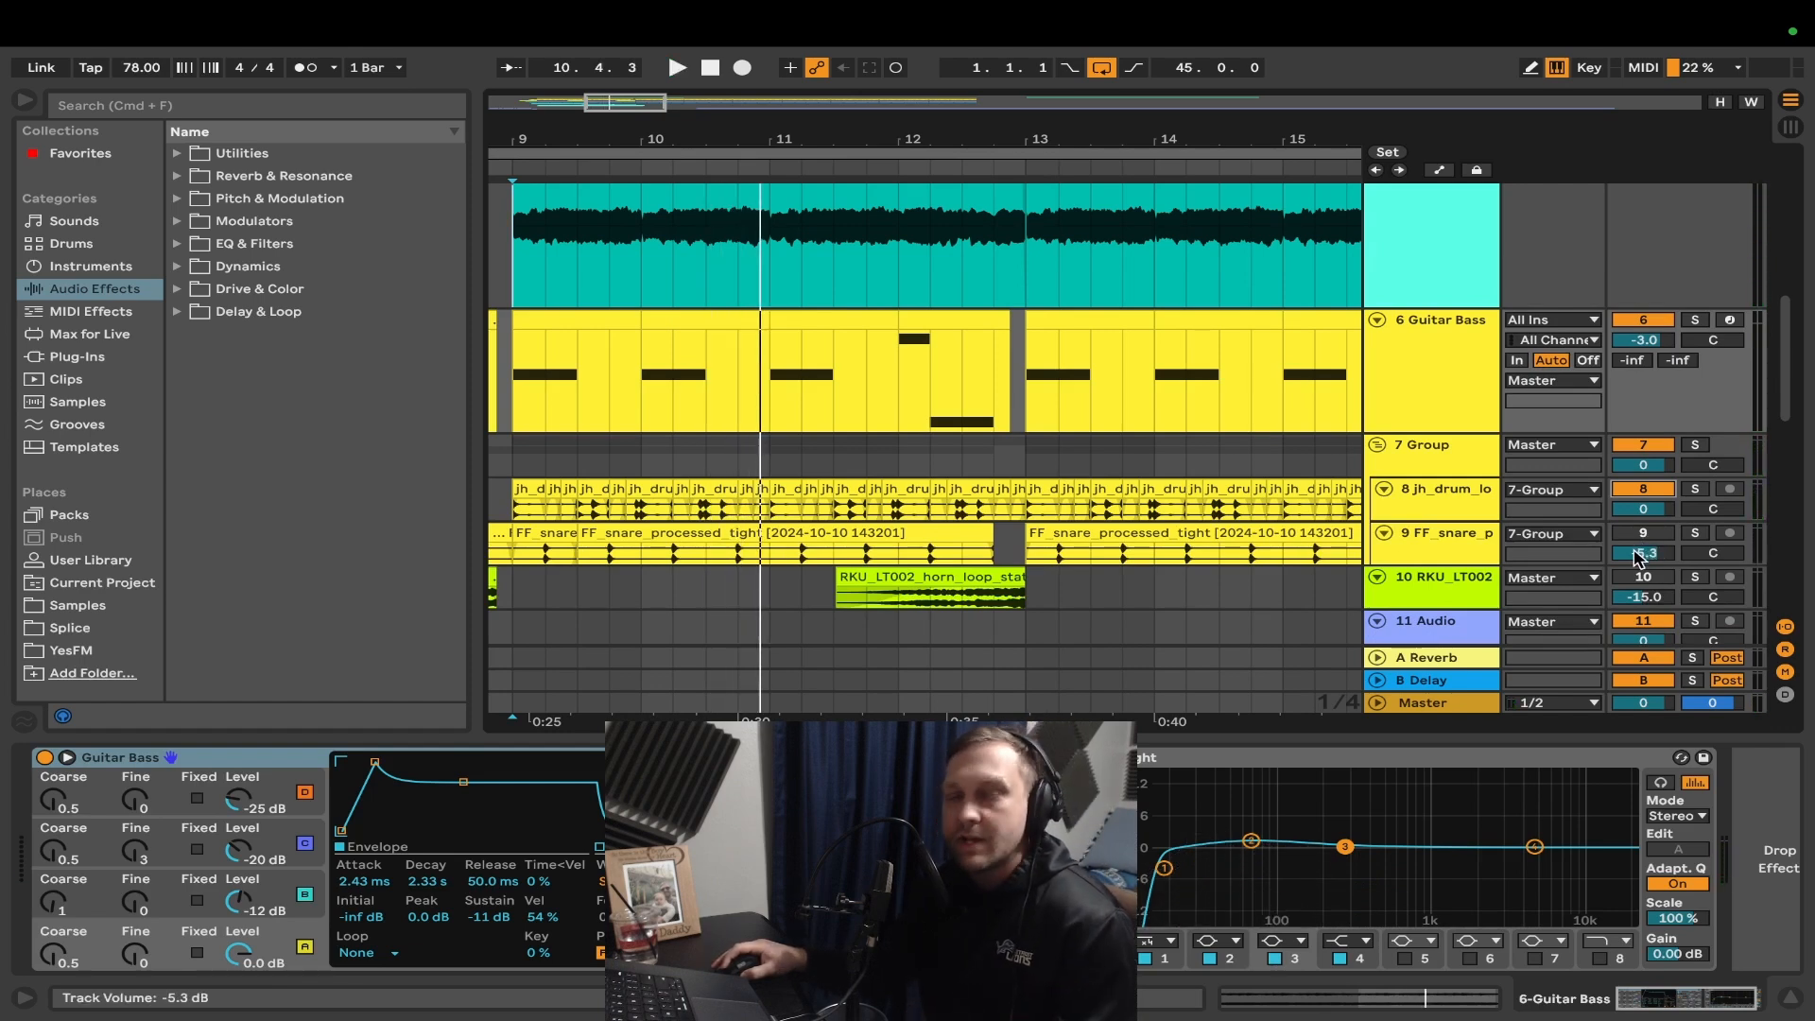
left_click(1642, 535)
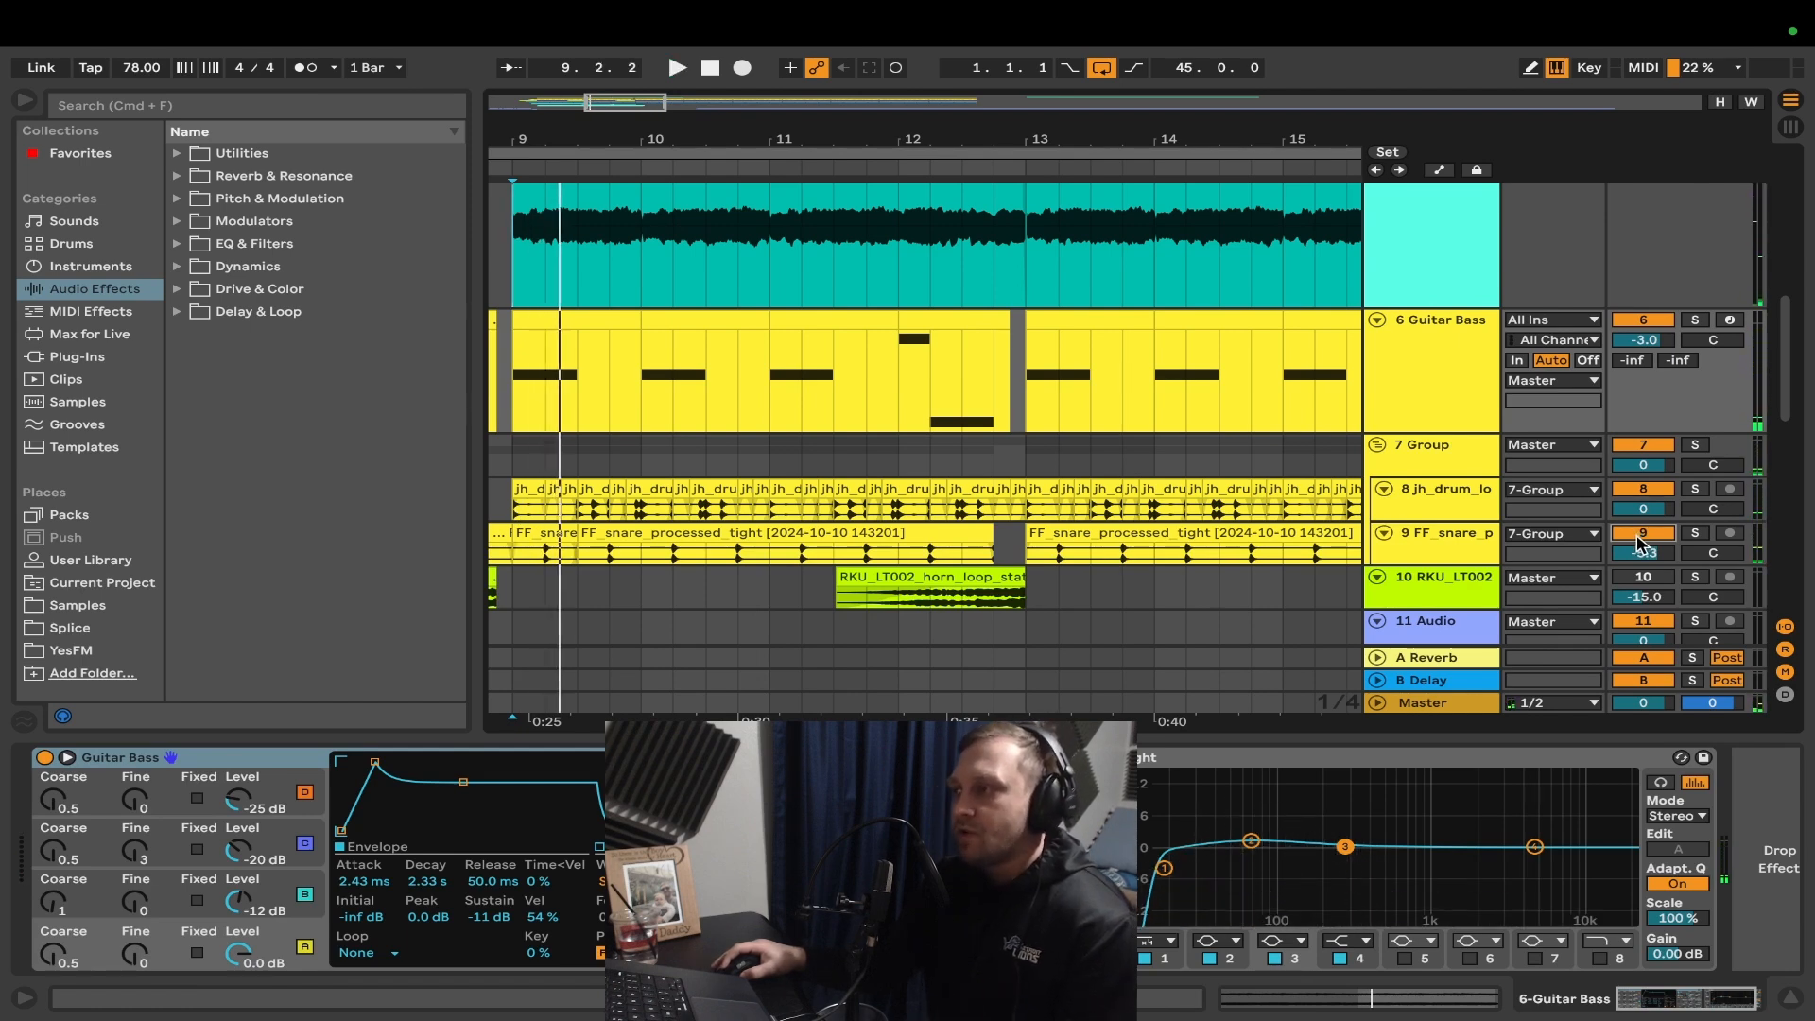
key("space")
- Solo the drum group during playback and enlarge the FF_snare track
left_click(1693, 446)
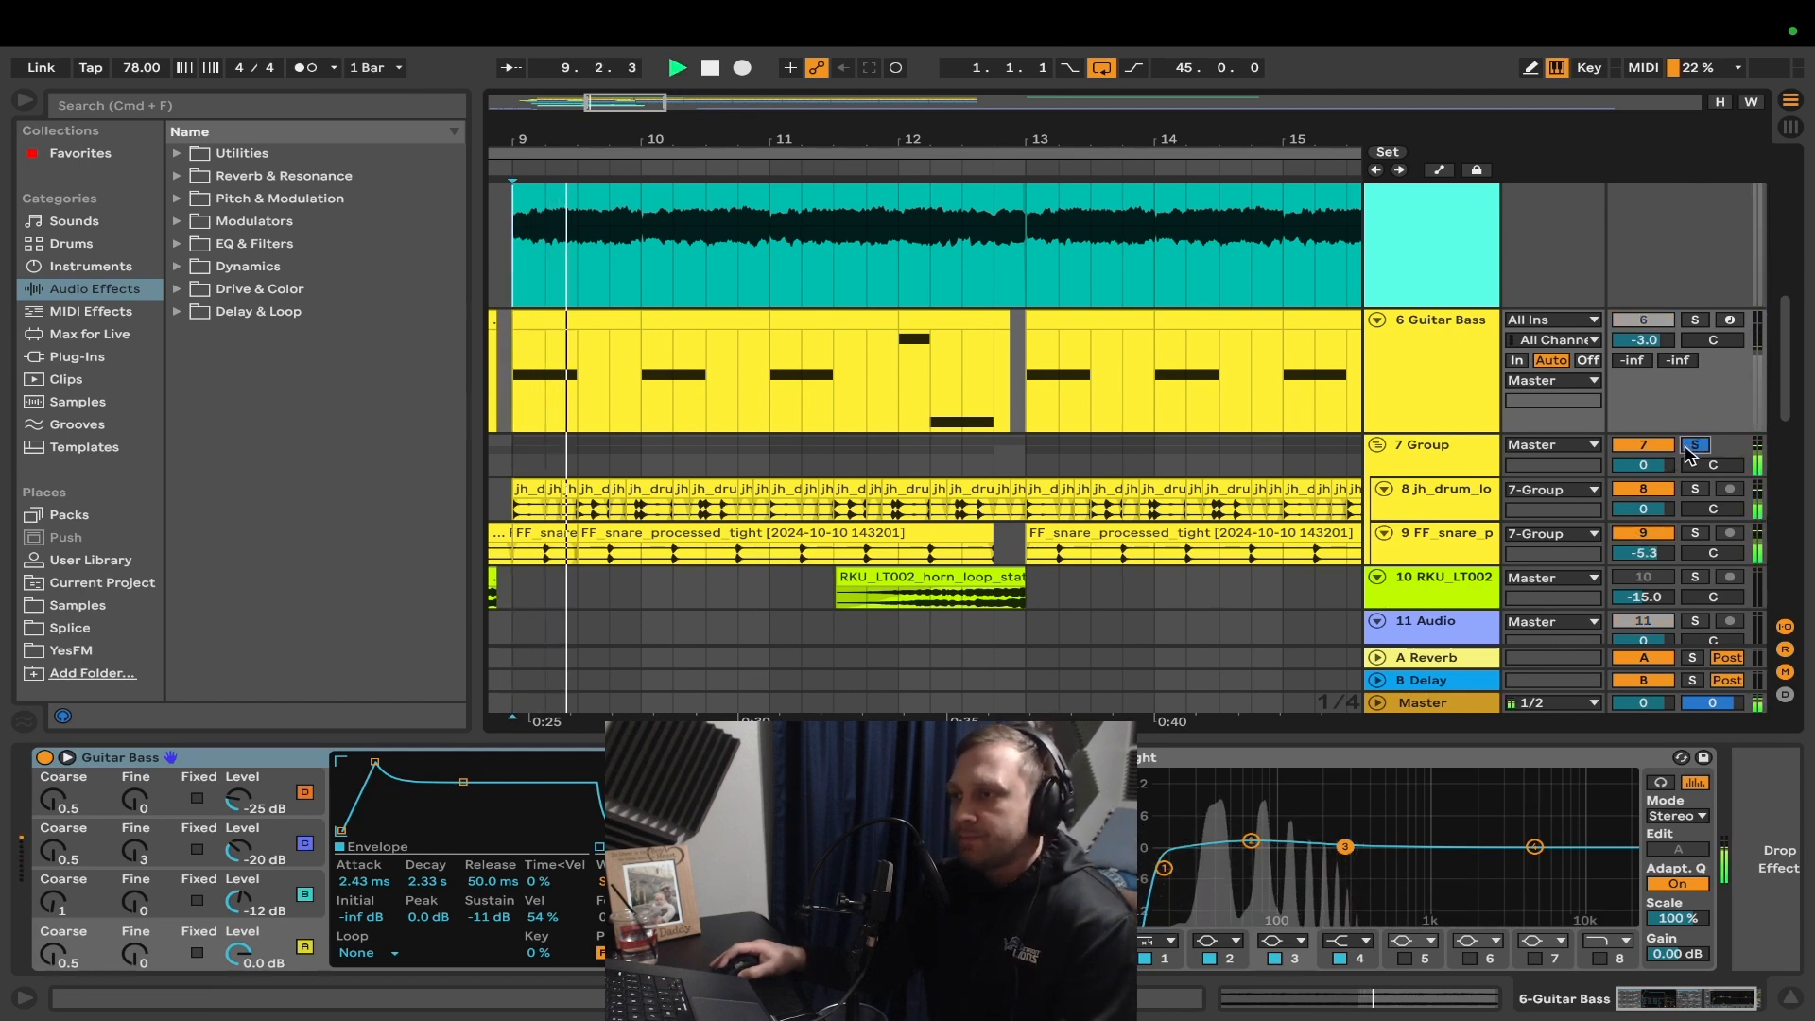
key("space")
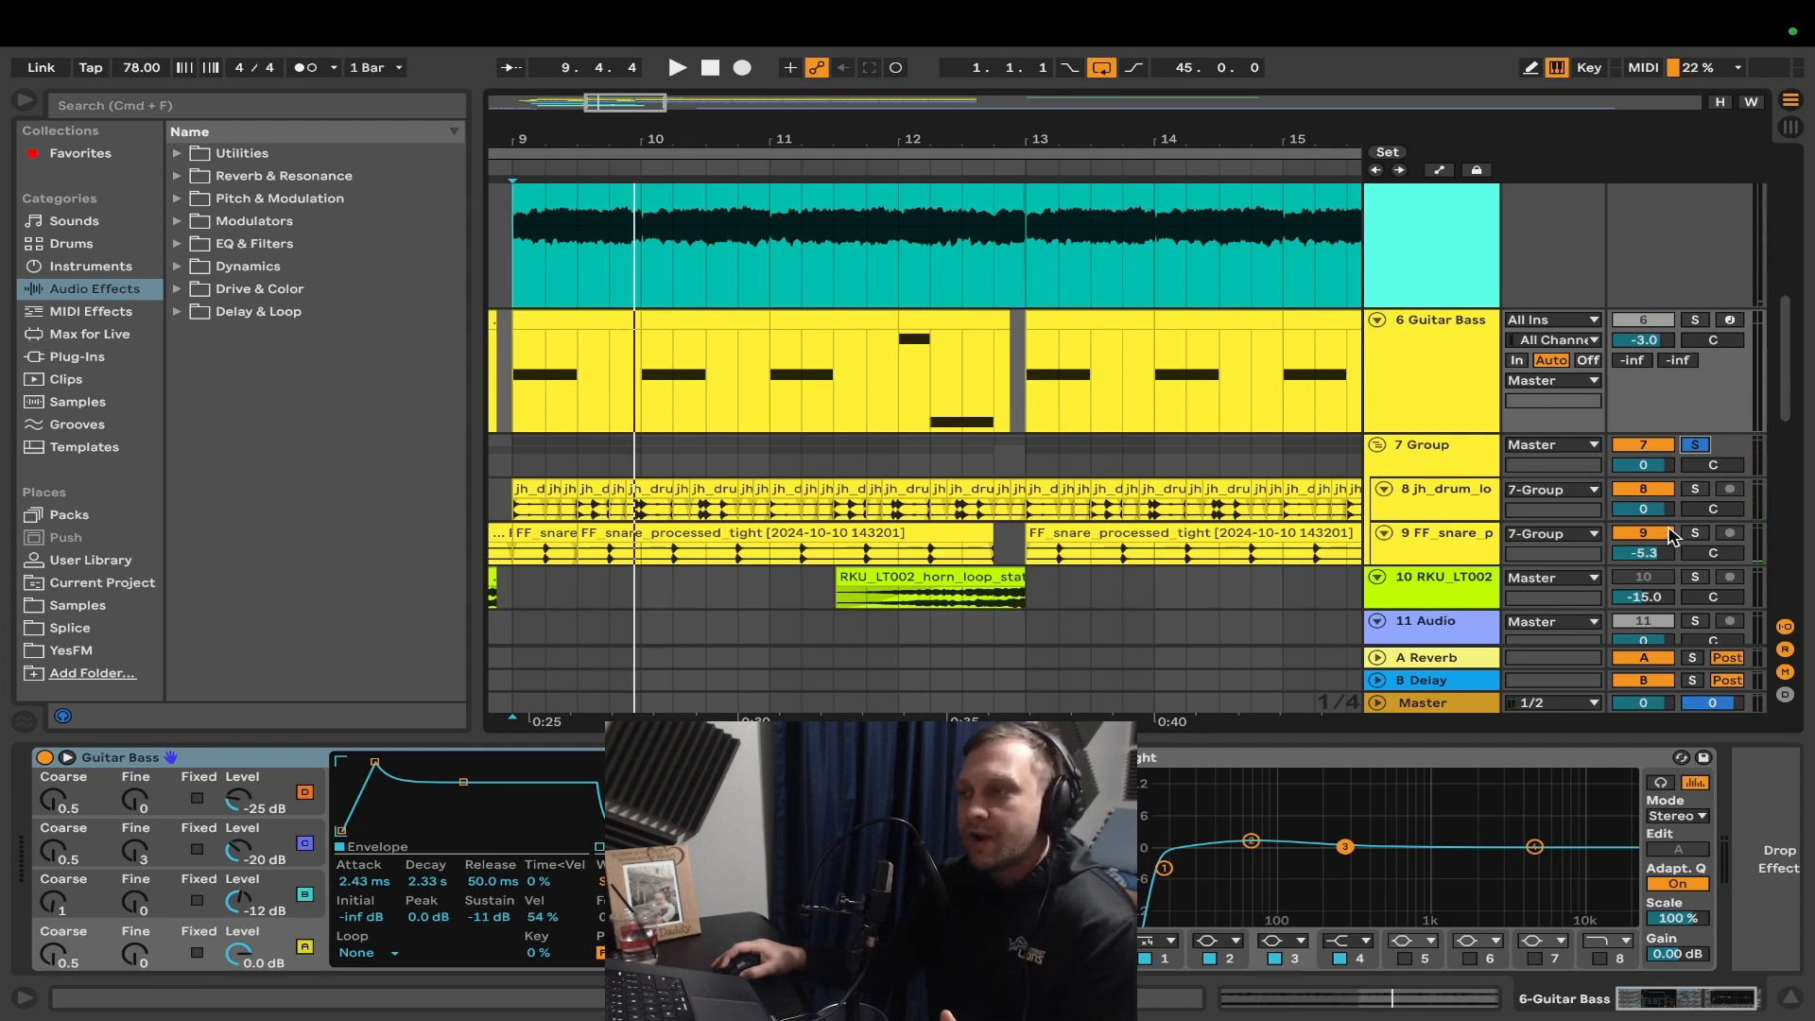
left_click_drag(1475, 560, 1476, 593)
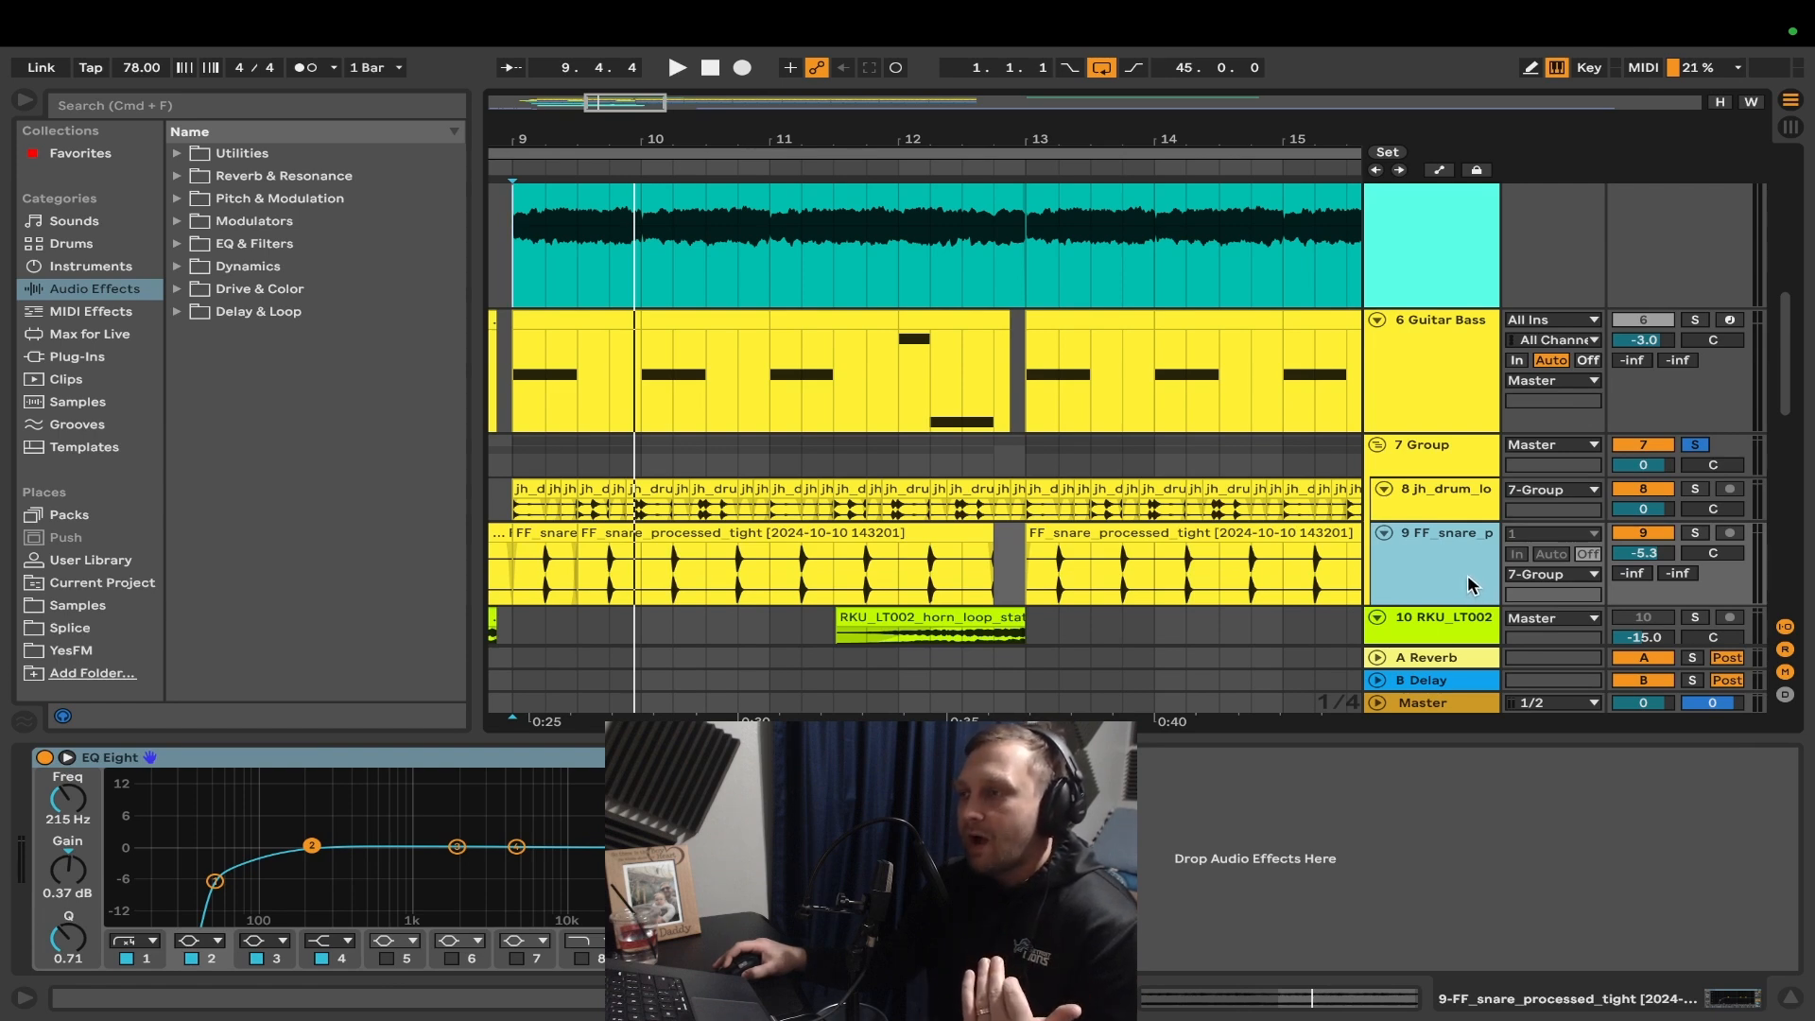
- Solo and enlarge the jh_drum_loop track and play its chopped clips from bar 9
left_click(1692, 490)
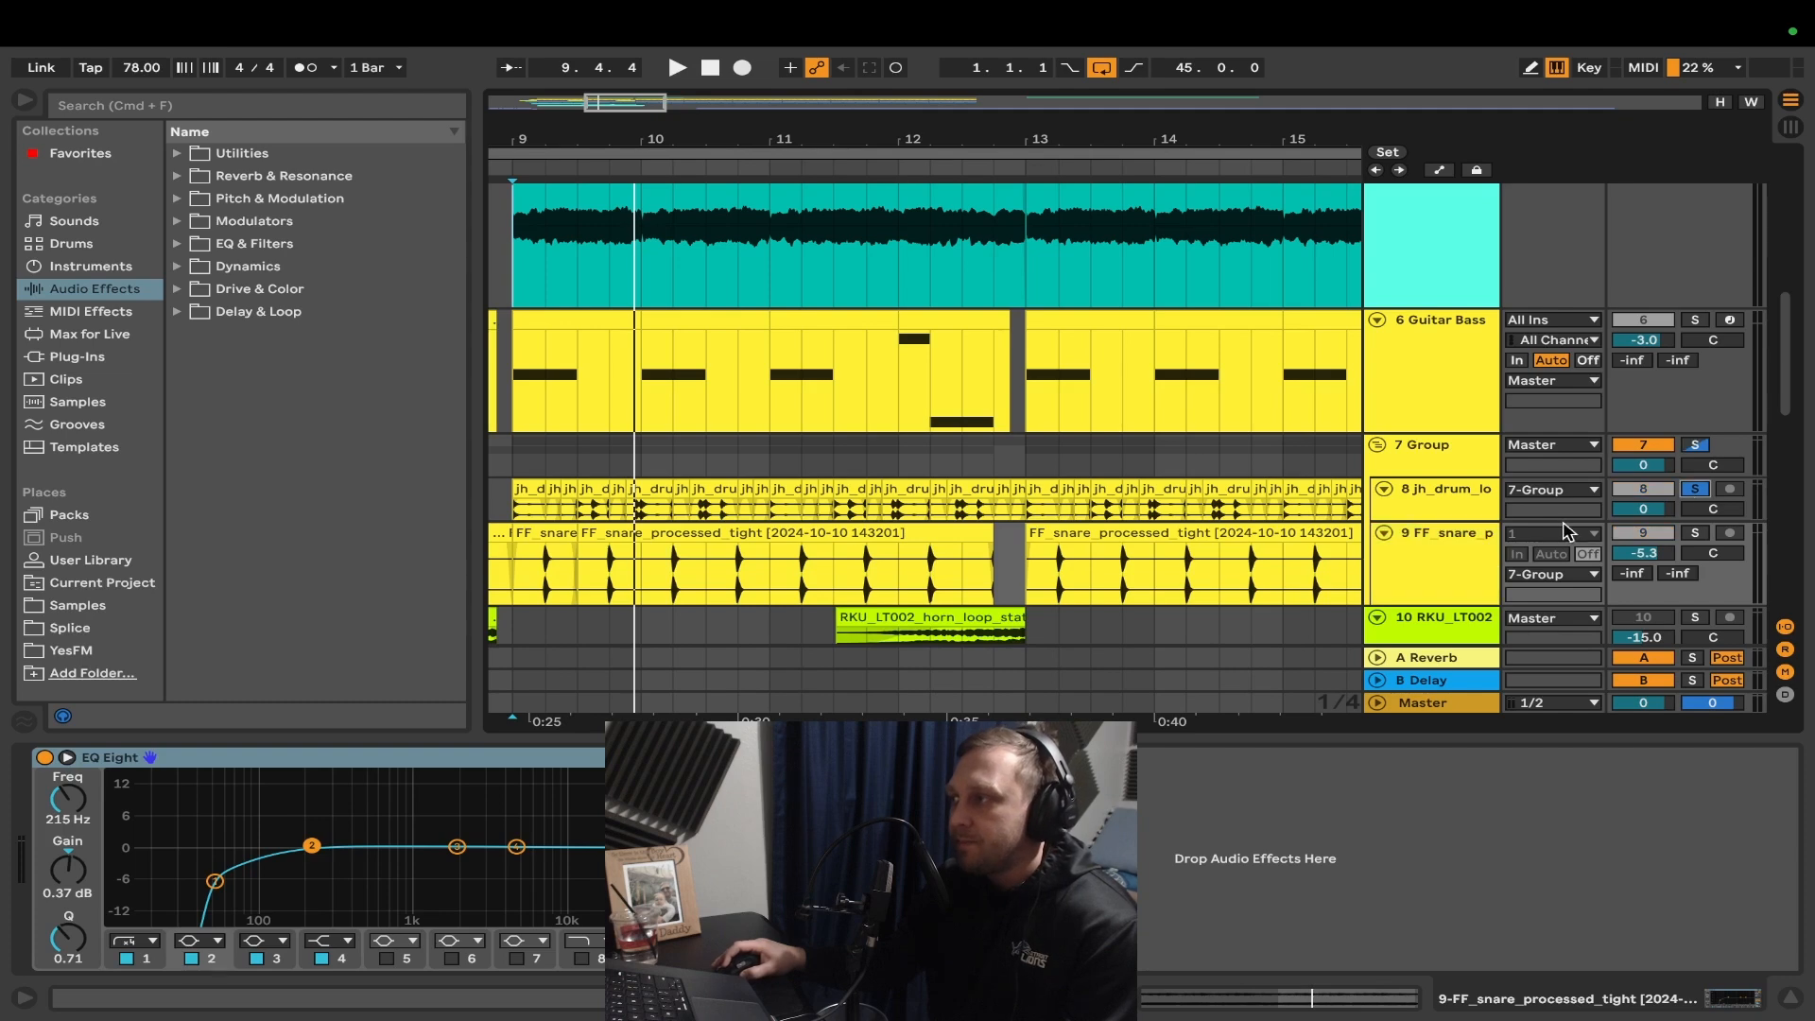
left_click_drag(1458, 521, 1450, 603)
key("space")
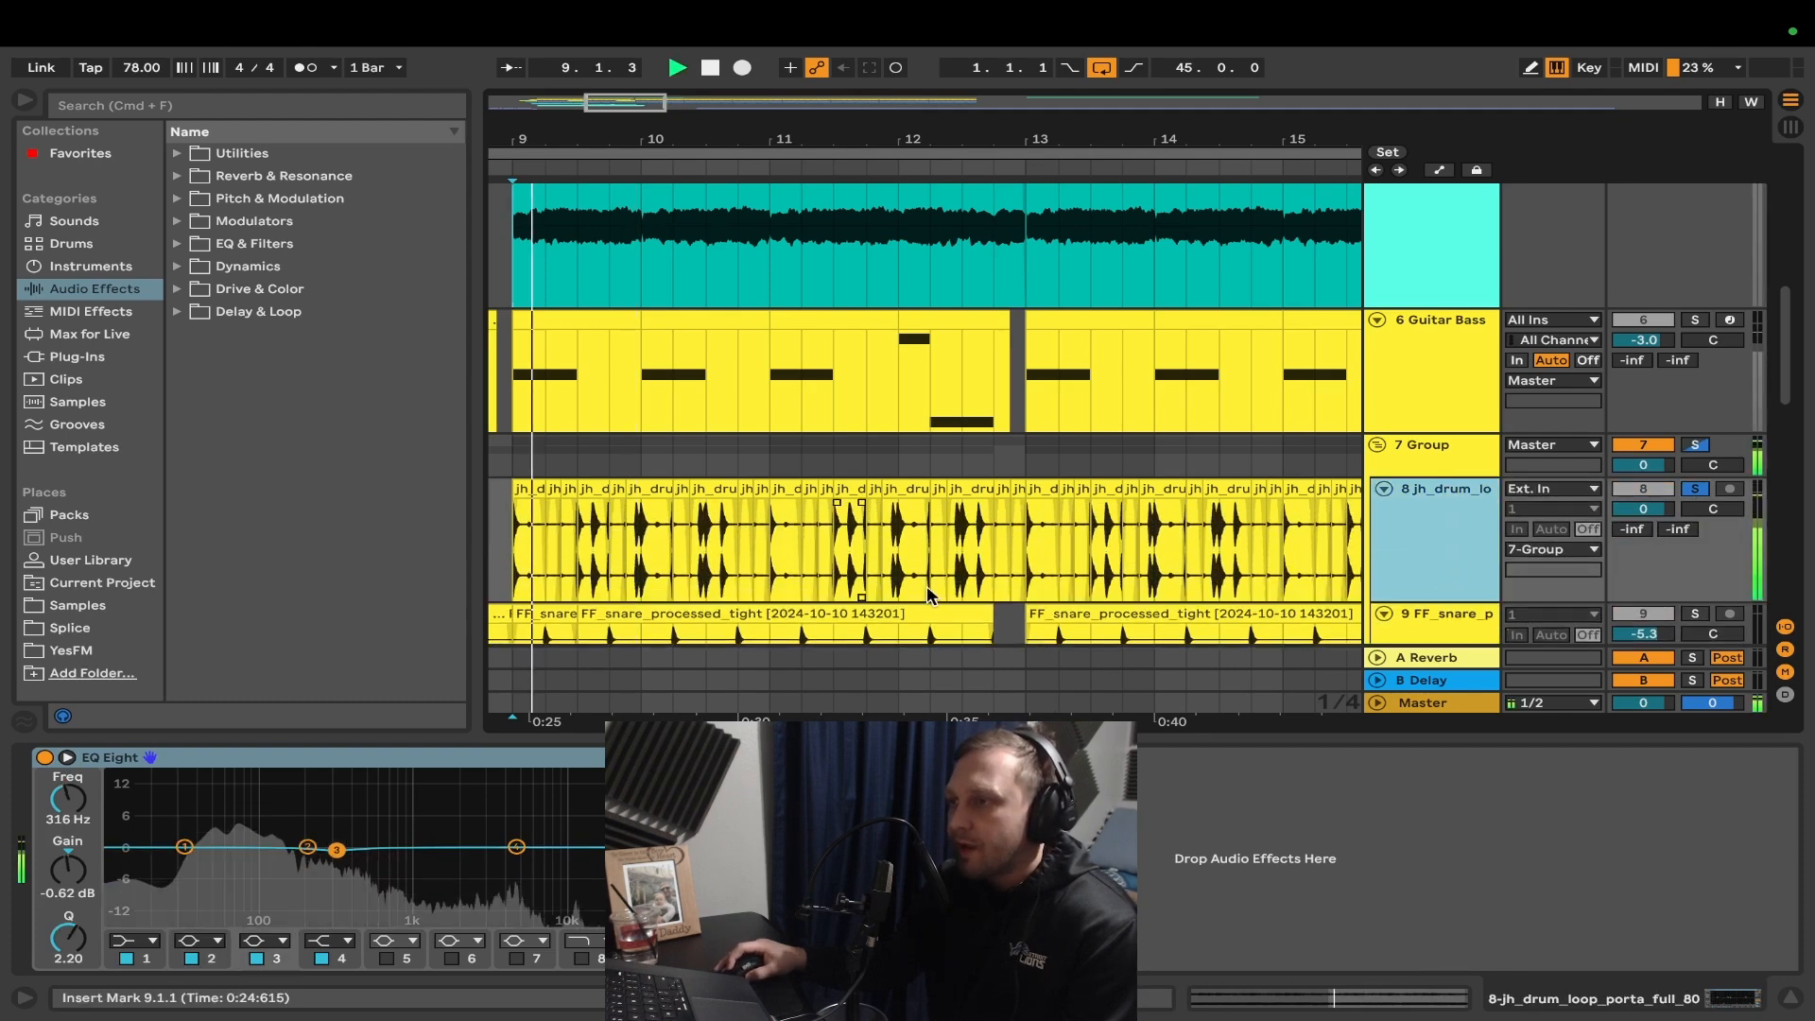
scroll(1431, 533, "down", 3)
scroll(1431, 532, "up", 3)
scroll(627, 520, "up", 5)
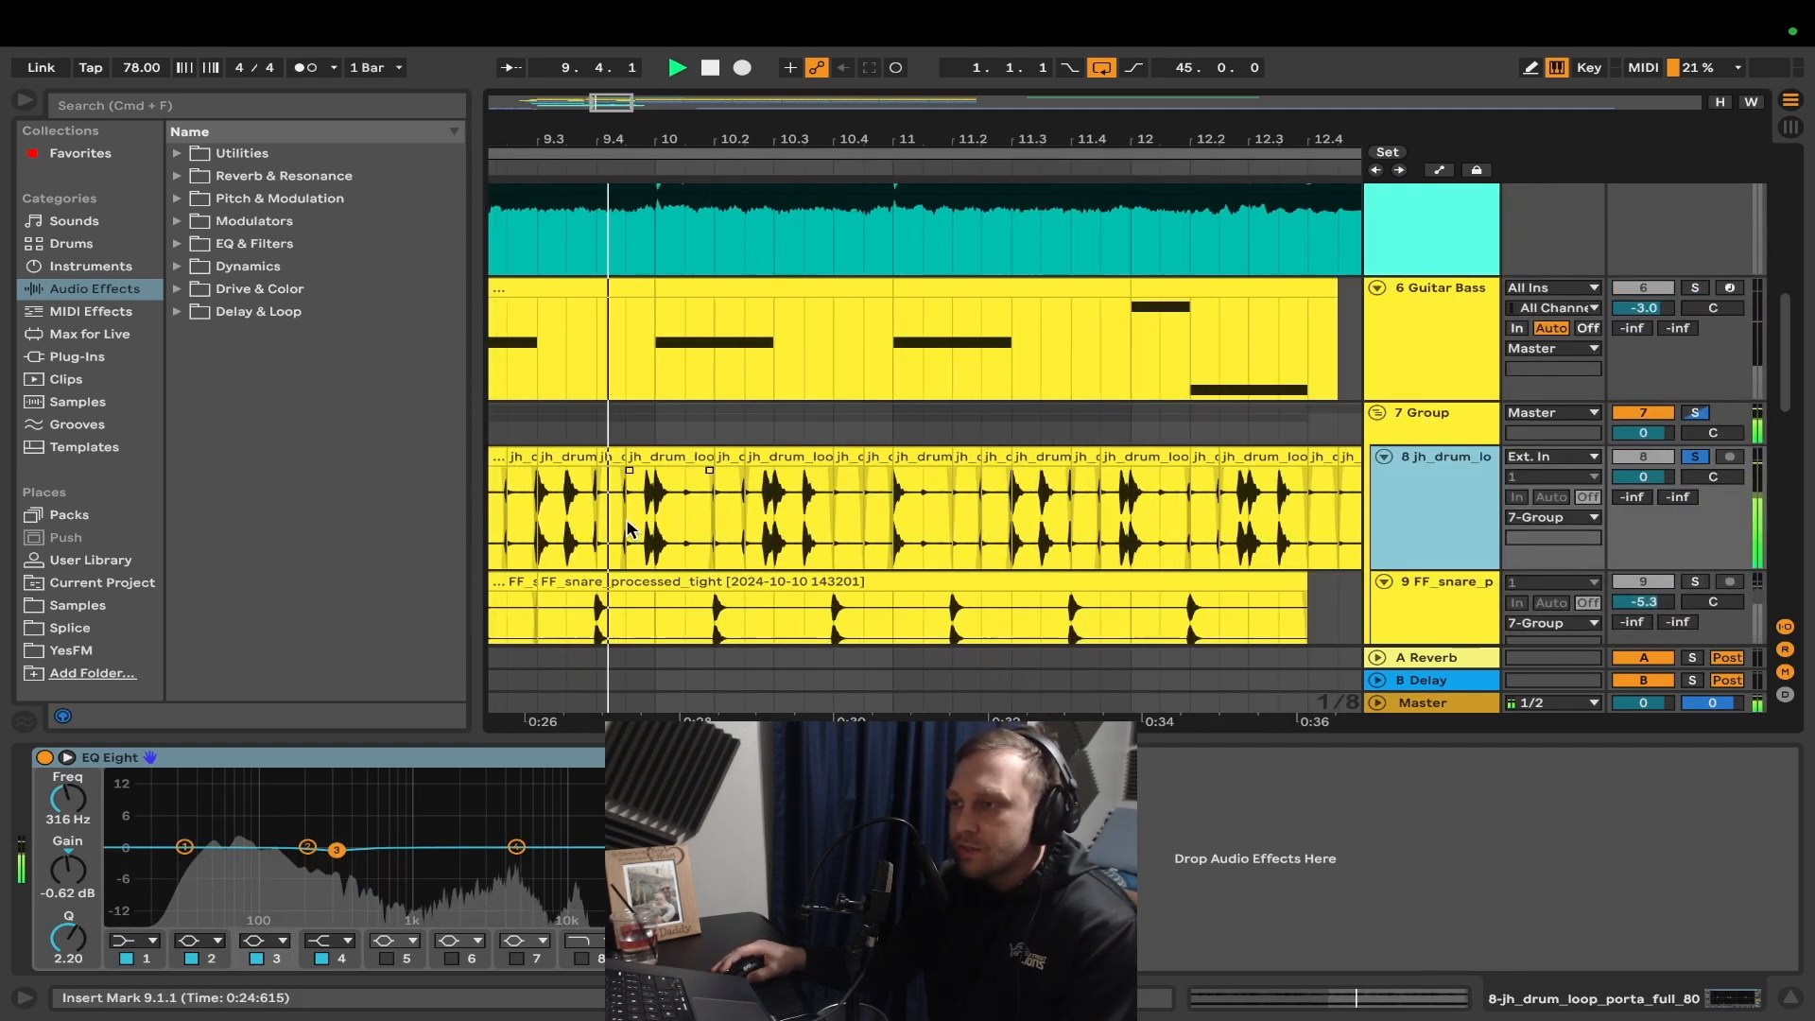
scroll(753, 516, "up", 1)
scroll(773, 513, "down", 3)
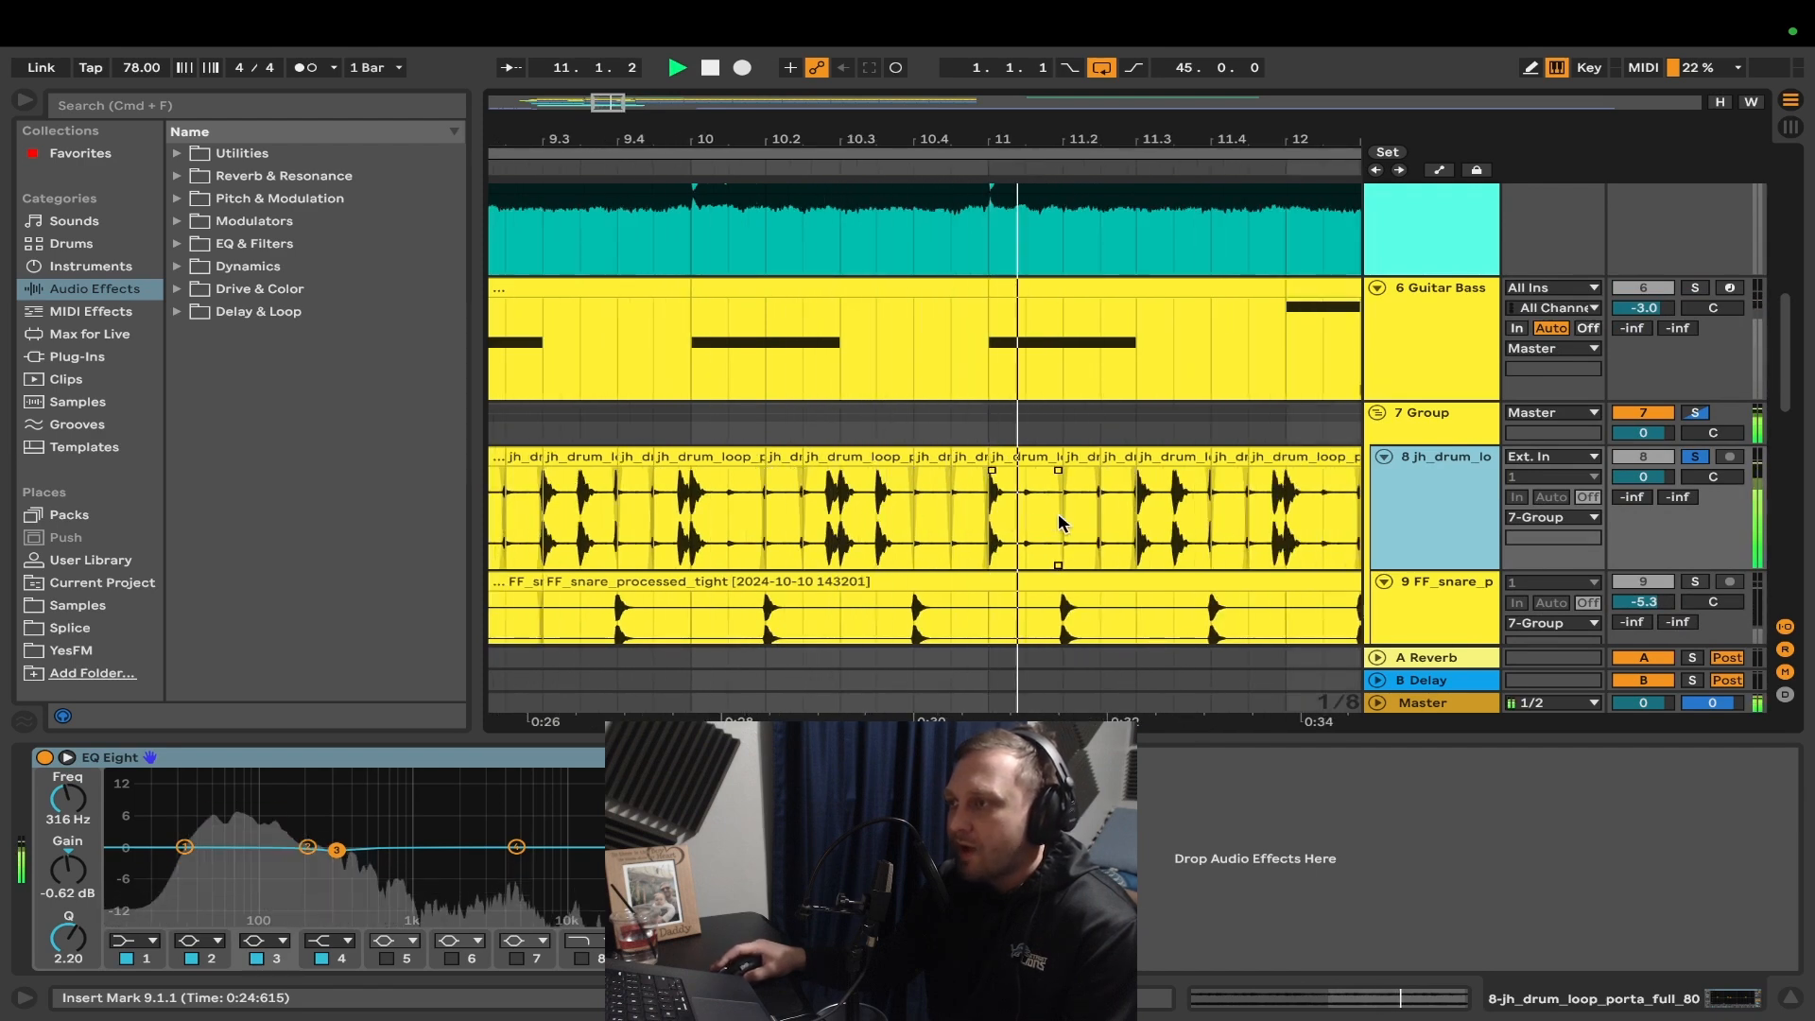
scroll(1063, 523, "down", 2)
- Play the FF_snare track soloed from bar 9, then clear the solos on the drum tracks
key("space")
left_click(1695, 502)
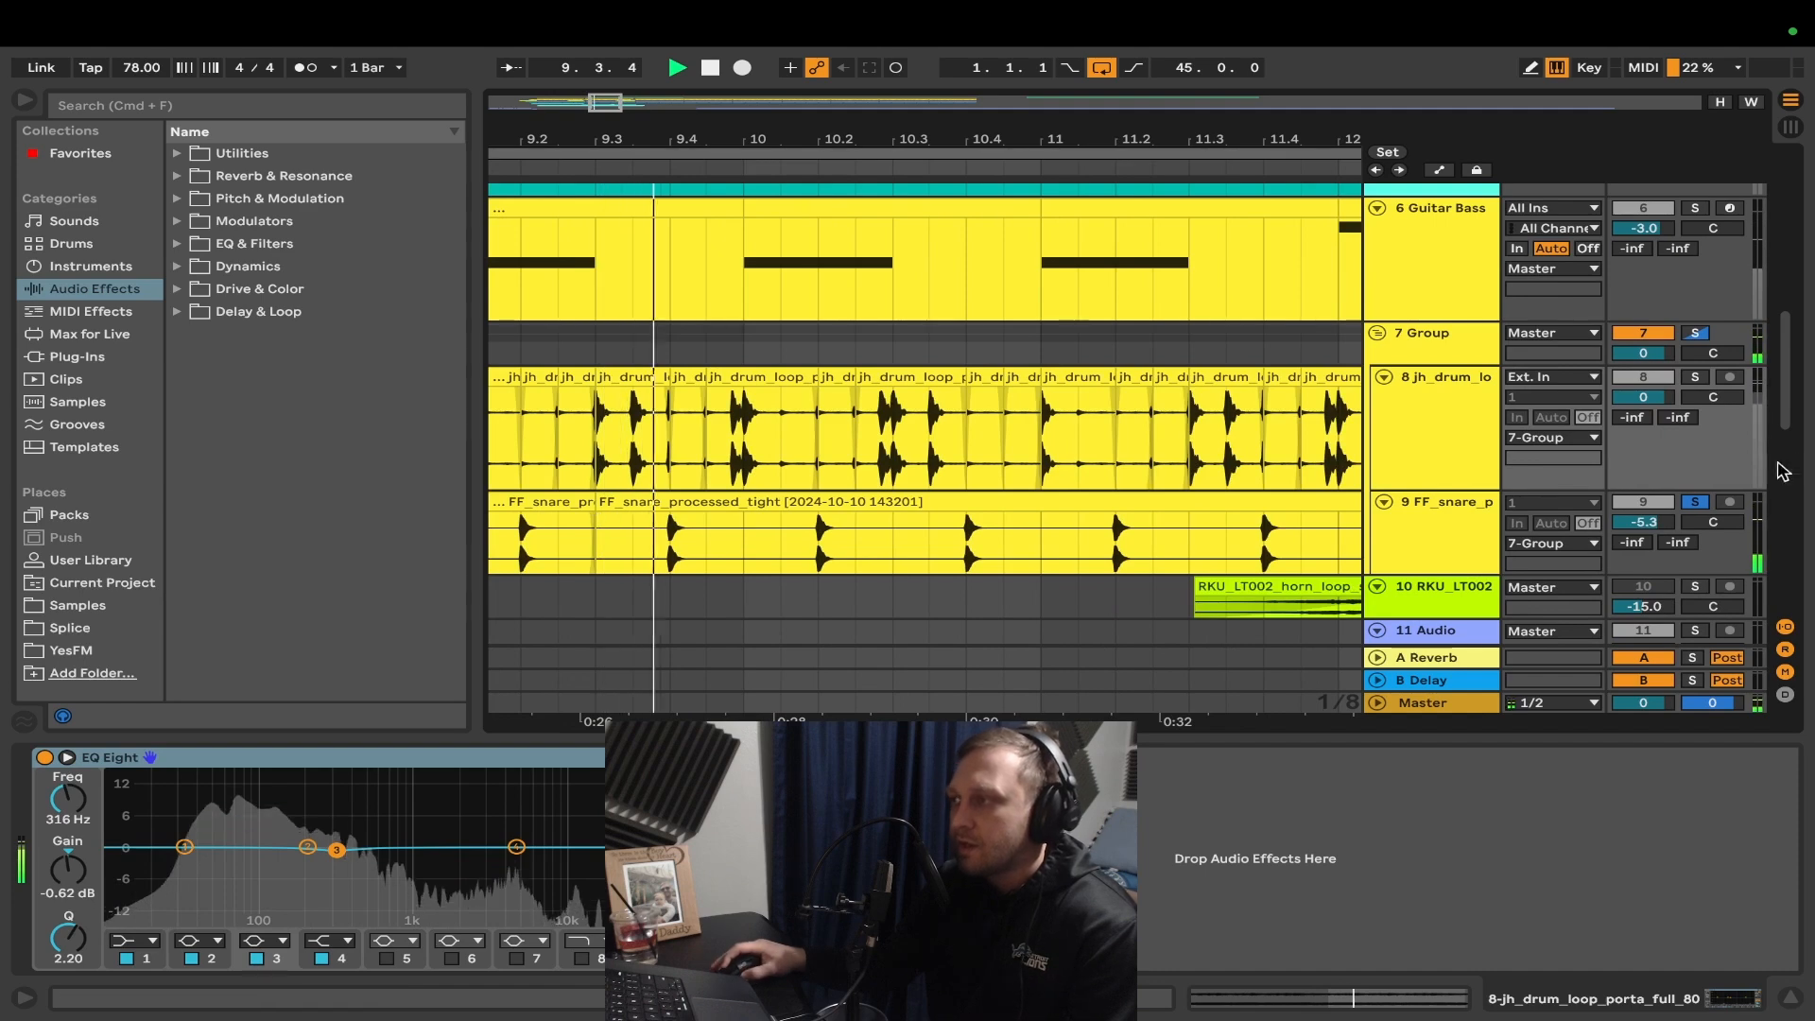
left_click(1696, 502)
key("space")
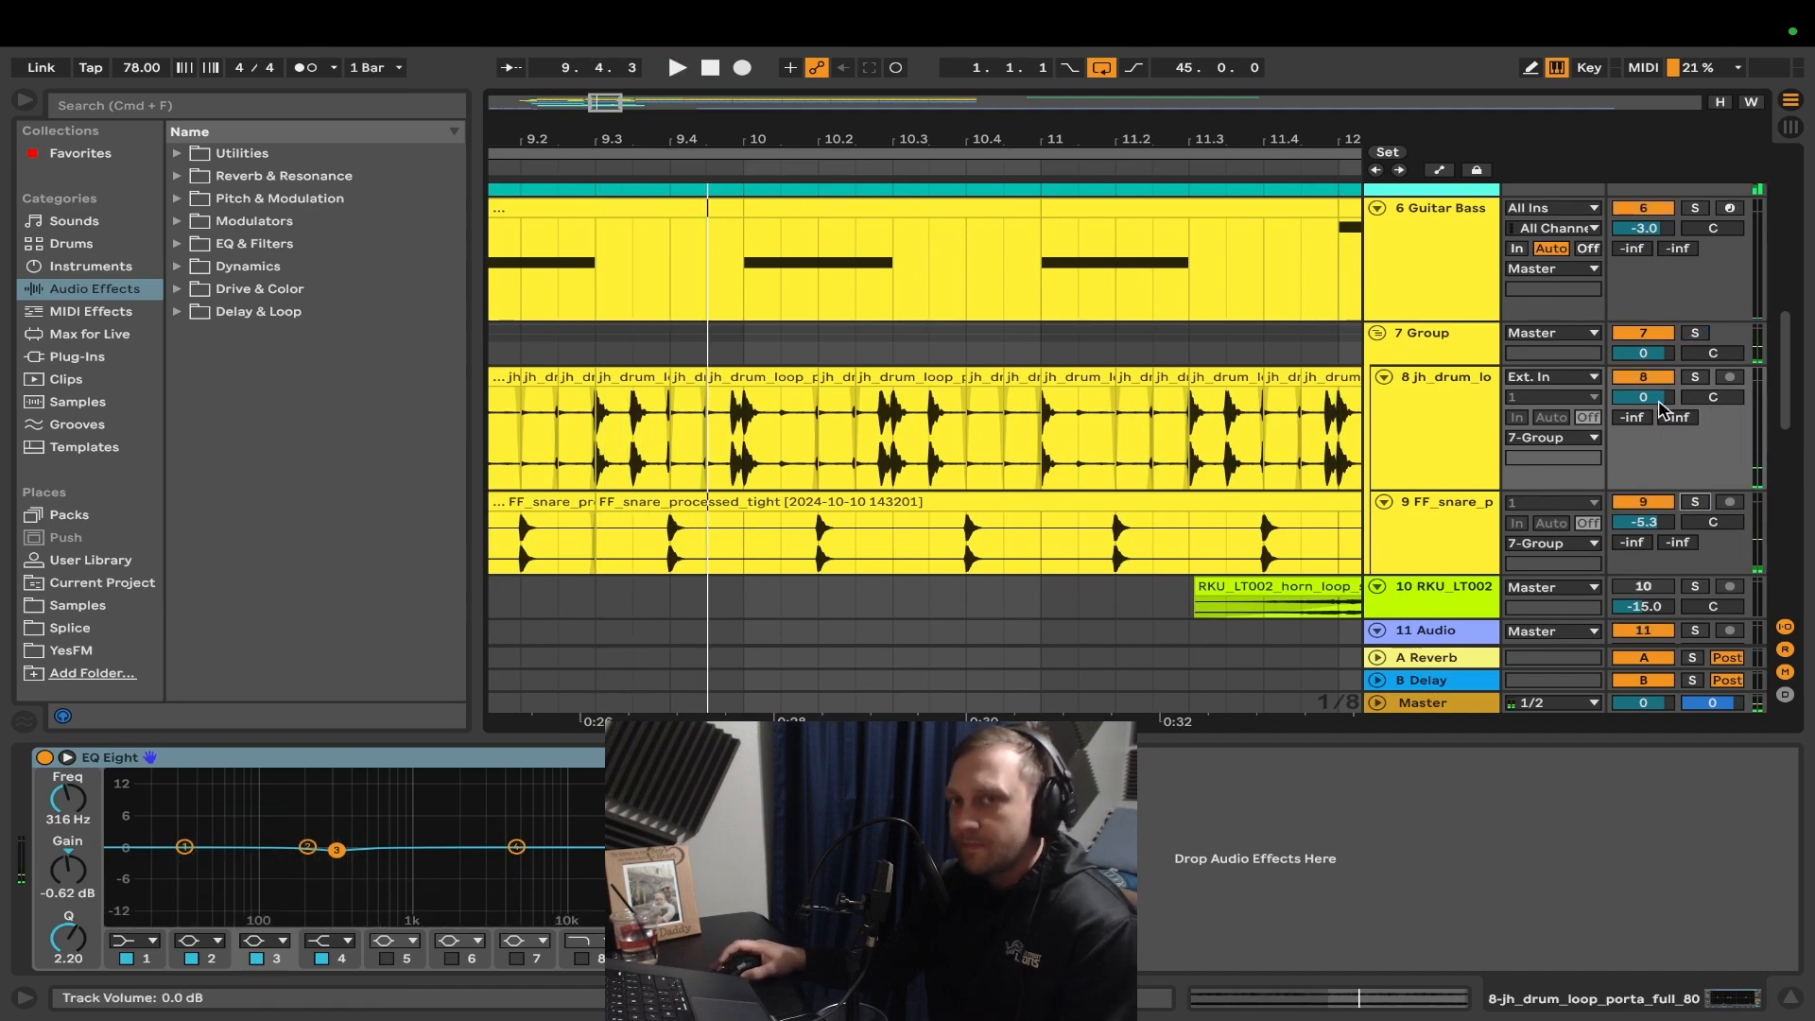
- Play the lead, bass and drums together from bar 9
scroll(993, 405, "down", 5)
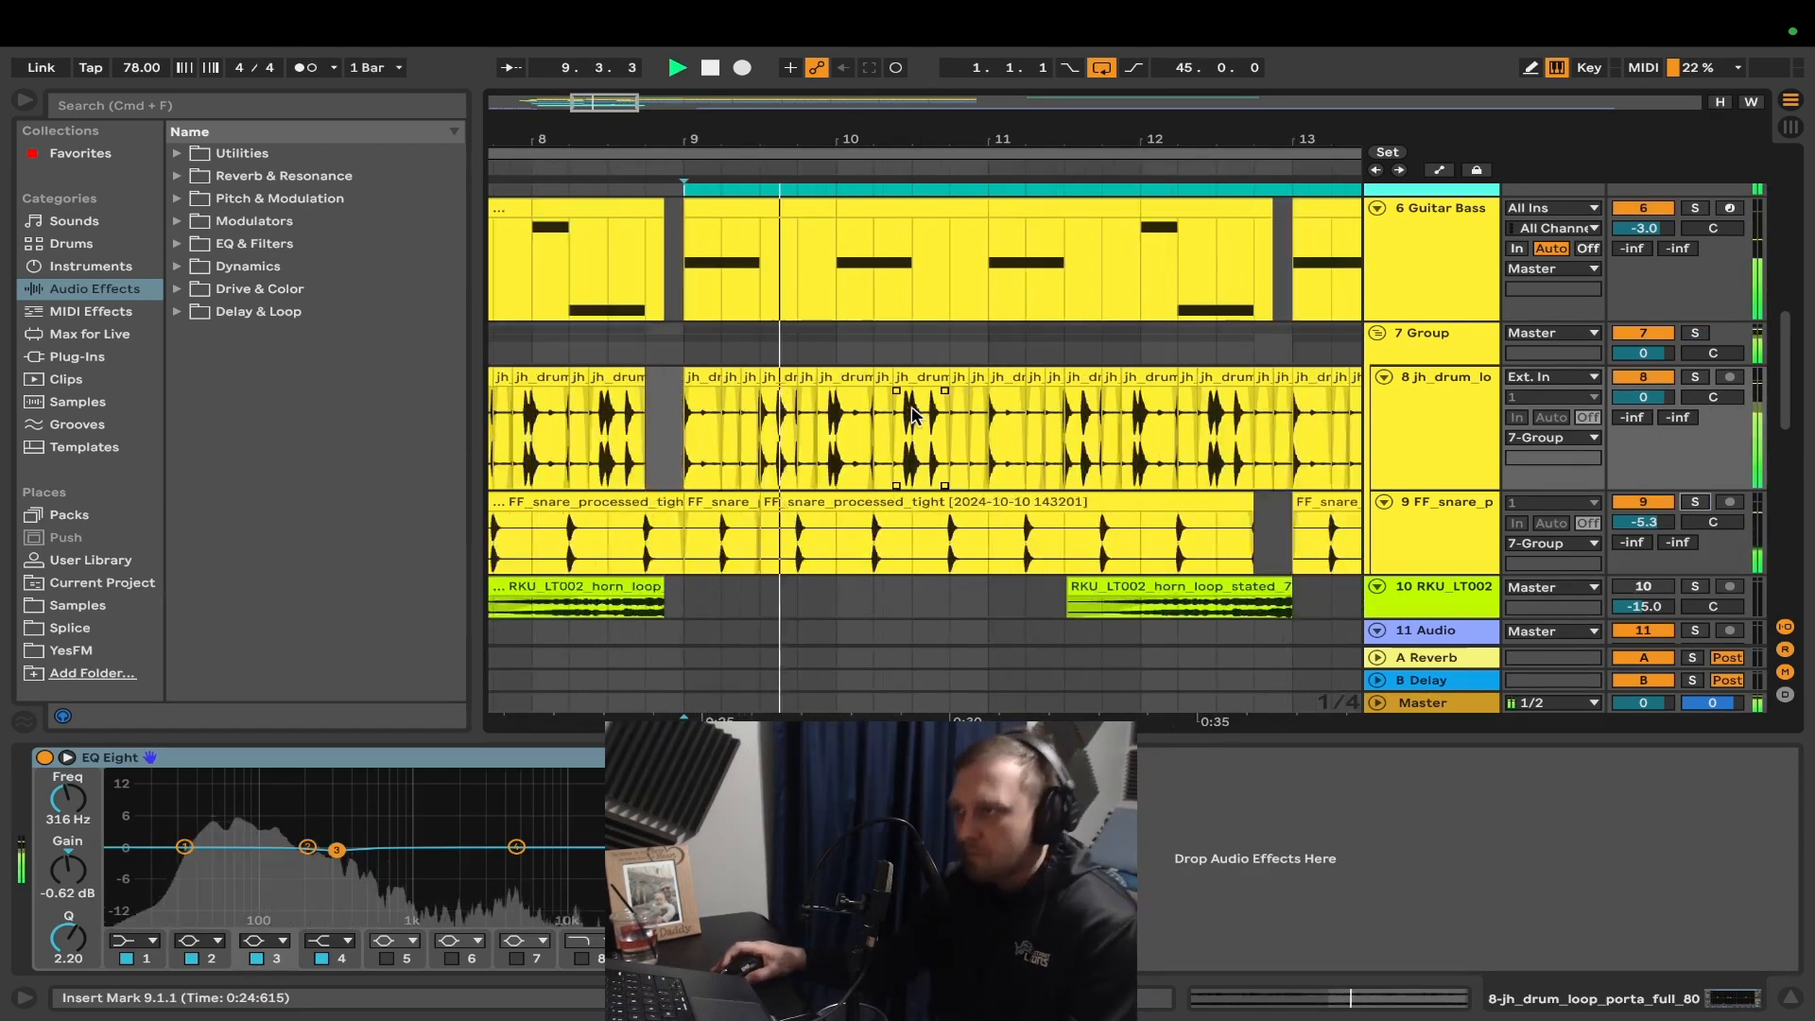
scroll(910, 413, "down", 3)
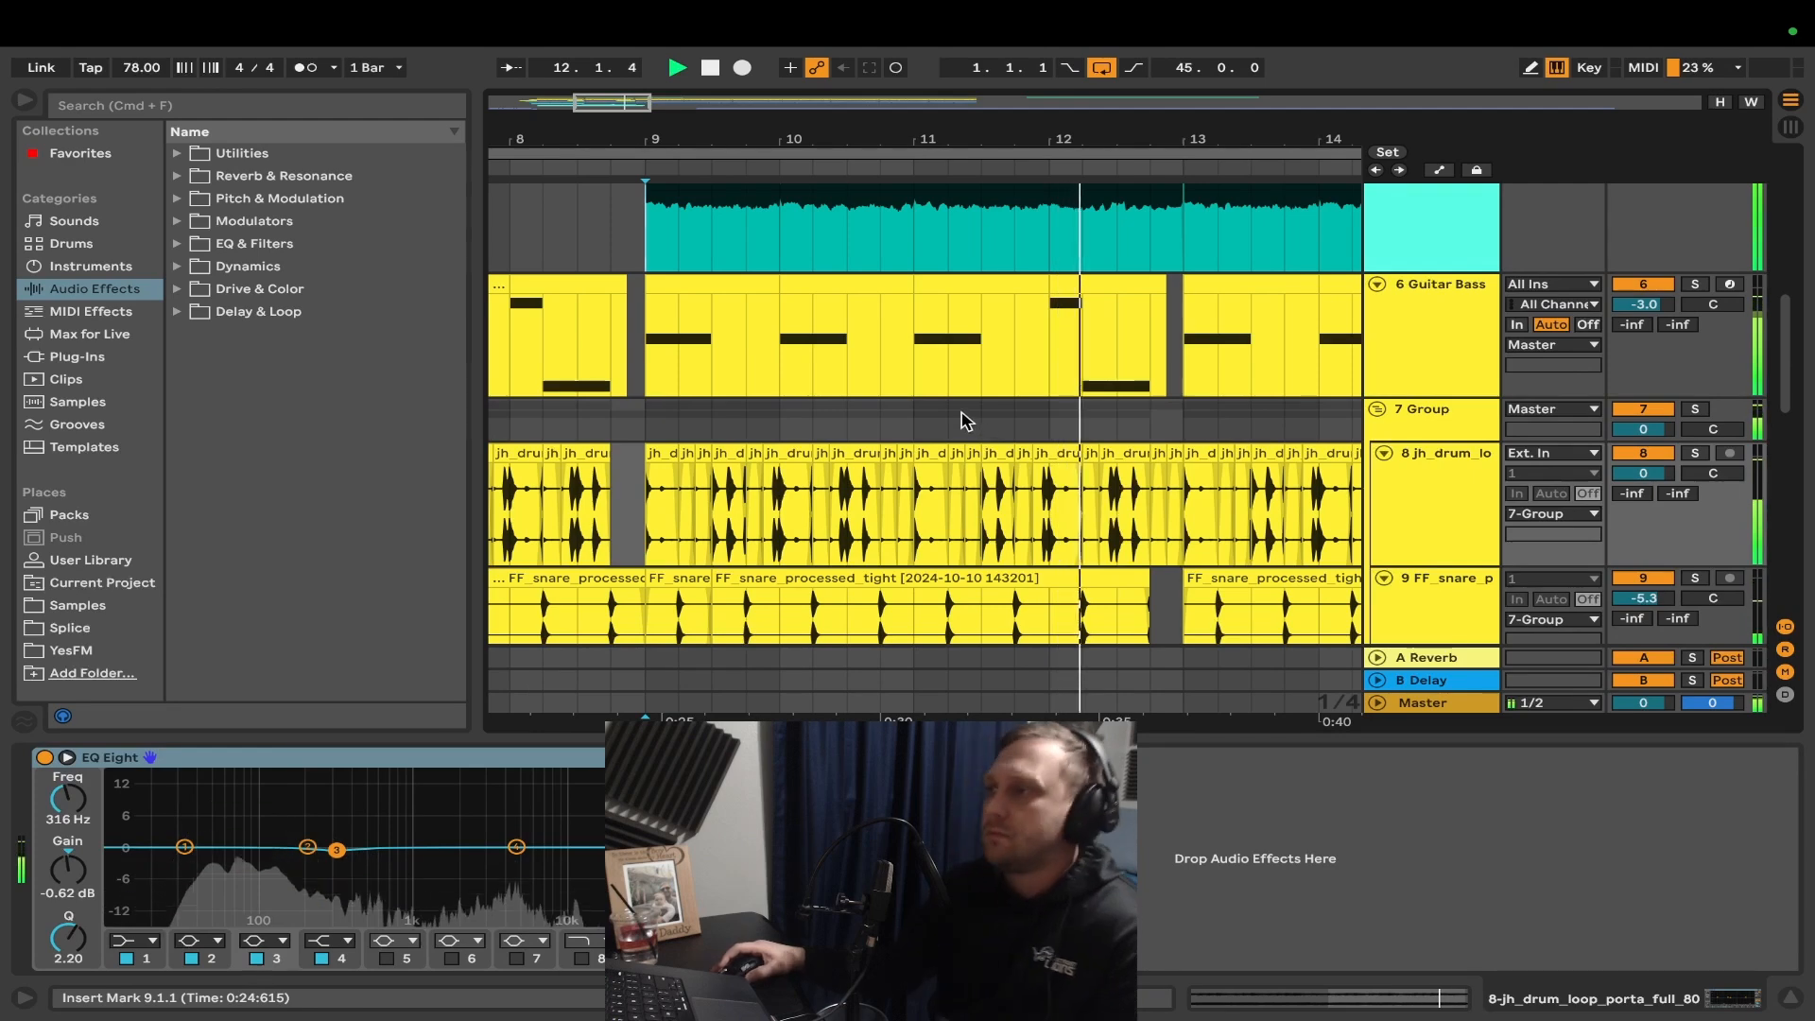
key("minus")
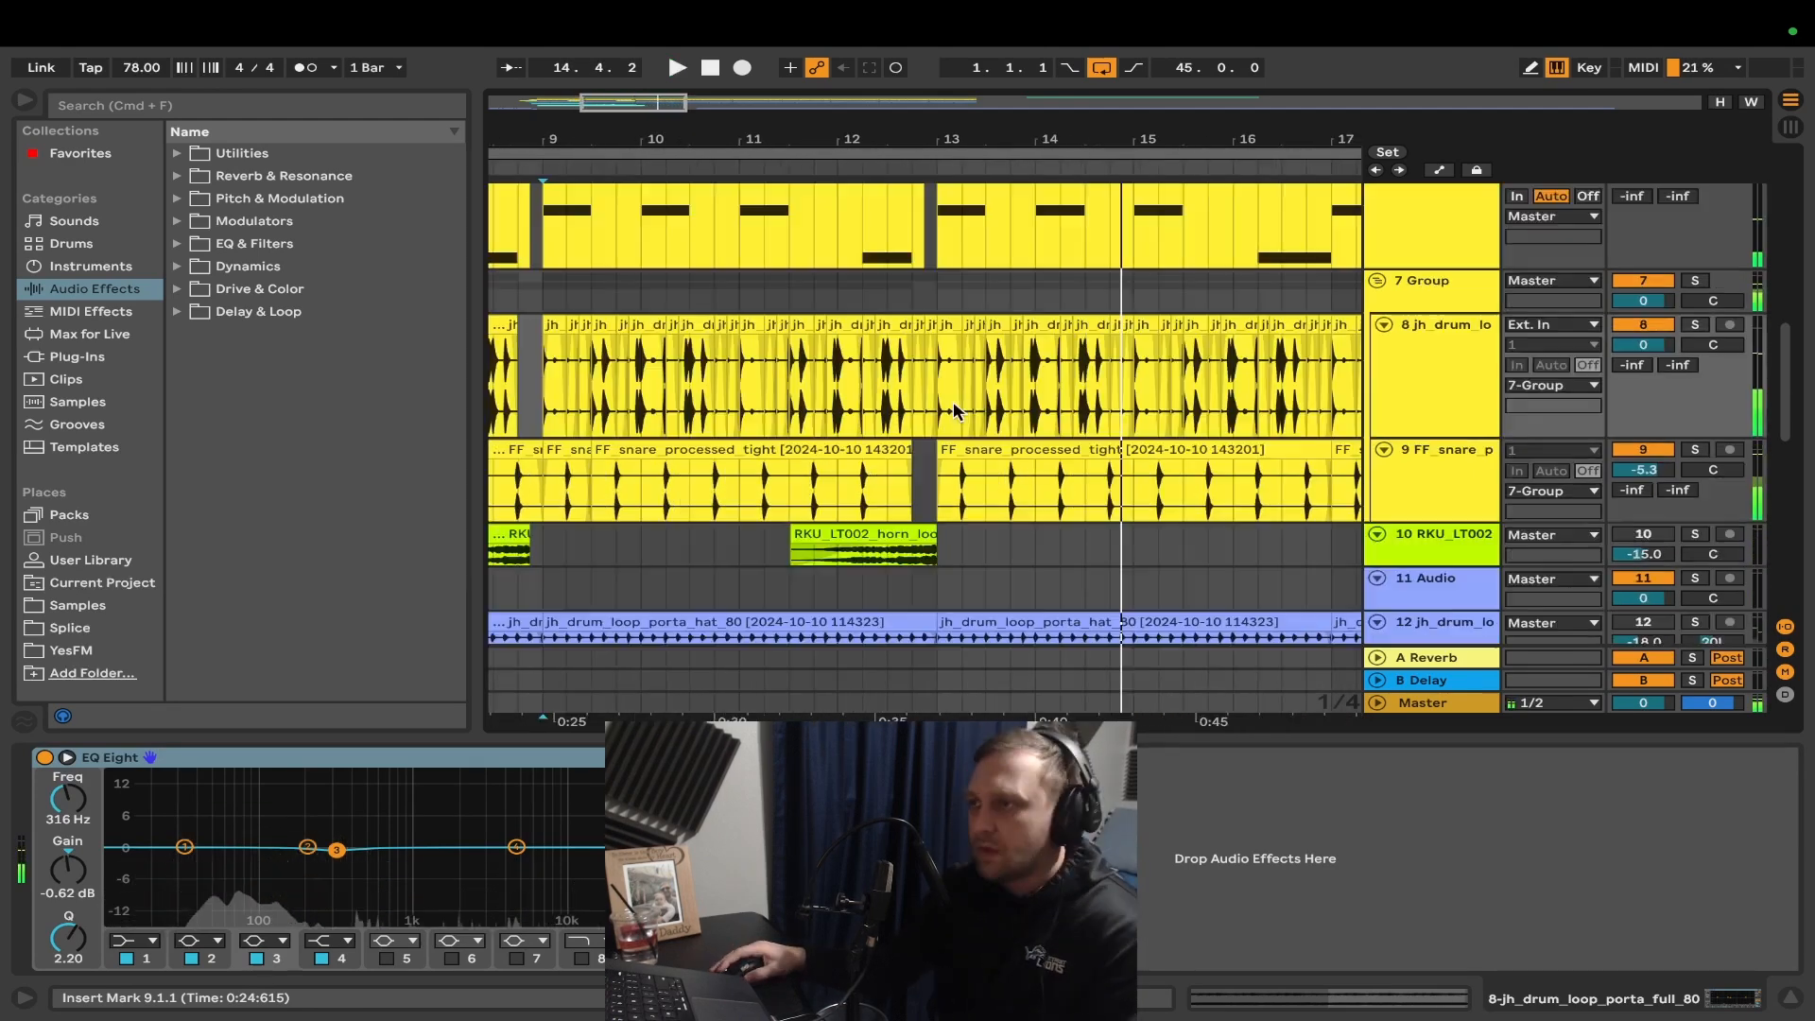
- Enlarge and unmute the RKU_LT002 horn loop track, solo it, and play its first clip from 3.3.1
scroll(955, 411, "up", 3)
scroll(955, 409, "down", 2)
scroll(938, 433, "left", 5)
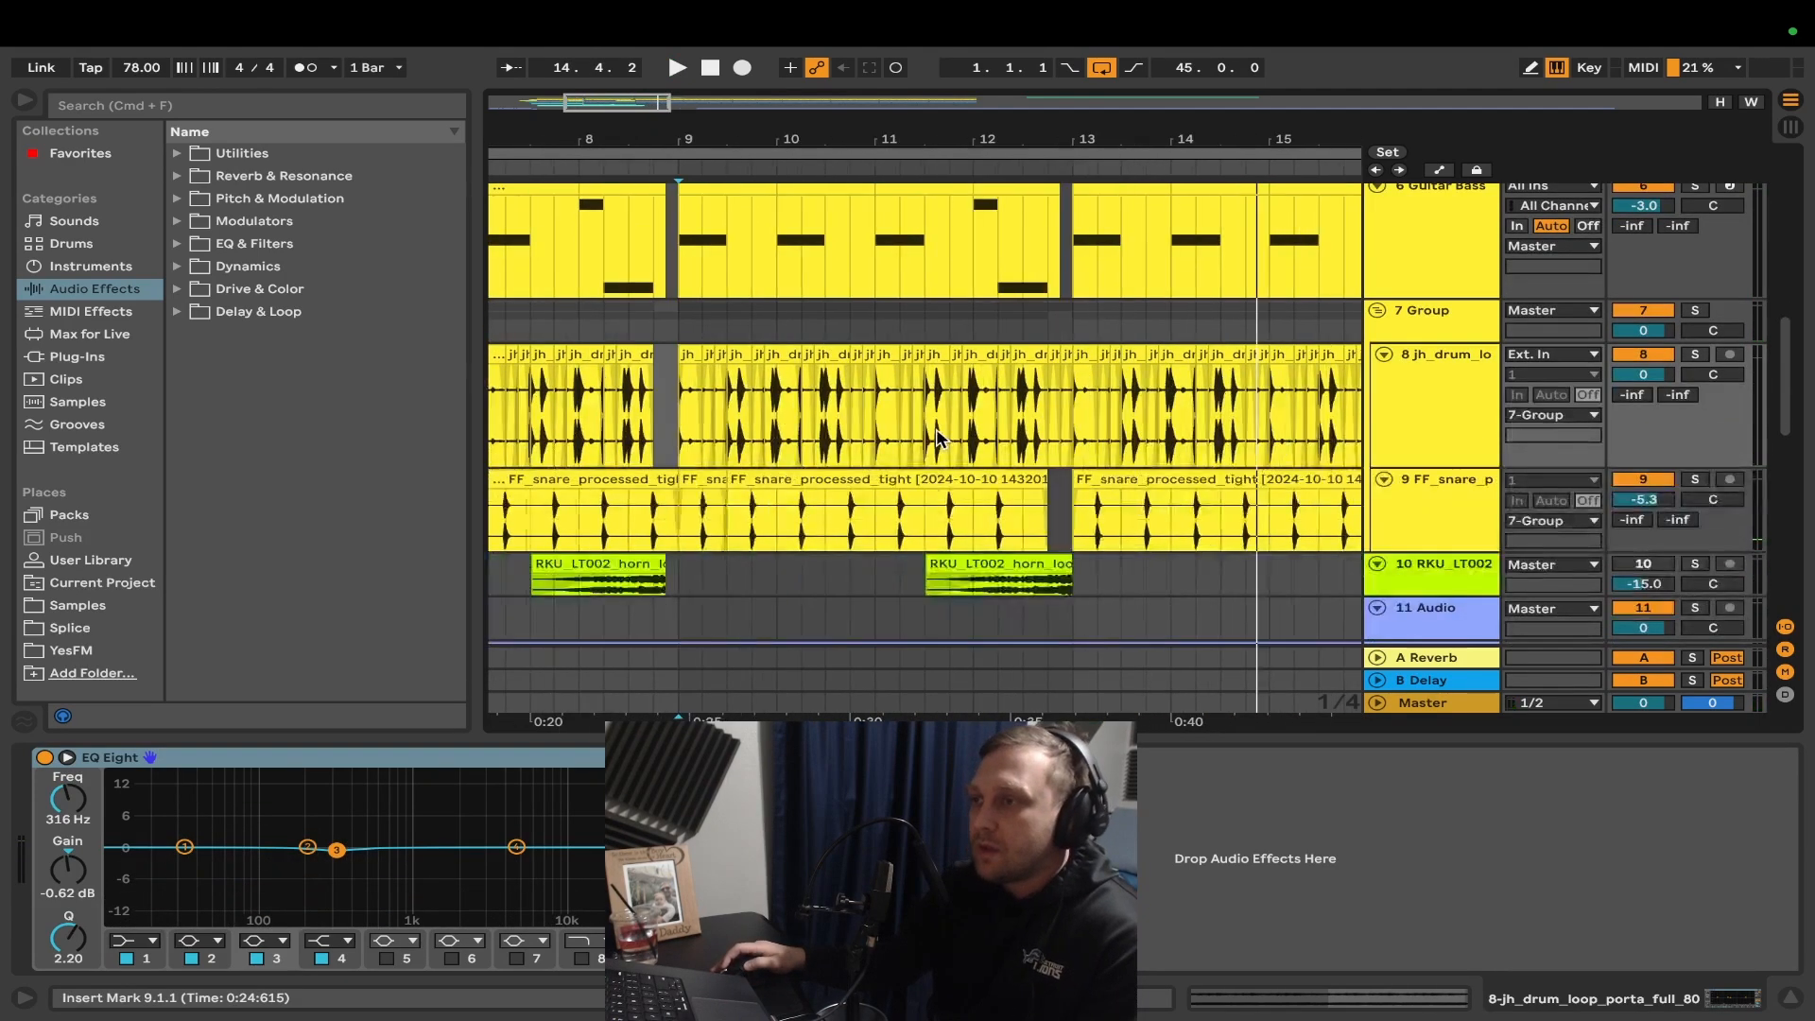
scroll(939, 437, "left", 1)
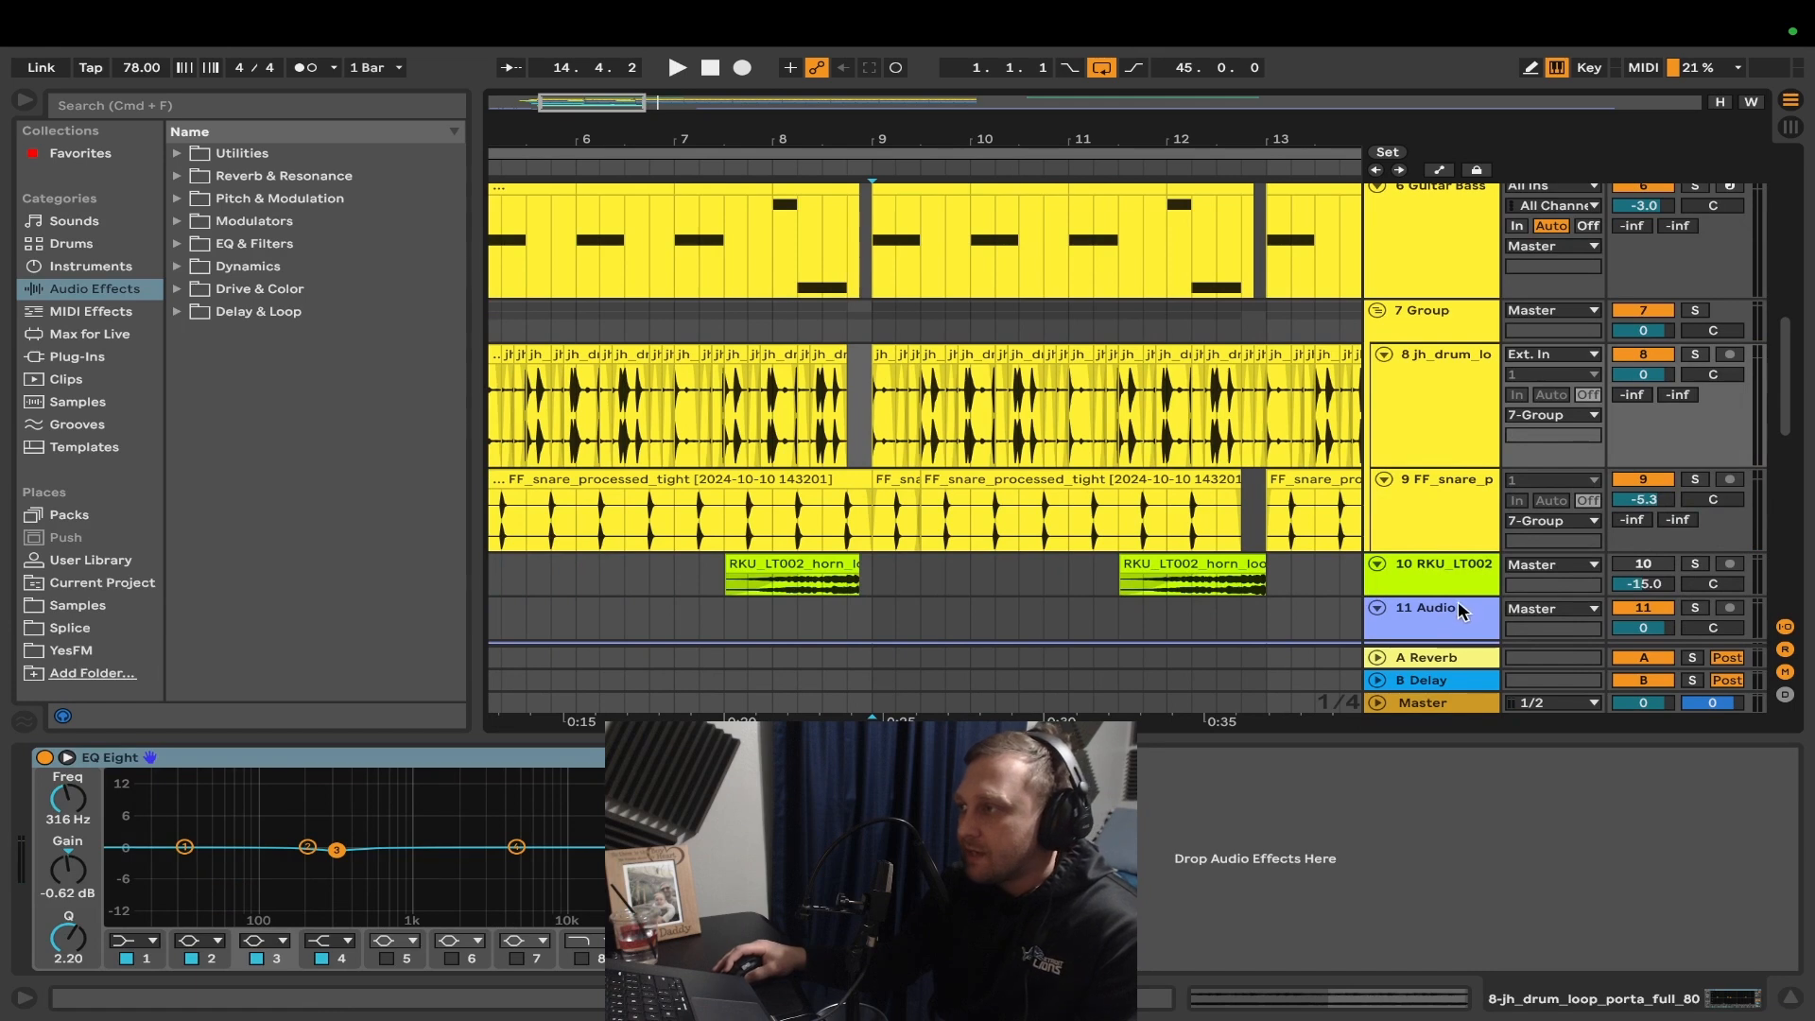
left_click_drag(1460, 596, 1460, 657)
scroll(839, 609, "down", 1)
scroll(862, 573, "left", 4)
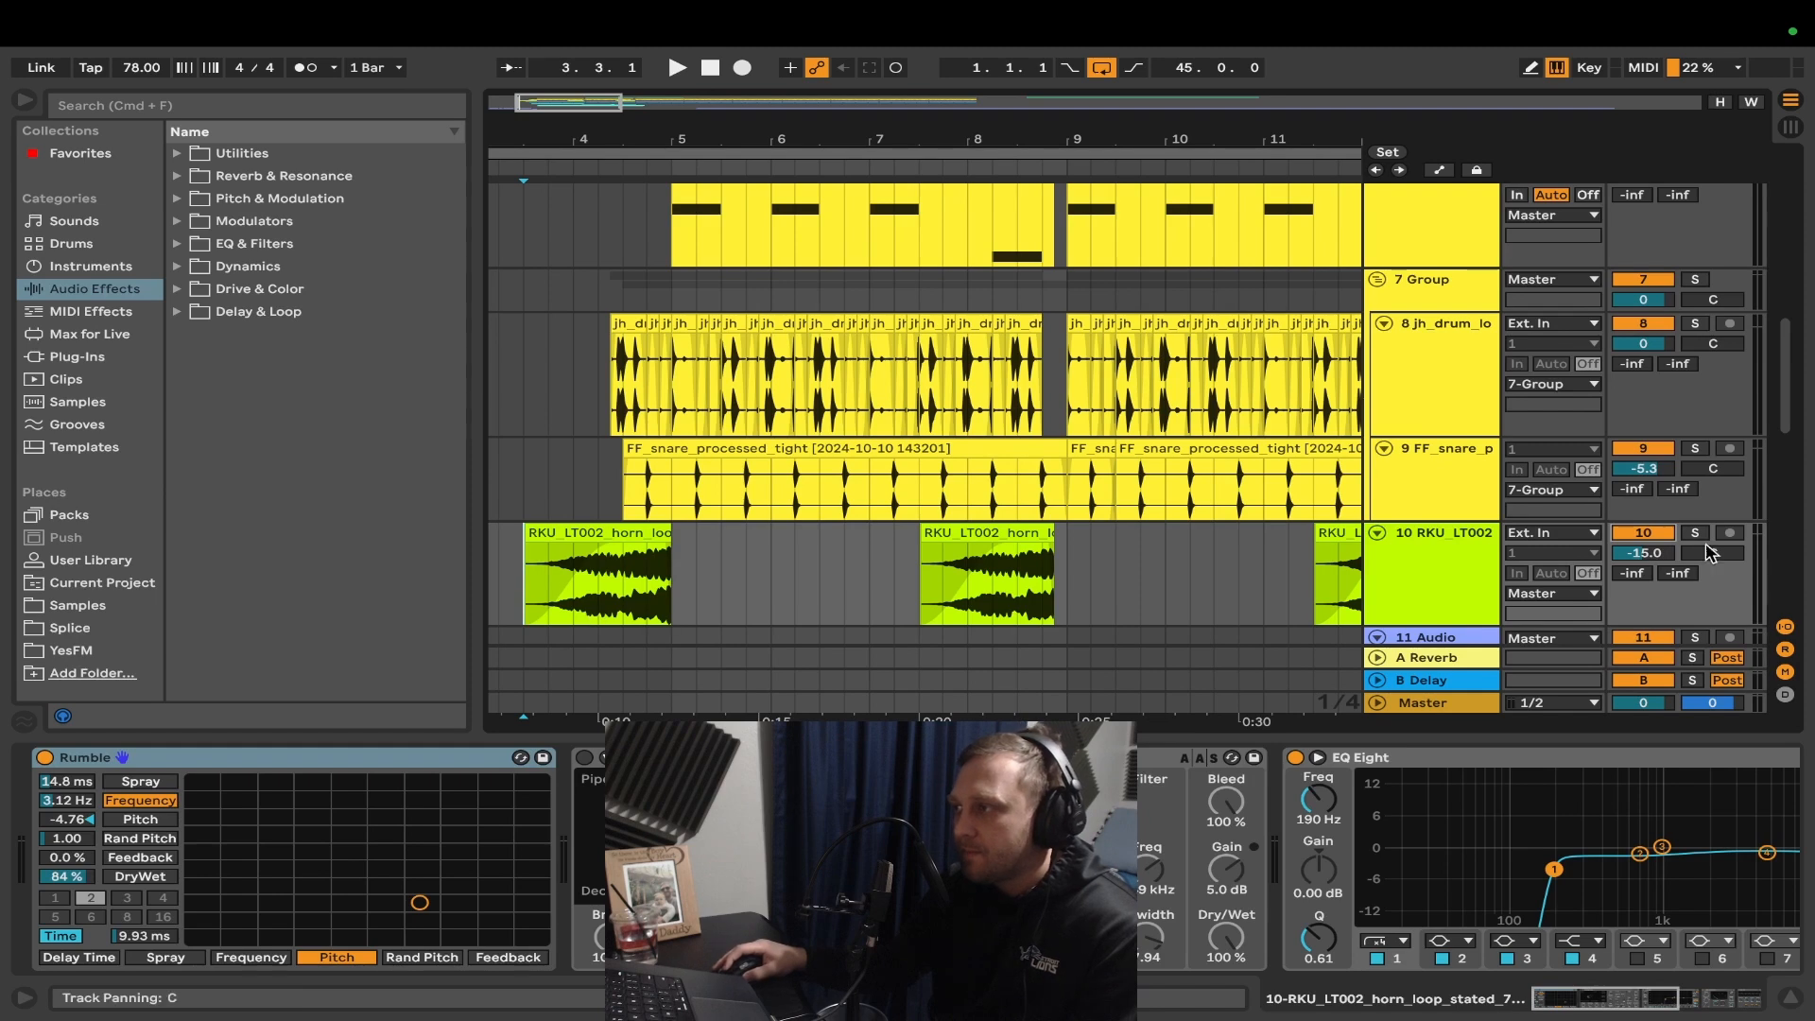
key("space")
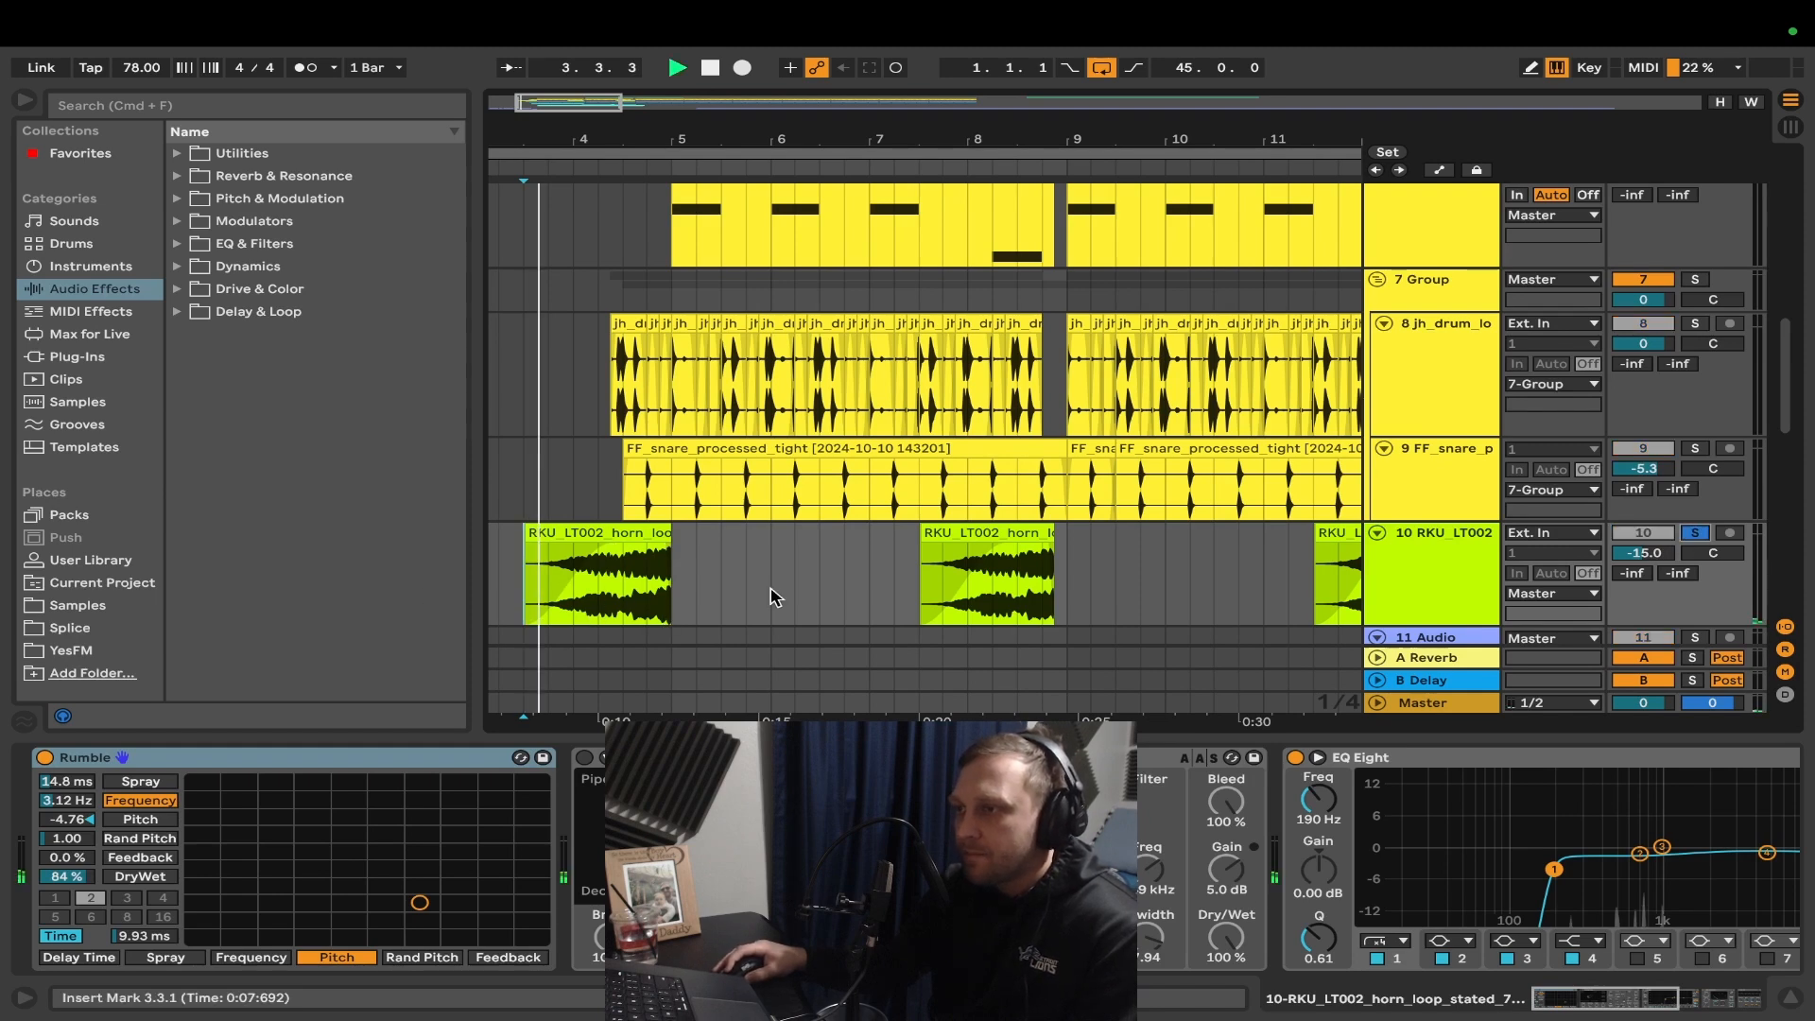
left_click(1433, 564)
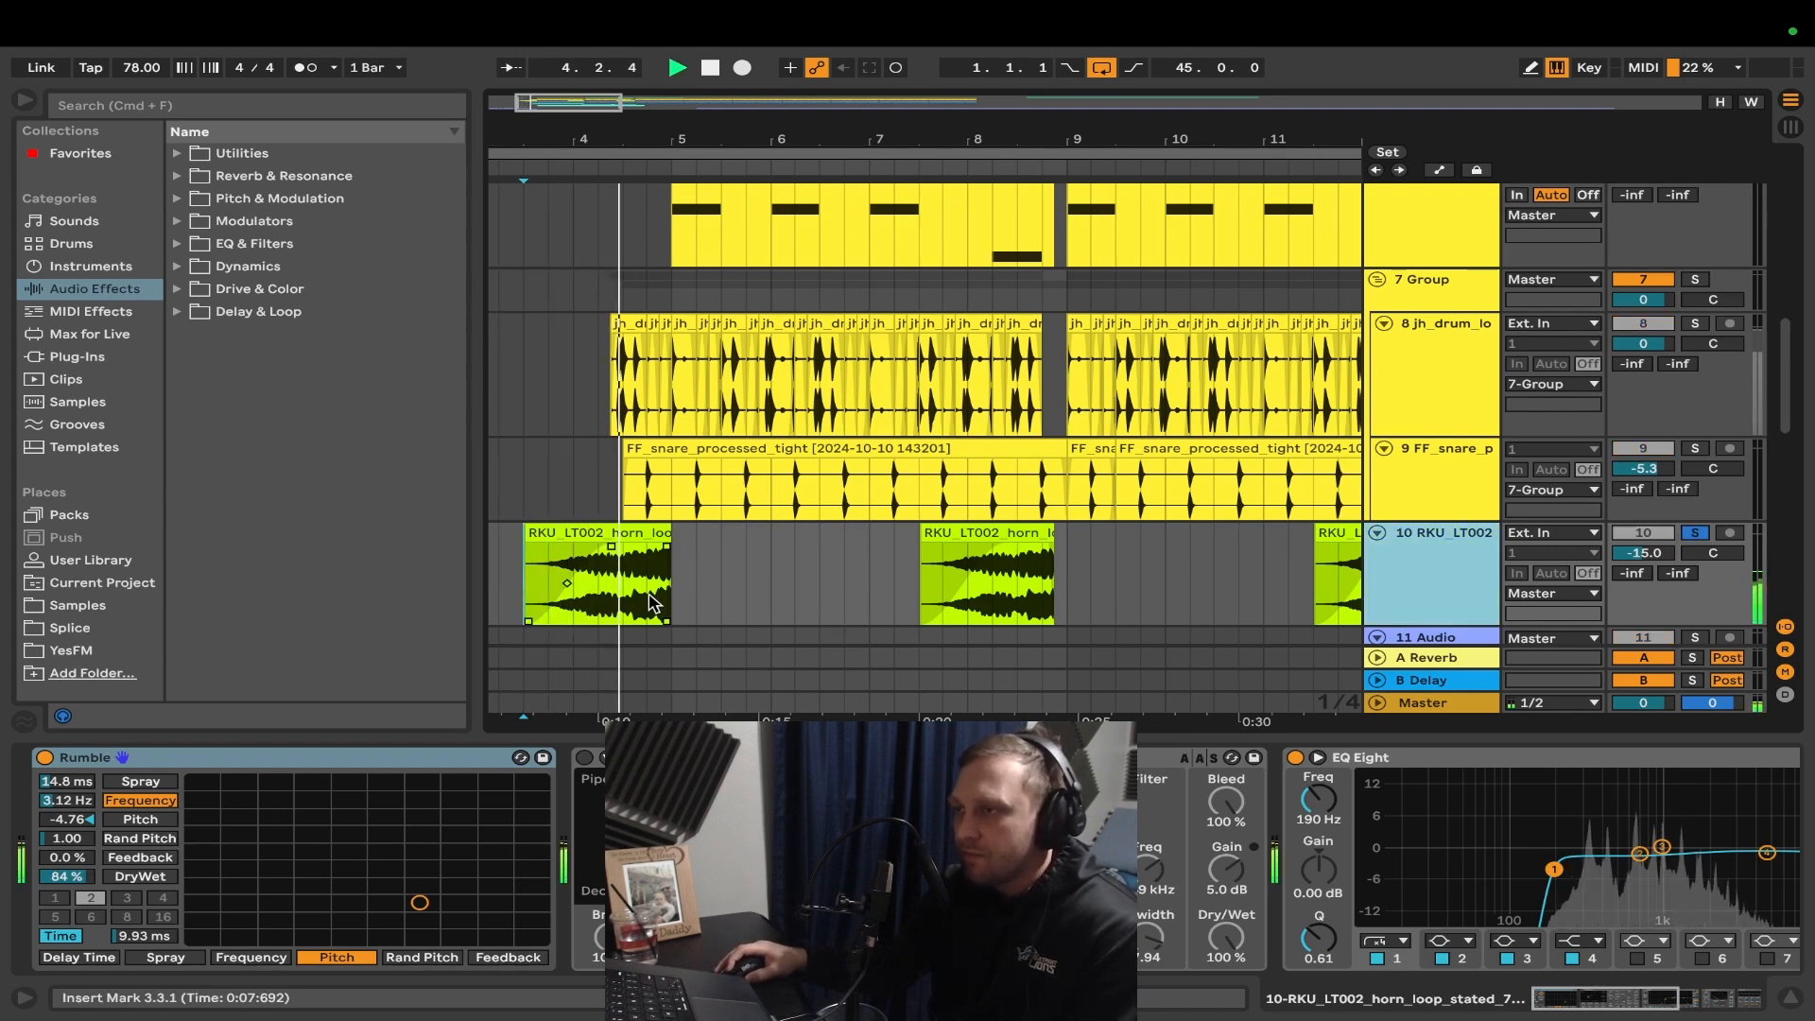
- Play the arrangement from bar 3 and fill bars 1 through 8 of the lead track with copies of its clips
scroll(659, 596, "left", 3)
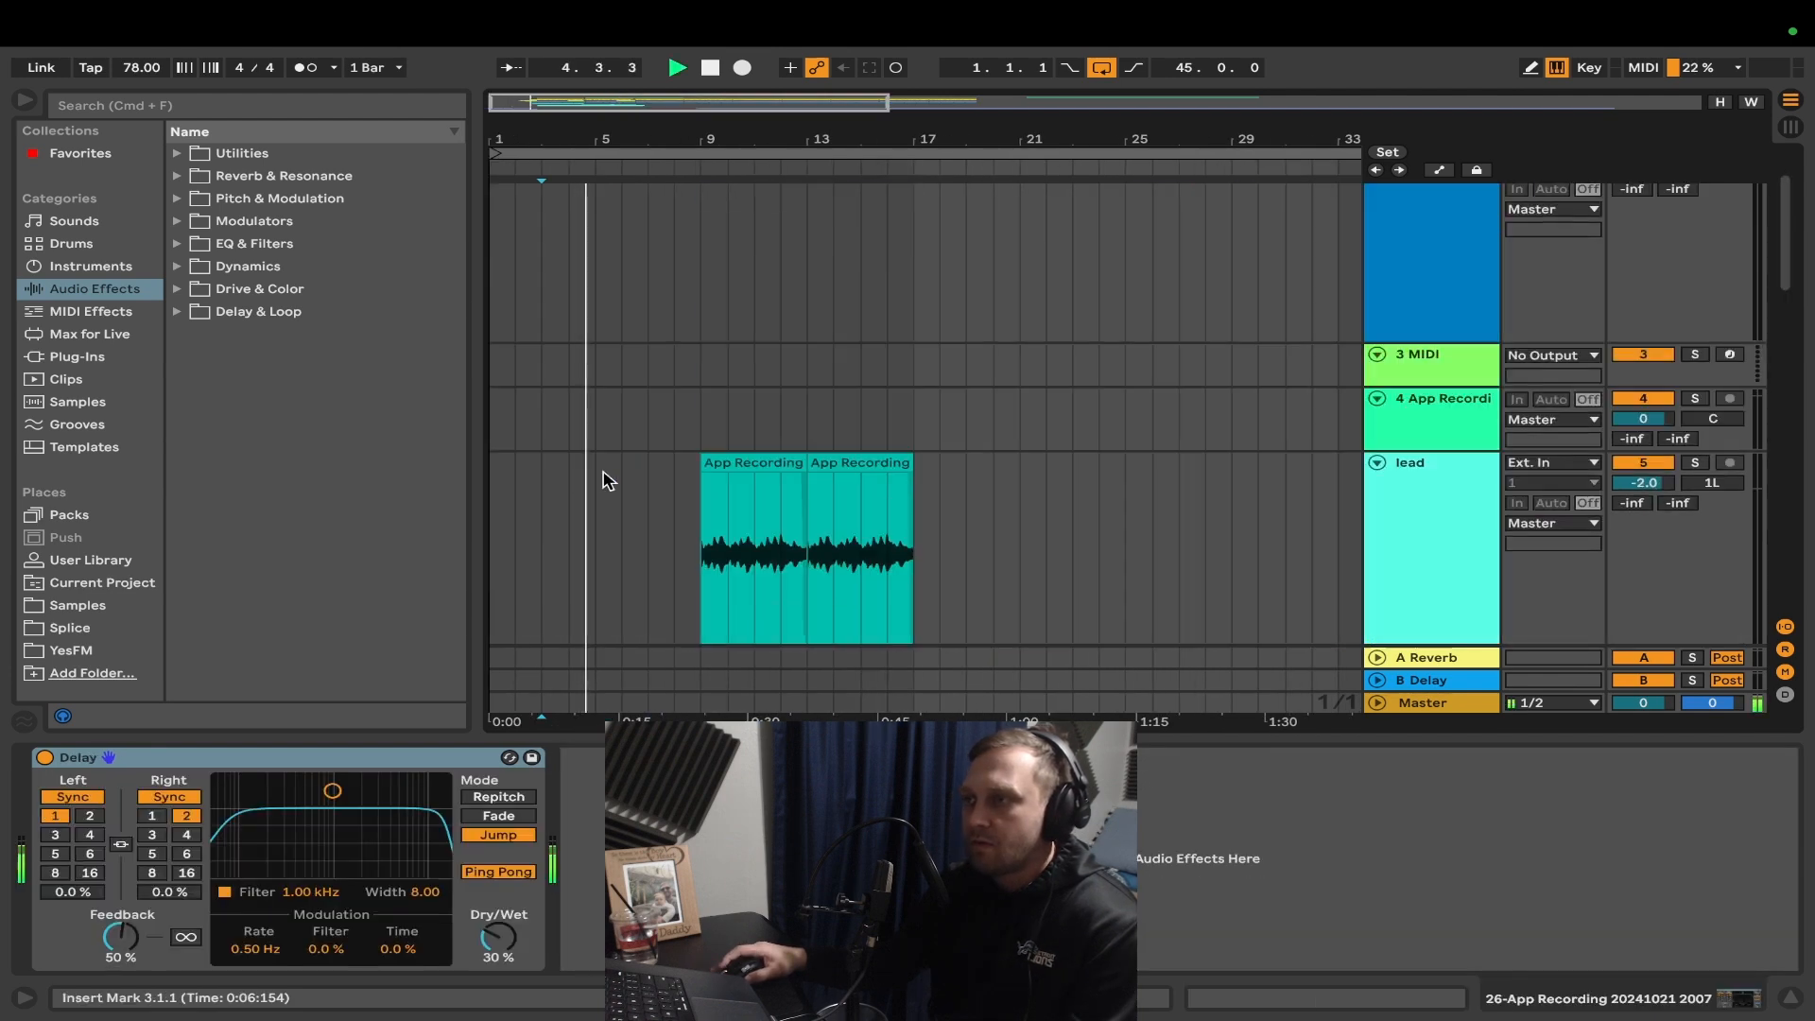
scroll(605, 481, "down", 2)
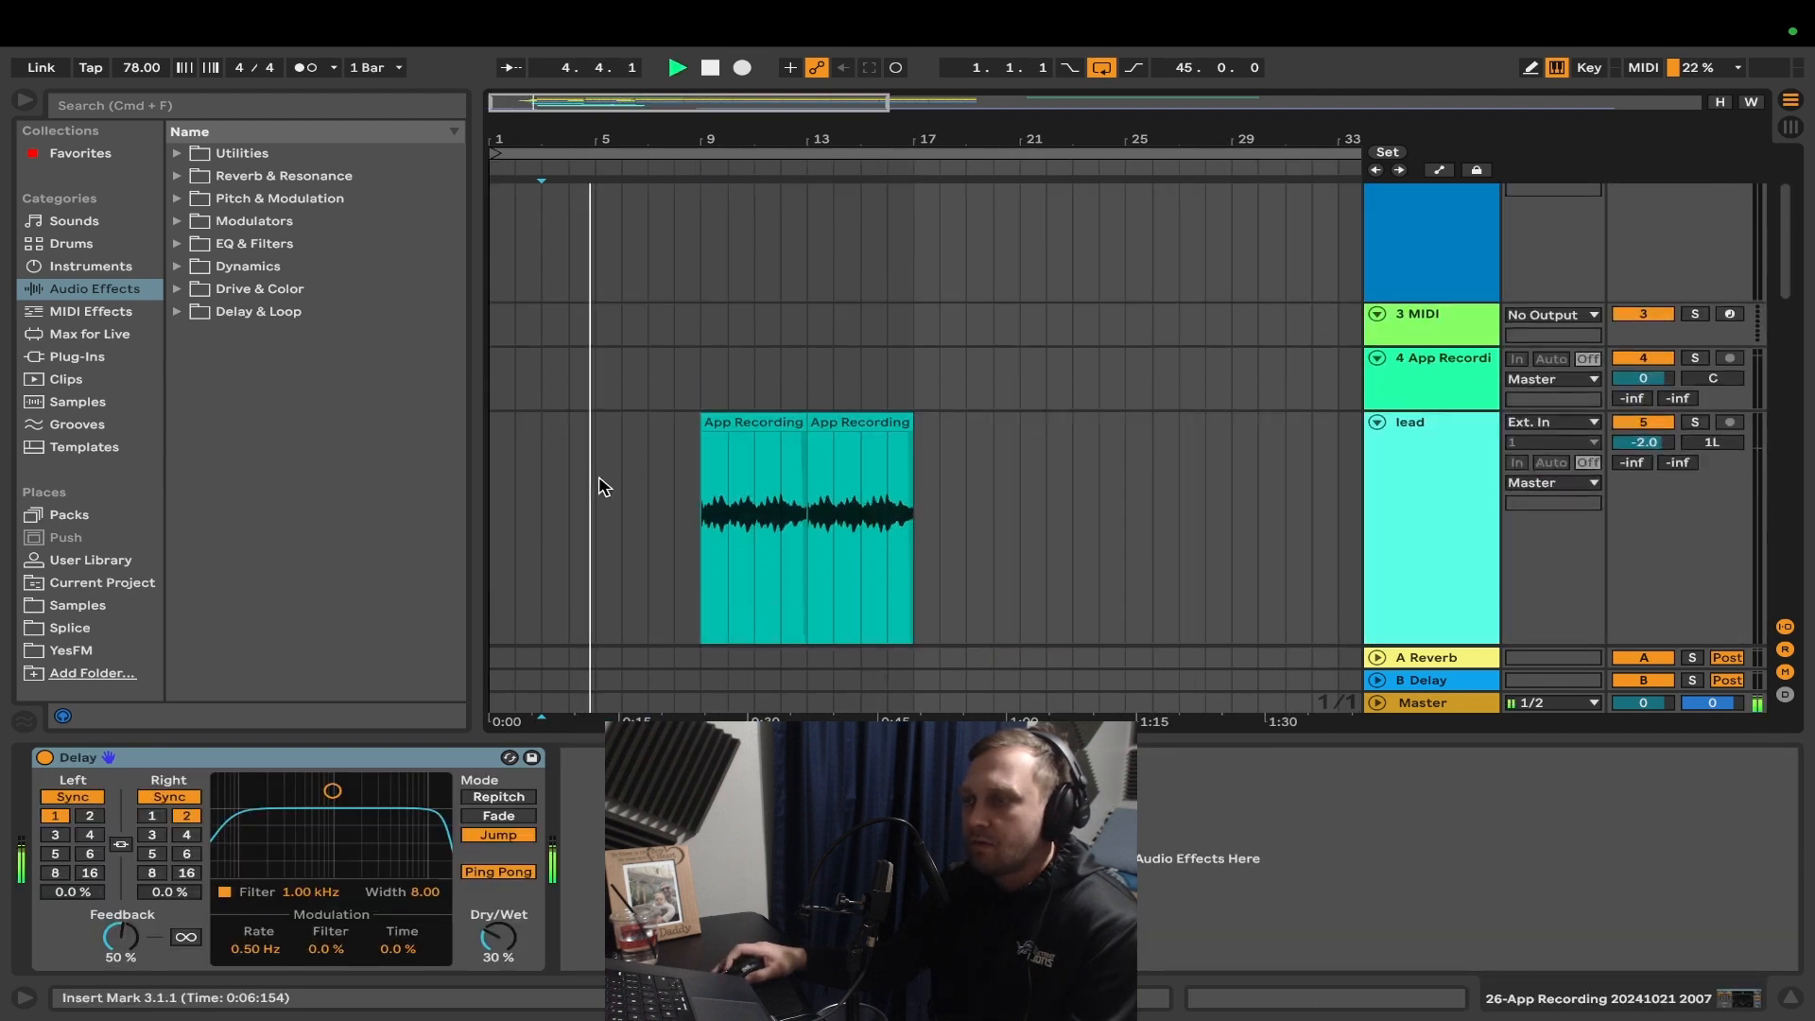
scroll(600, 485, "up", 5)
scroll(599, 486, "down", 1)
scroll(598, 486, "left", 2)
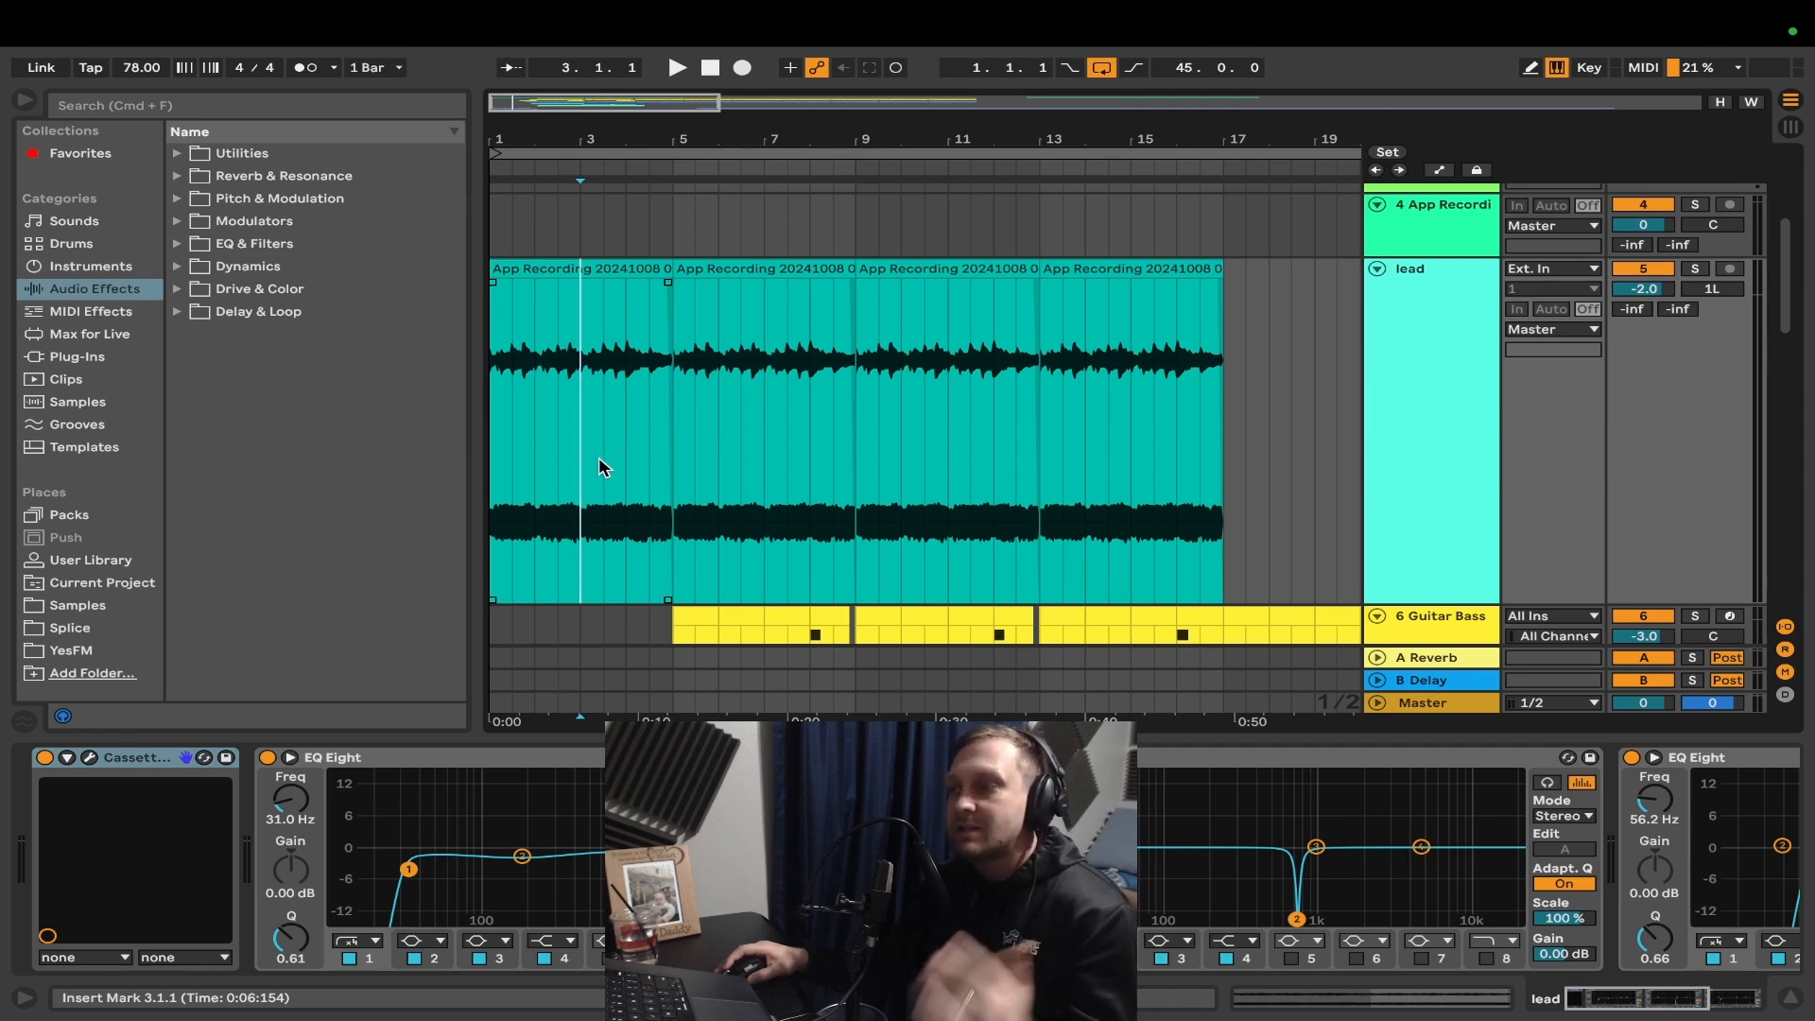
scroll(605, 466, "down", 3)
scroll(605, 466, "up", 3)
scroll(605, 468, "down", 4)
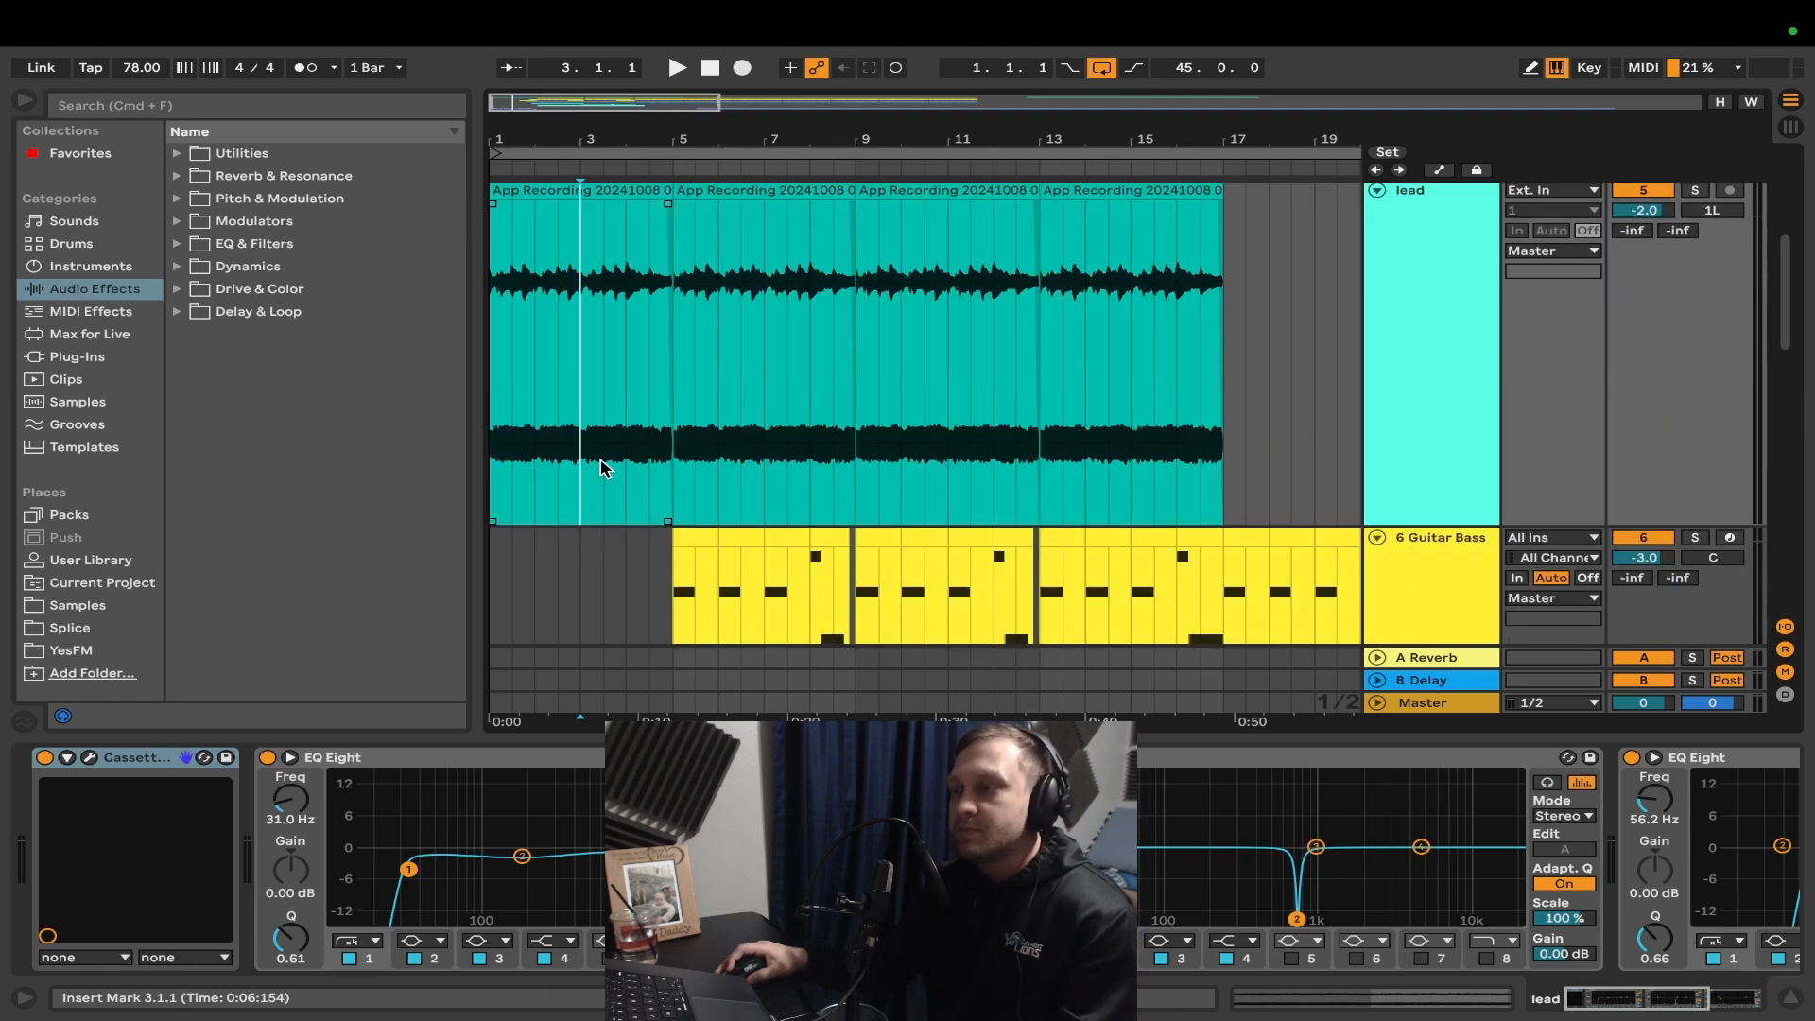
scroll(607, 468, "up", 1)
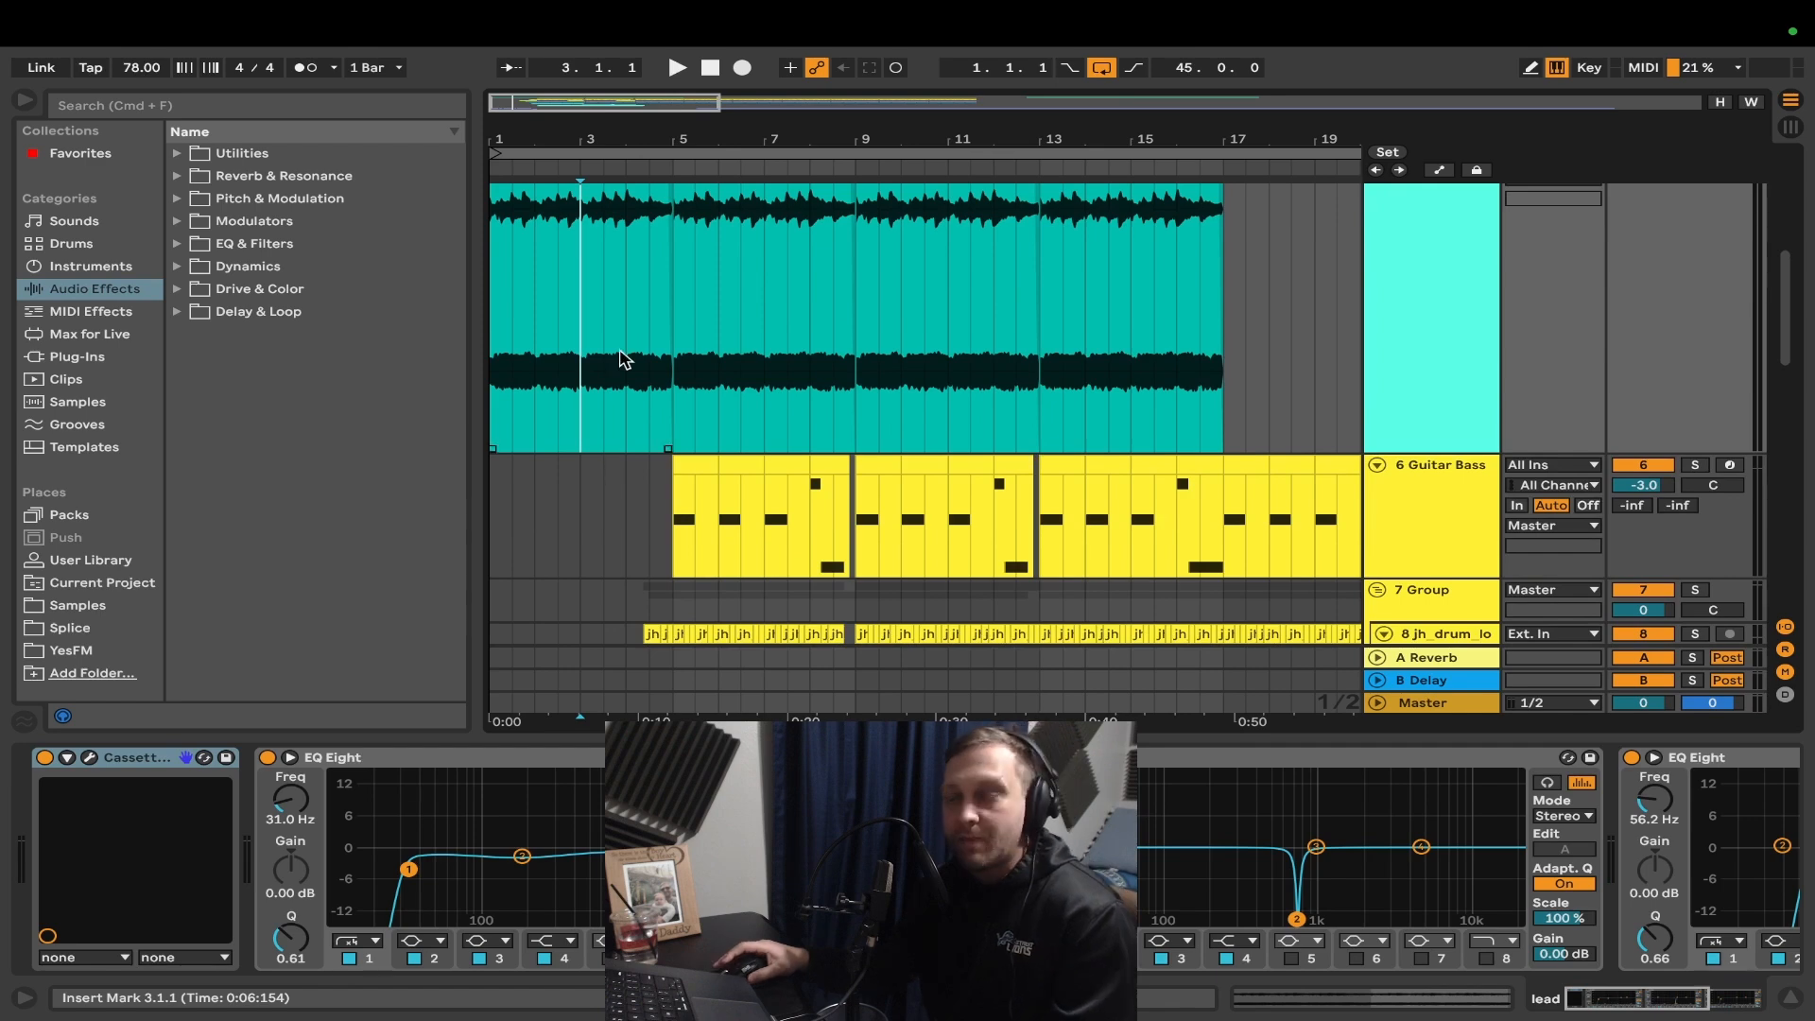